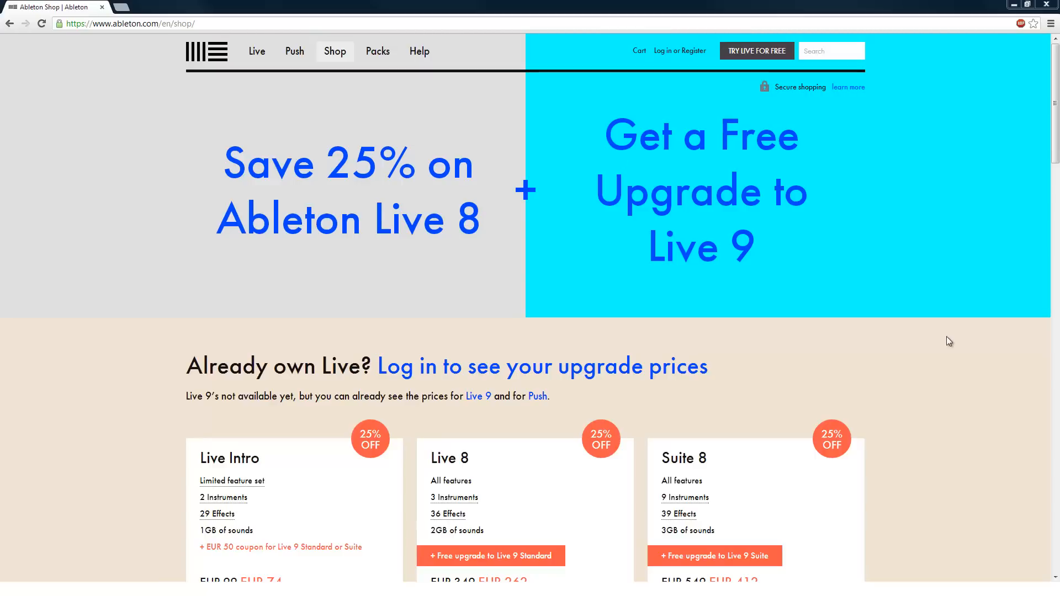
- Examine the prices of Live Intro, Live 8 and Suite 8 and the other offers on the Ableton shop page
drag(1054, 107, 1054, 187)
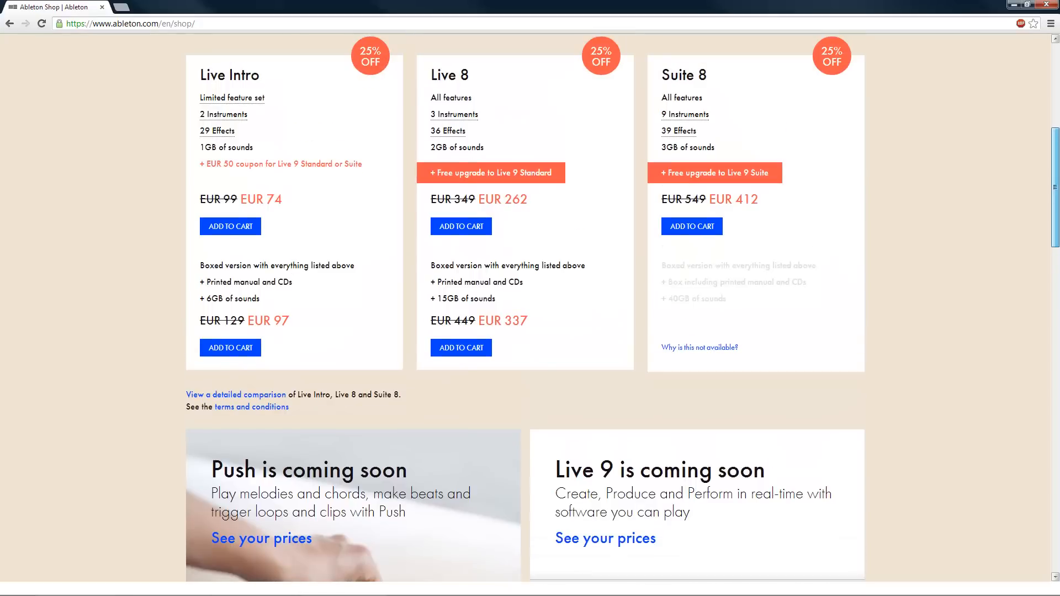
drag(781, 196, 709, 200)
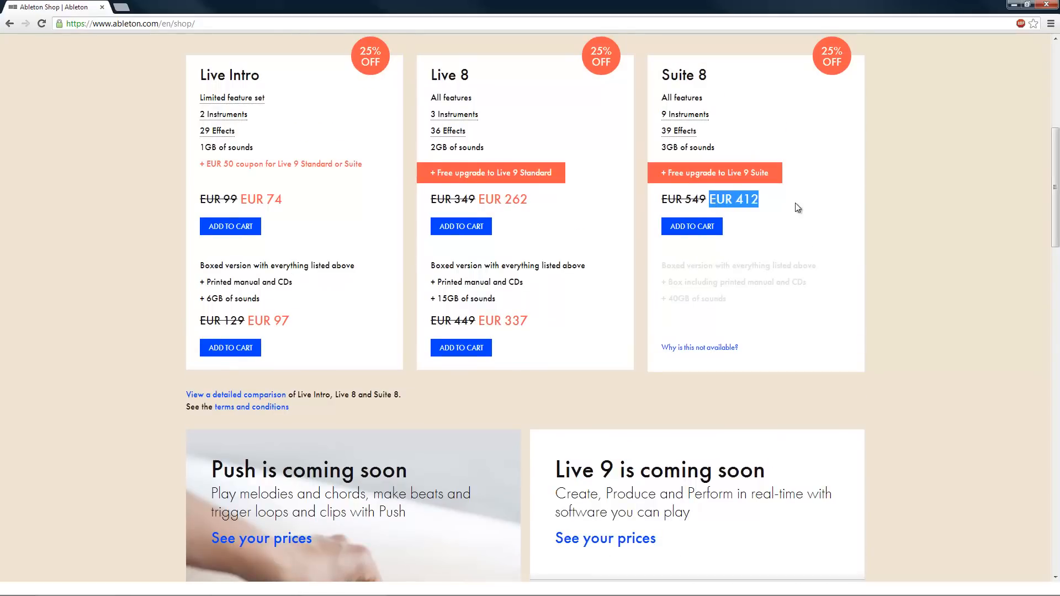
click(801, 208)
scroll(801, 208, down, 1)
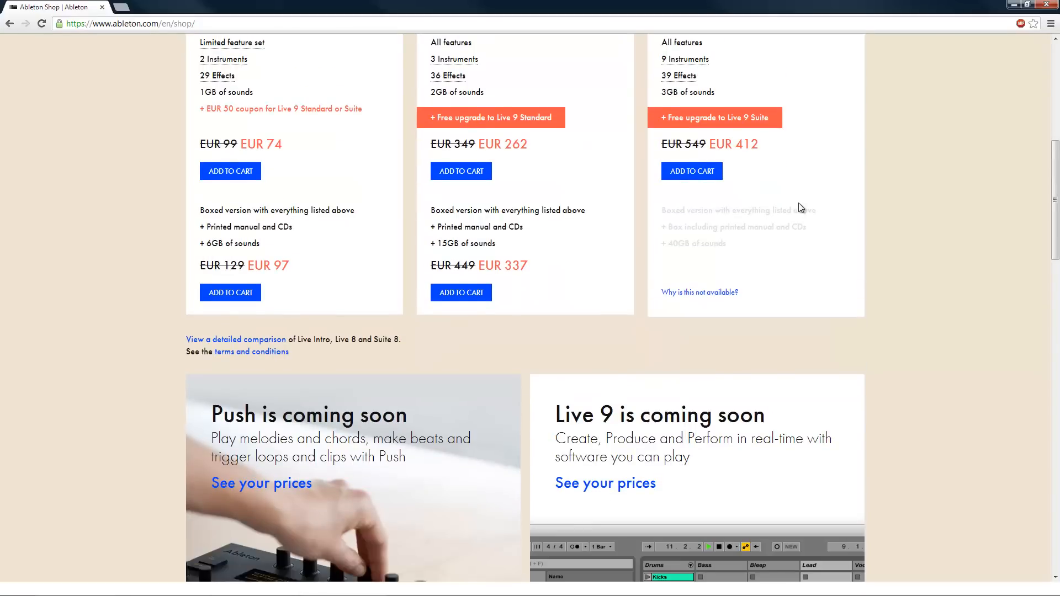
scroll(802, 208, down, 10)
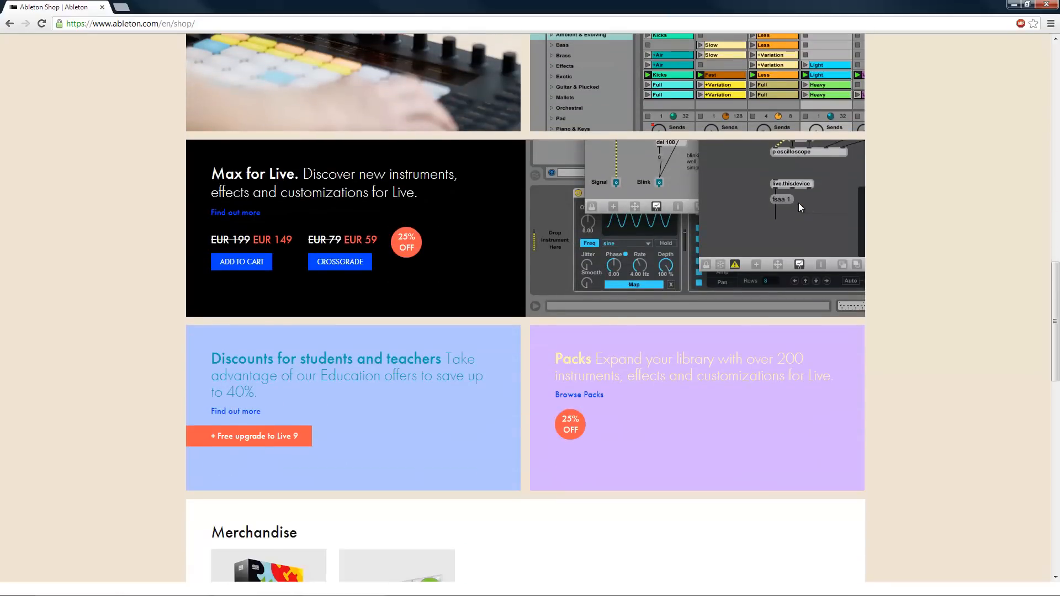
scroll(799, 203, down, 2)
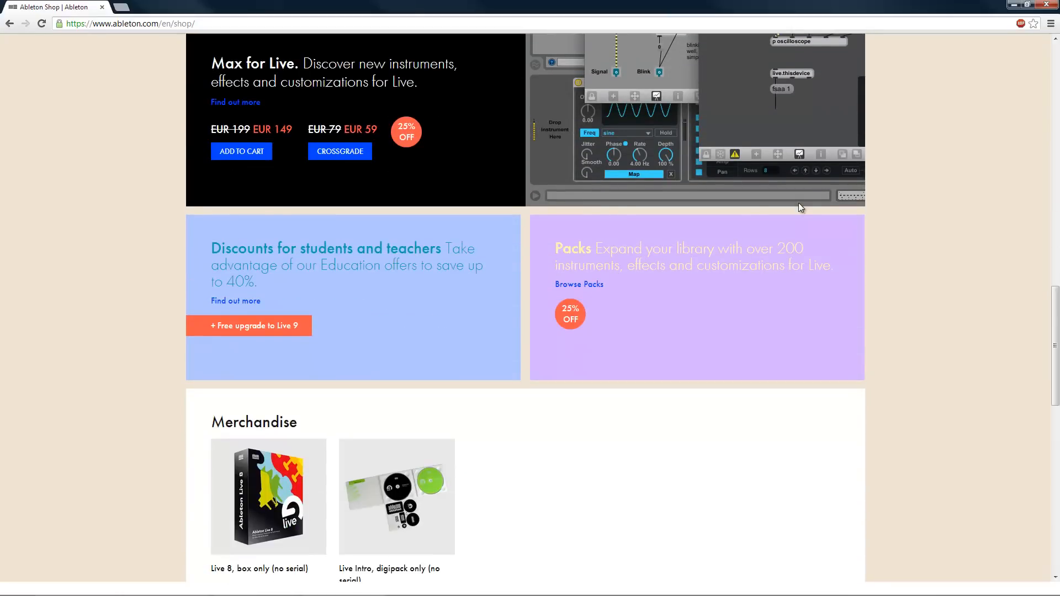
- Open the education offers for students and teachers and review the instructions for verifying education status
click(429, 294)
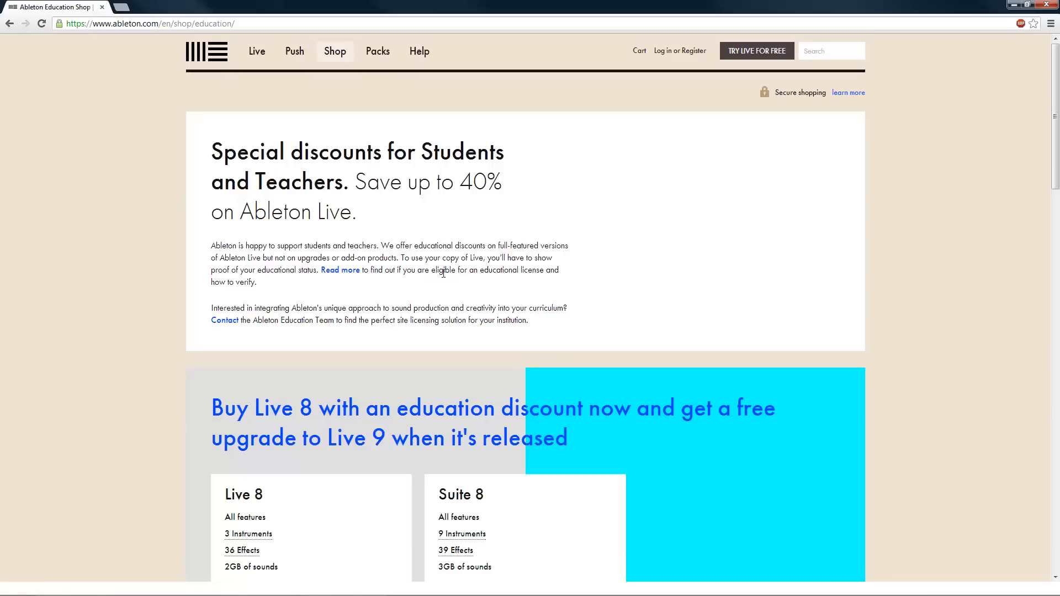
scroll(446, 274, down, 2)
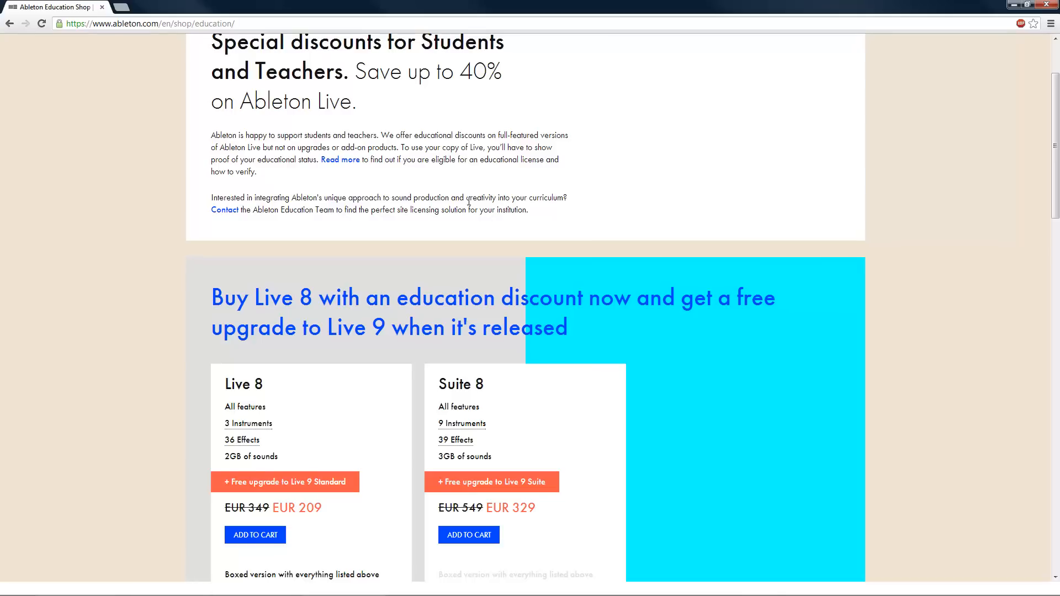
scroll(468, 202, down, 6)
scroll(470, 204, down, 2)
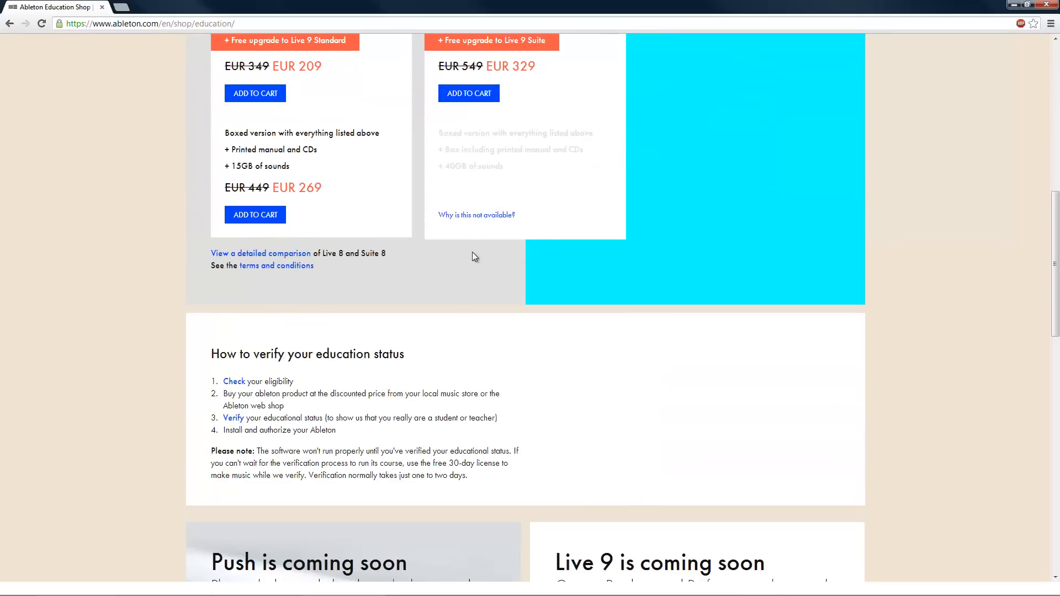
scroll(472, 253, up, 1)
drag(210, 409, 402, 485)
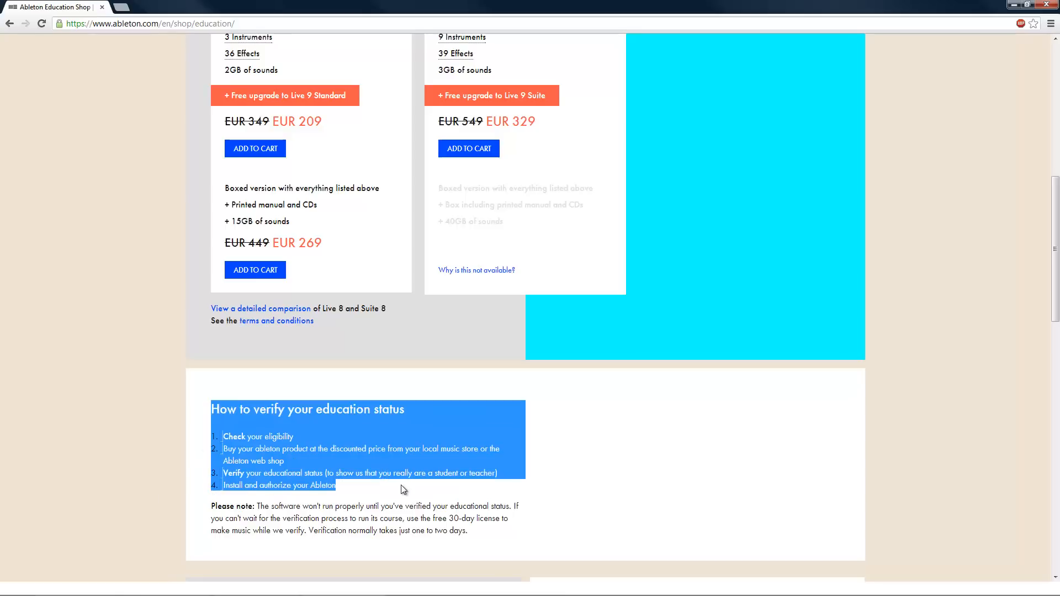
click(391, 490)
- Review the features and education price of Suite 8 on the student discounts page
scroll(394, 491, up, 5)
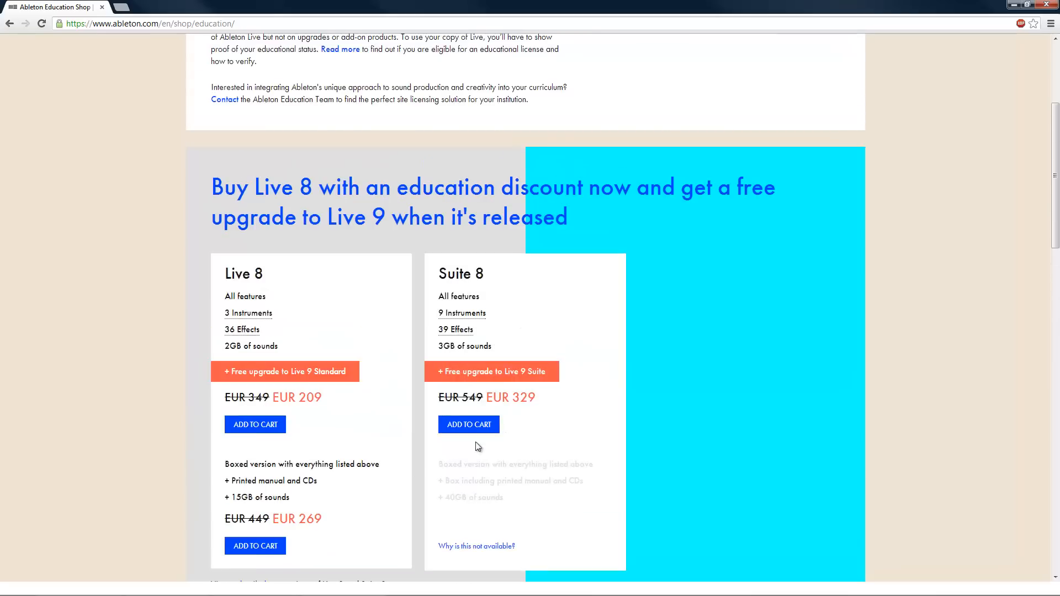
drag(438, 273, 603, 413)
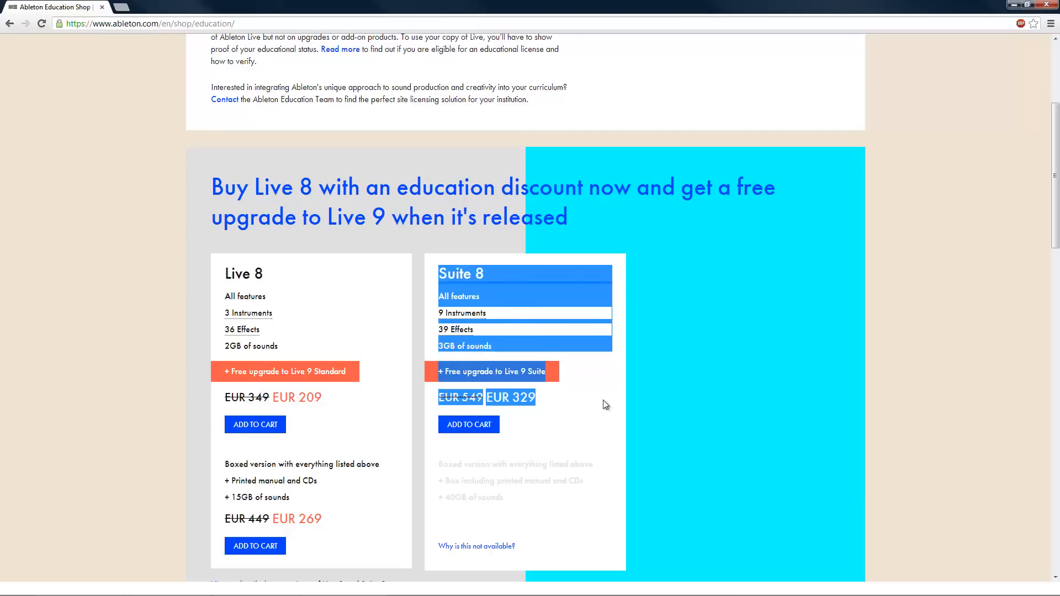
click(604, 401)
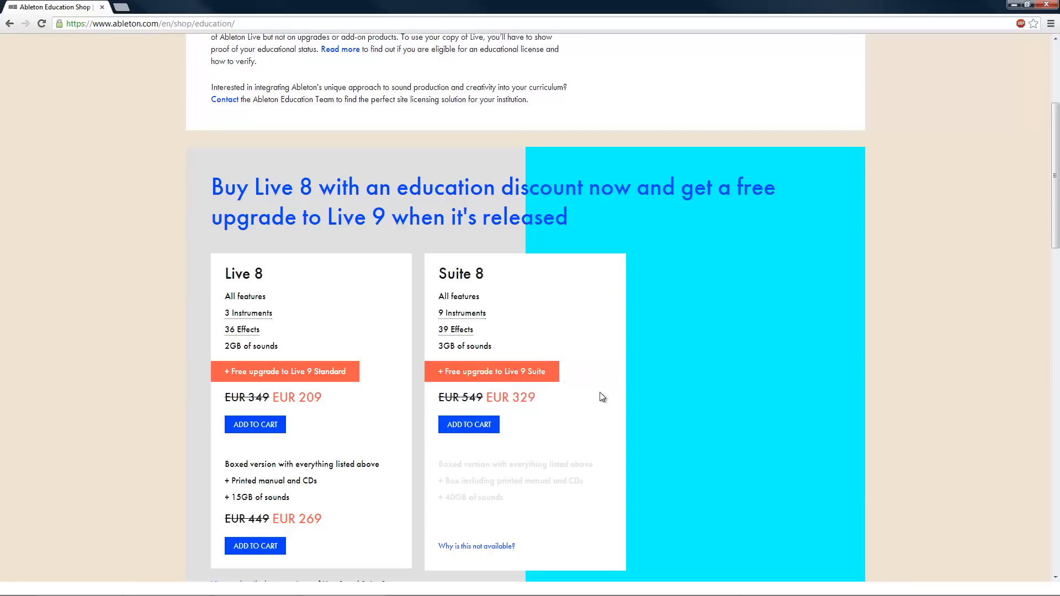
scroll(629, 199, up, 4)
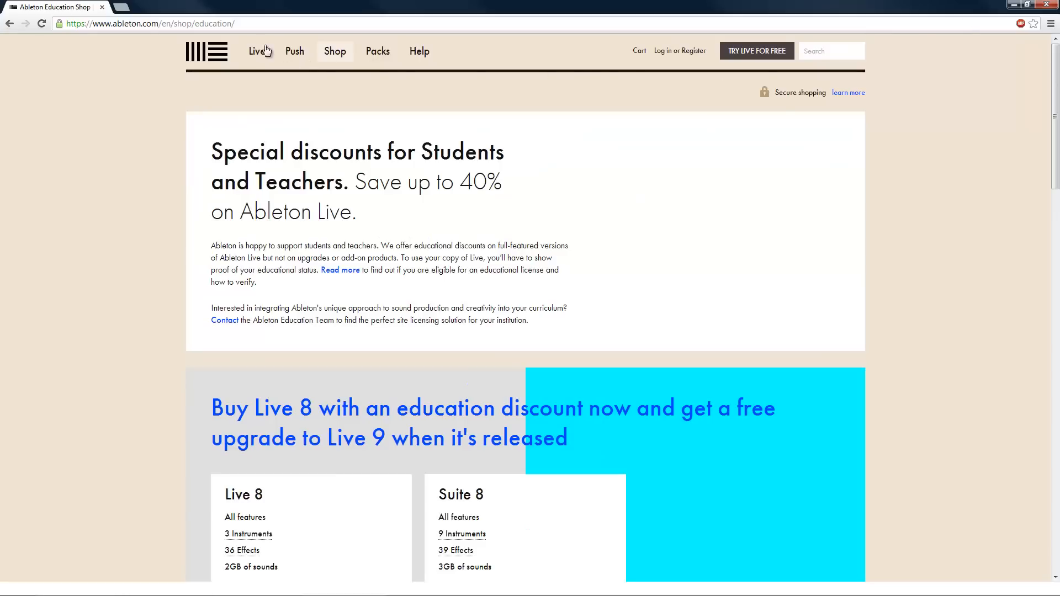
- Return to the main shop page to review the regular Live prices, and close the browser window
click(251, 24)
click(327, 49)
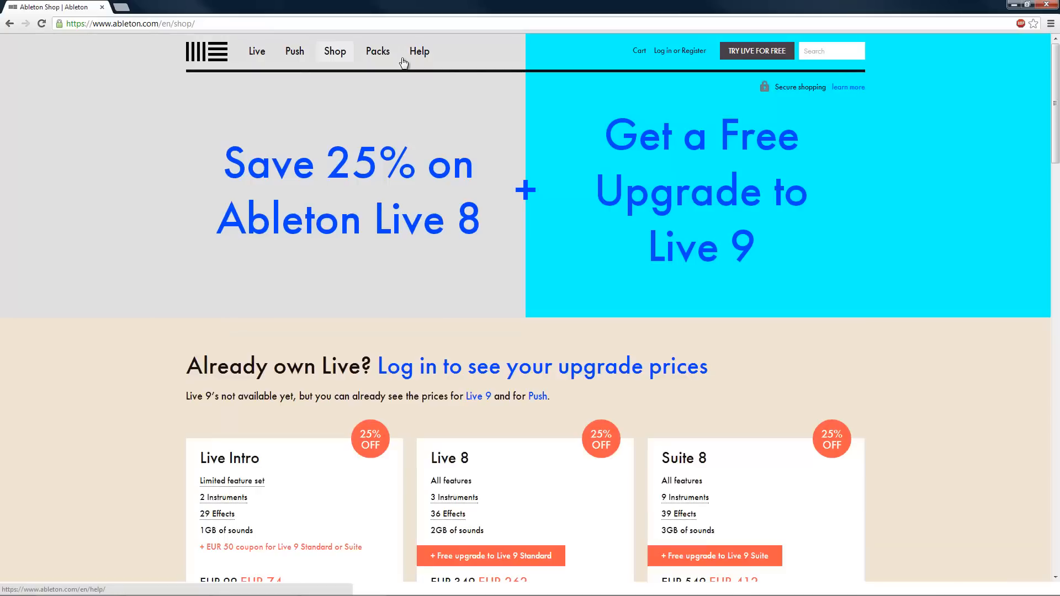
scroll(668, 439, down, 2)
scroll(668, 438, down, 4)
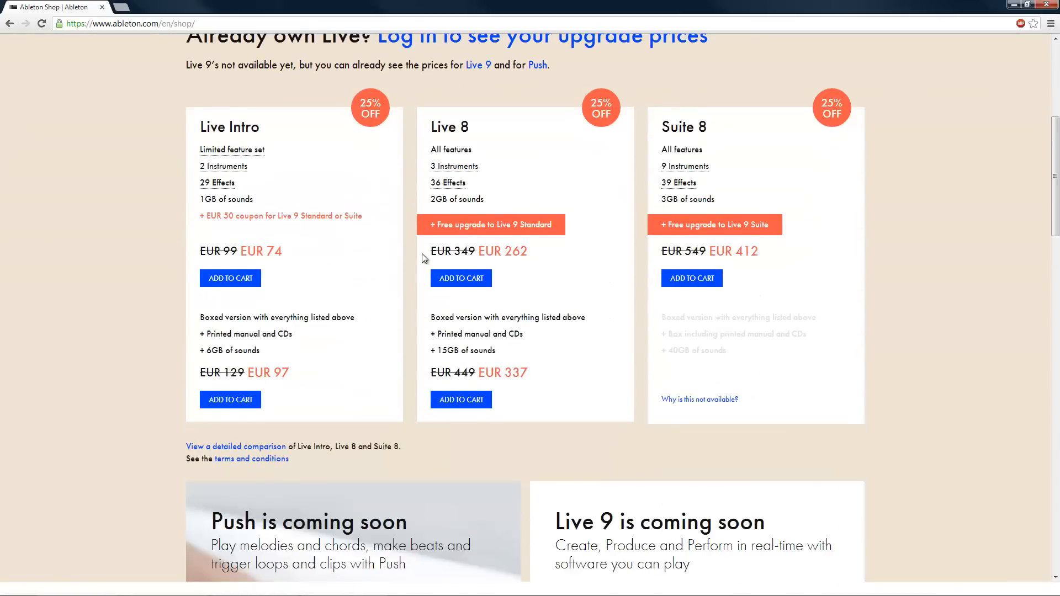
click(1046, 5)
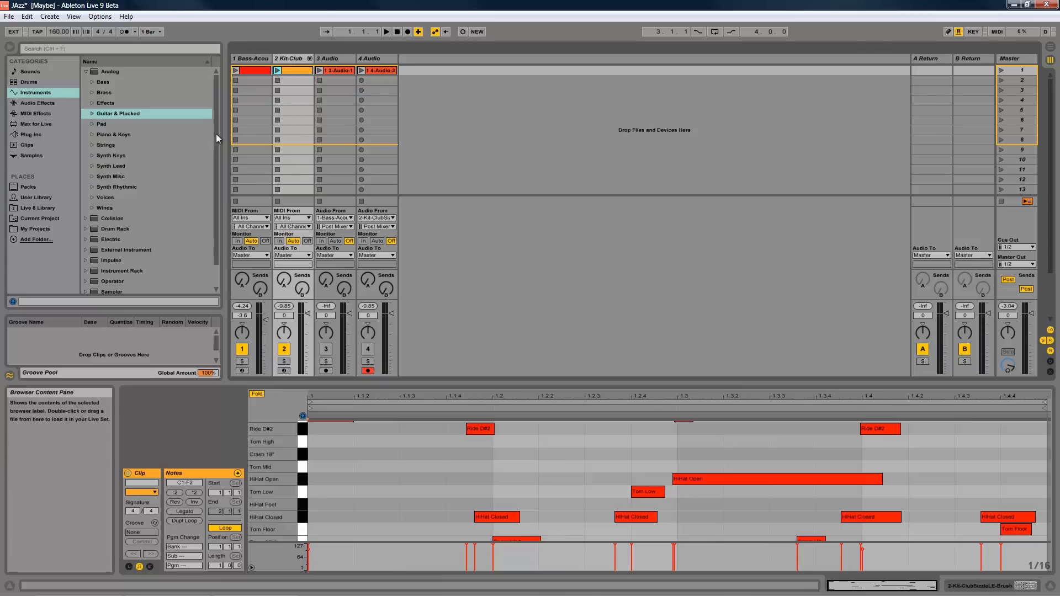
- Collapse the Analog folder in the Instruments category of Ableton Live 9's browser
drag(216, 134, 214, 144)
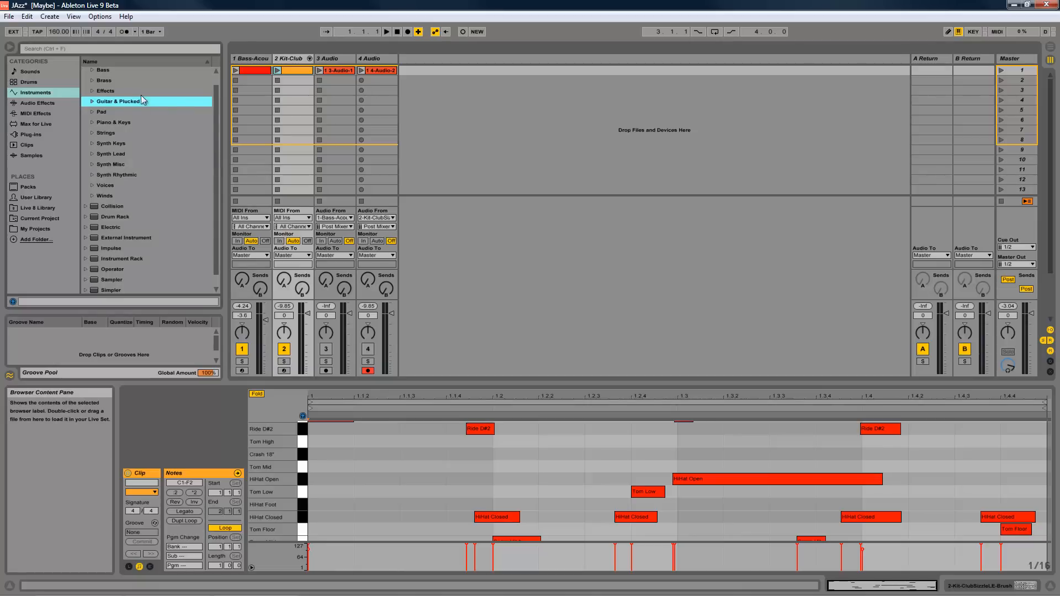
scroll(160, 108, up, 1)
click(85, 71)
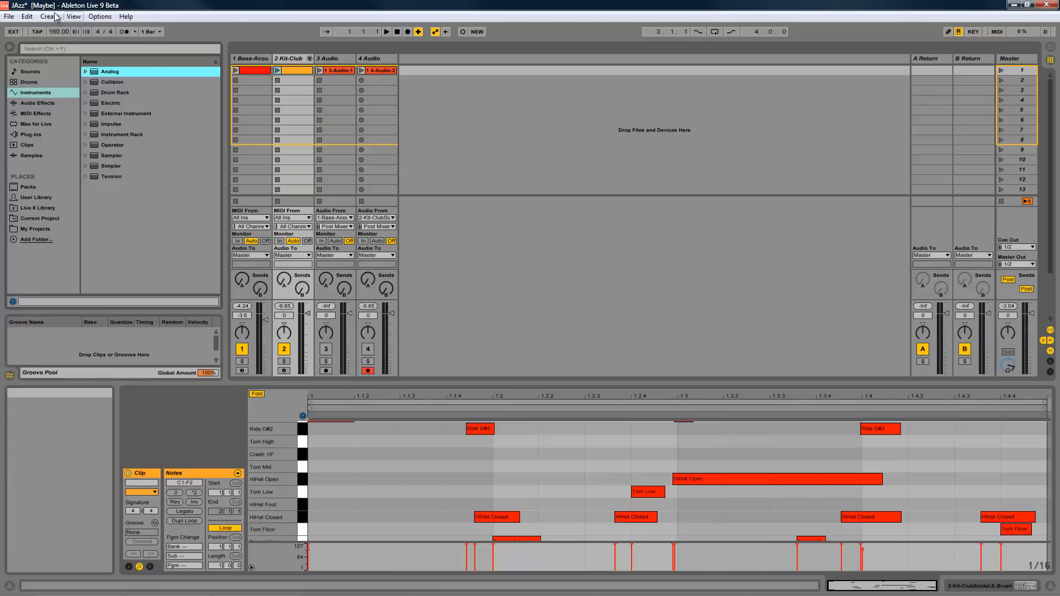
- Save the Live Set as a new file named "JAzz Live 9" in the Maybe Project folder
click(9, 16)
click(34, 126)
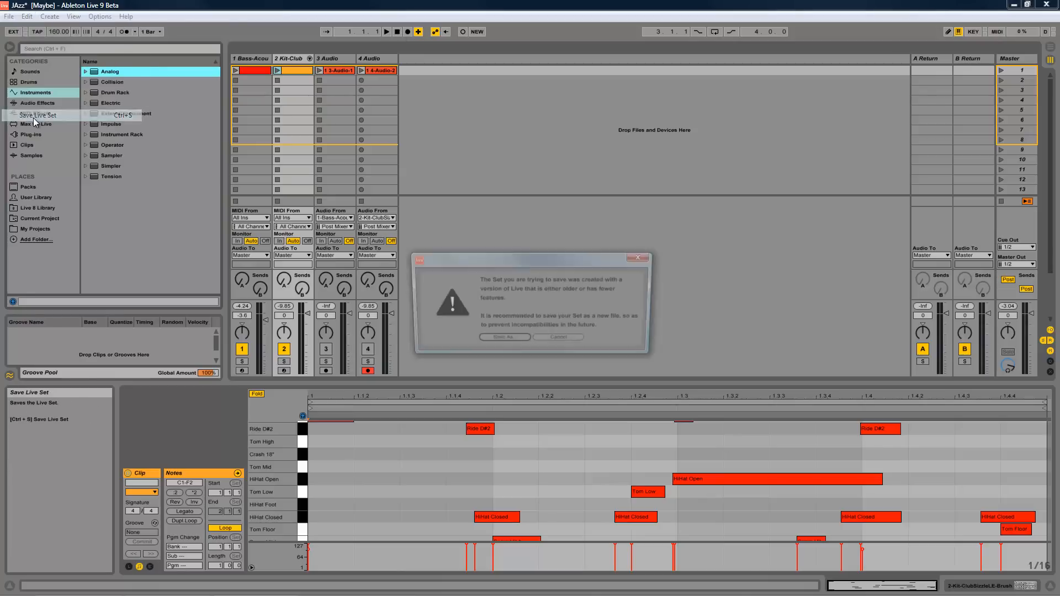
click(521, 343)
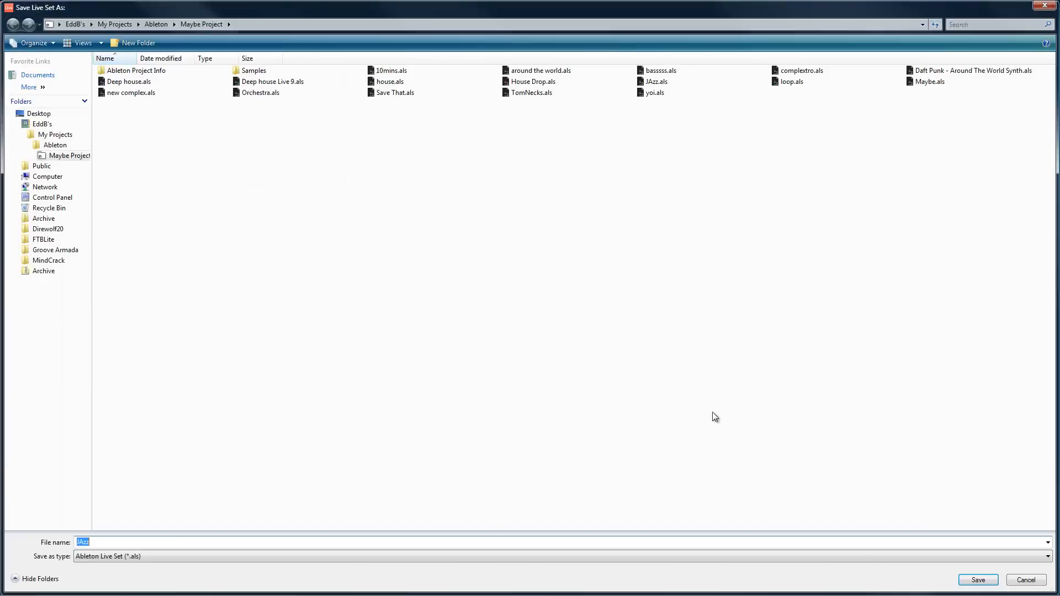
click(639, 539)
text(L)
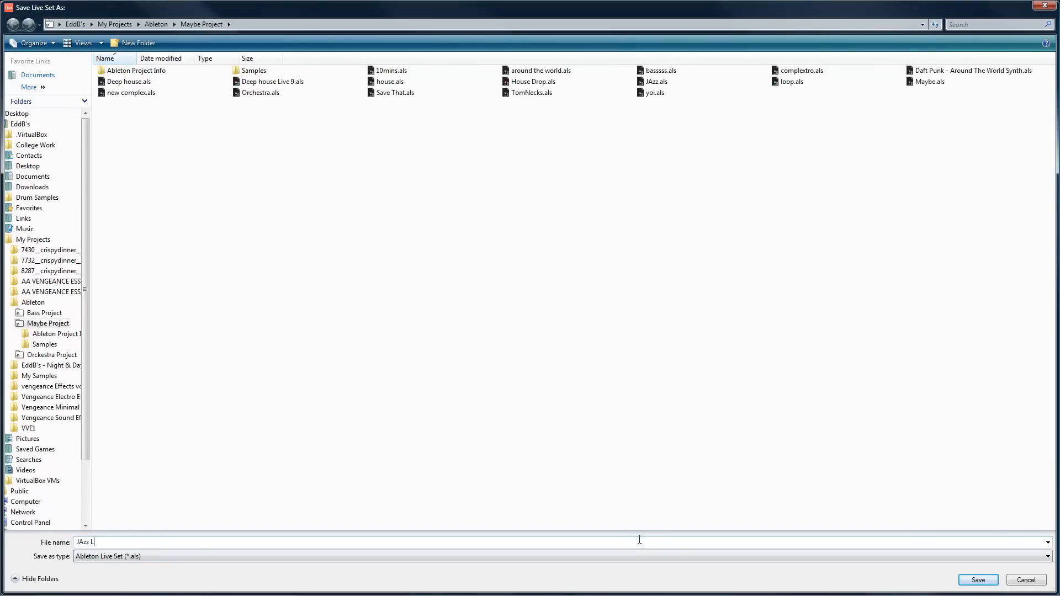
text(ive 9)
key(Return)
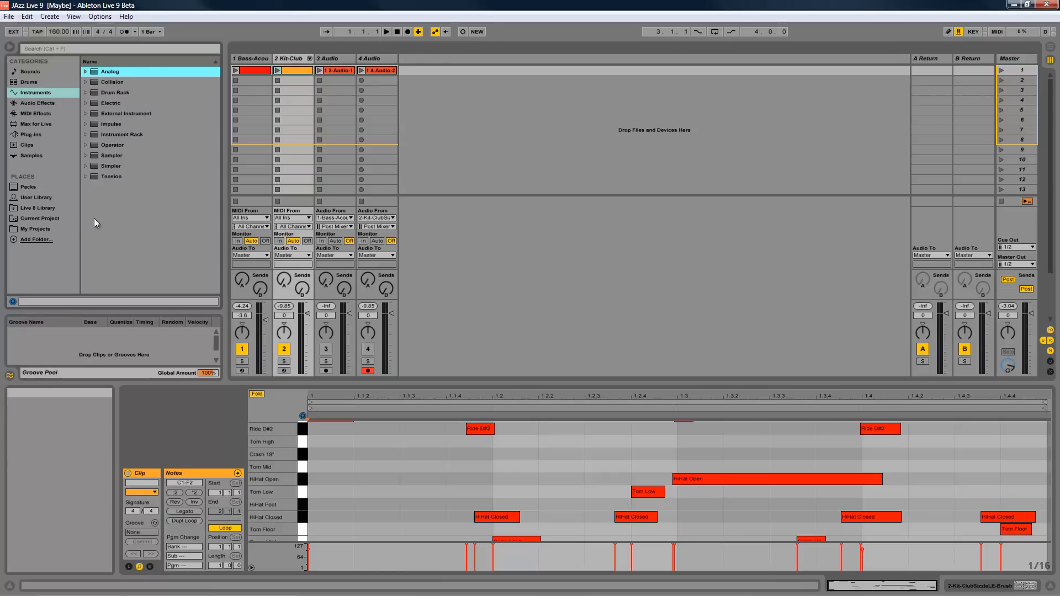
- Look through the Presets folder of the Live 8 Library and the contents of My Projects
click(35, 208)
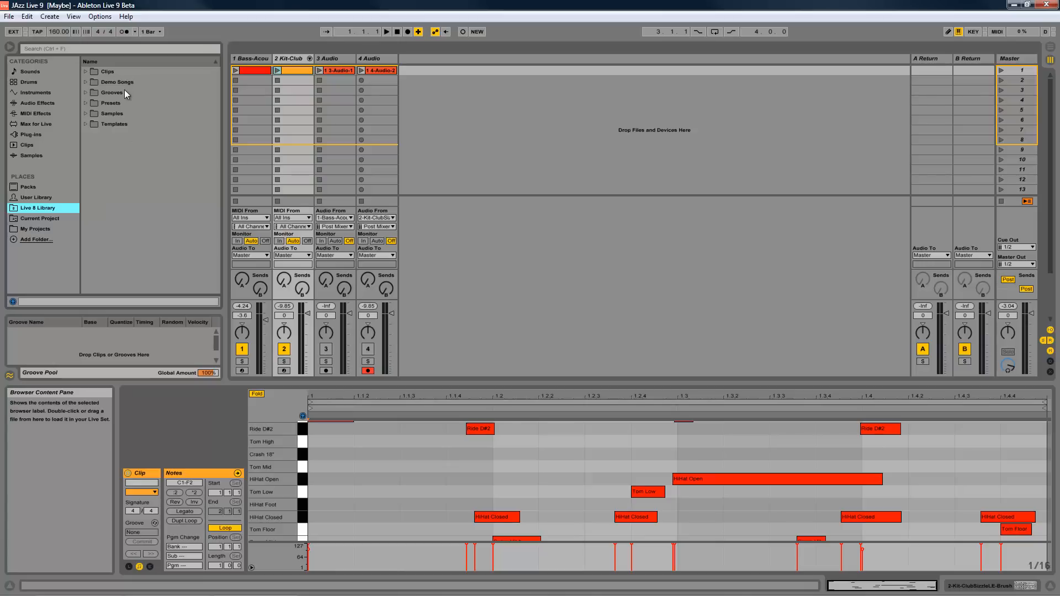
click(88, 101)
click(85, 103)
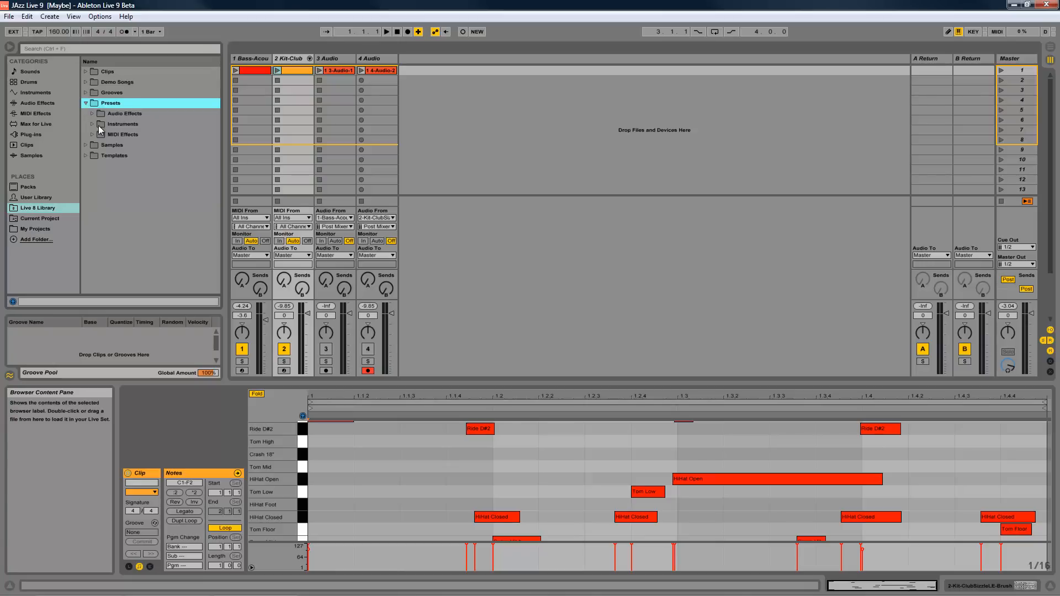
click(93, 125)
click(92, 125)
click(100, 136)
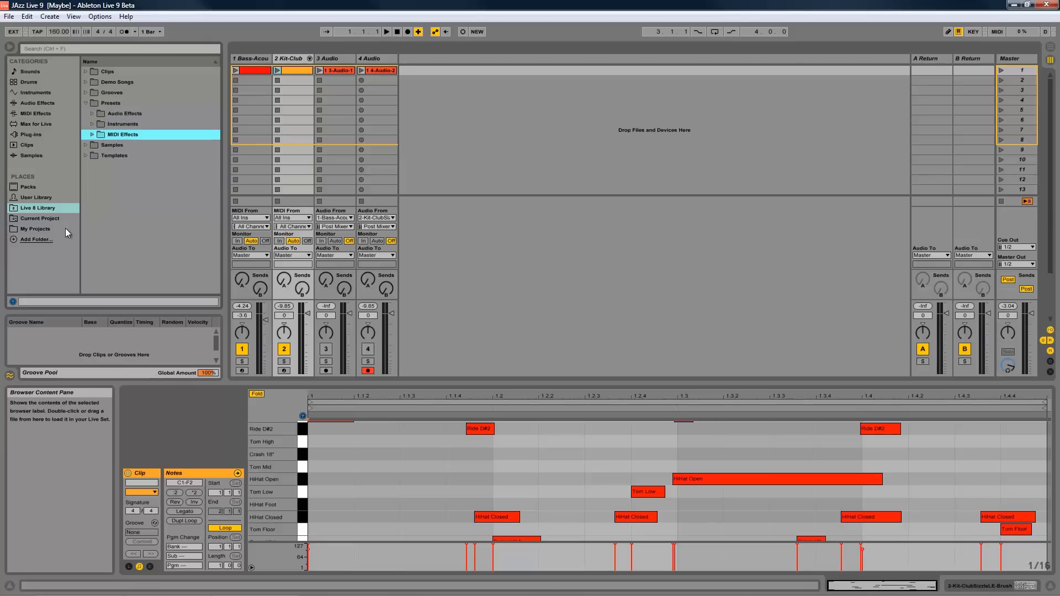
click(31, 230)
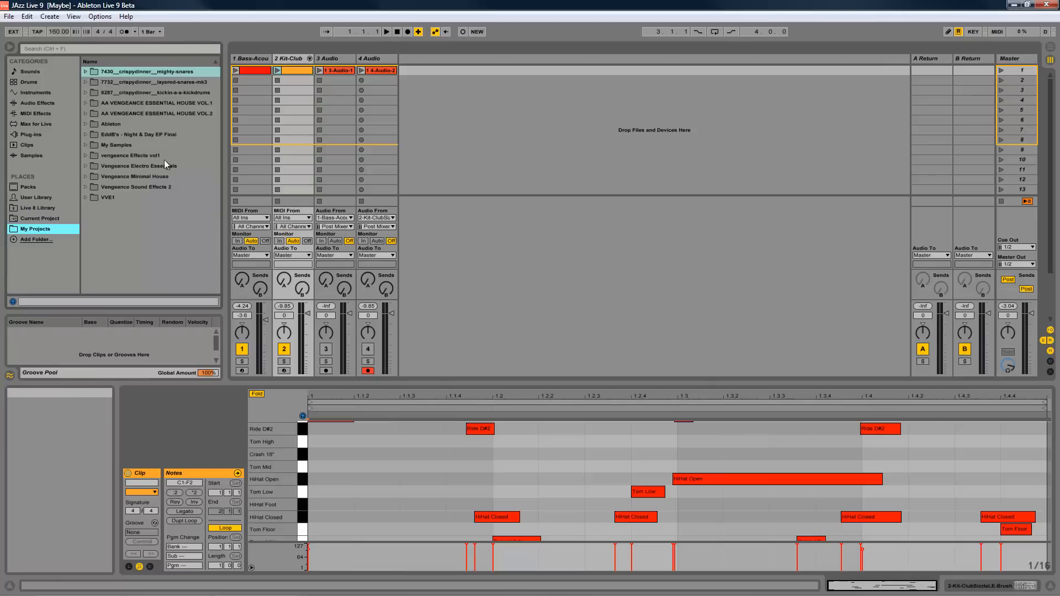
- Open the Live Set "Deep house.als" from the Maybe Project folder
click(9, 17)
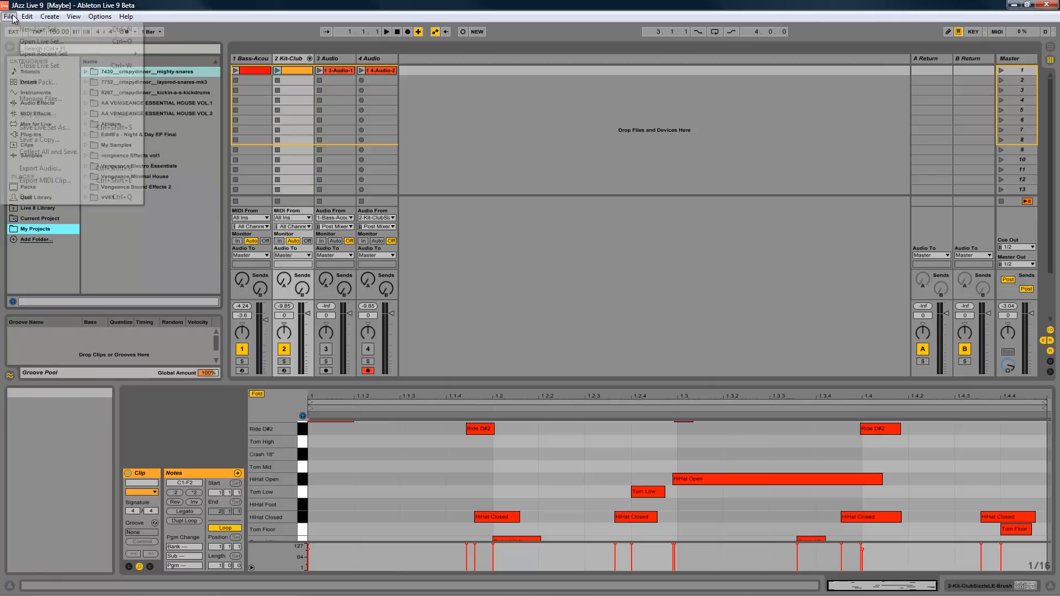
click(40, 42)
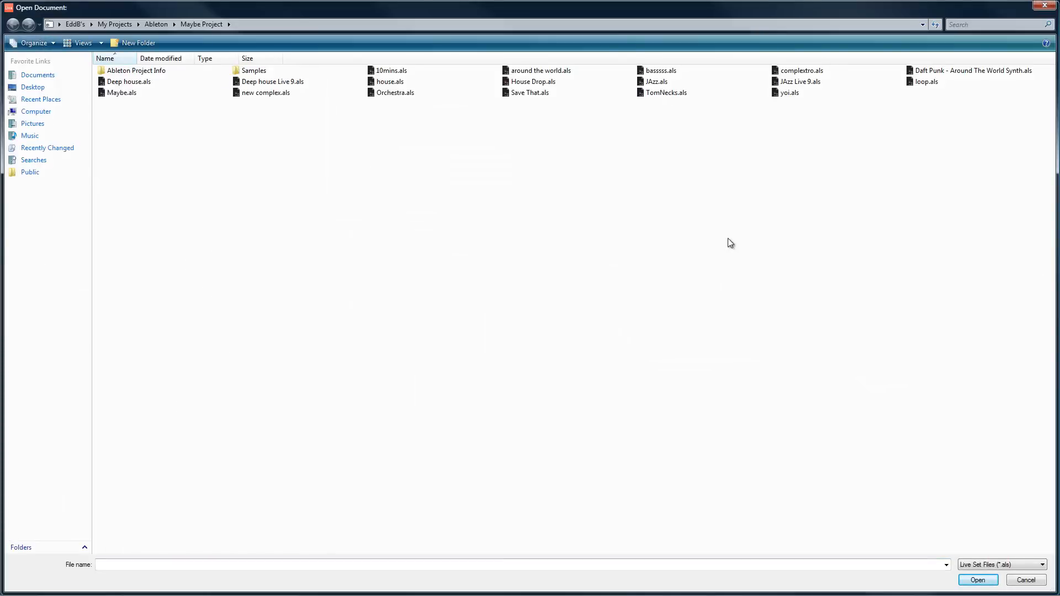
click(136, 87)
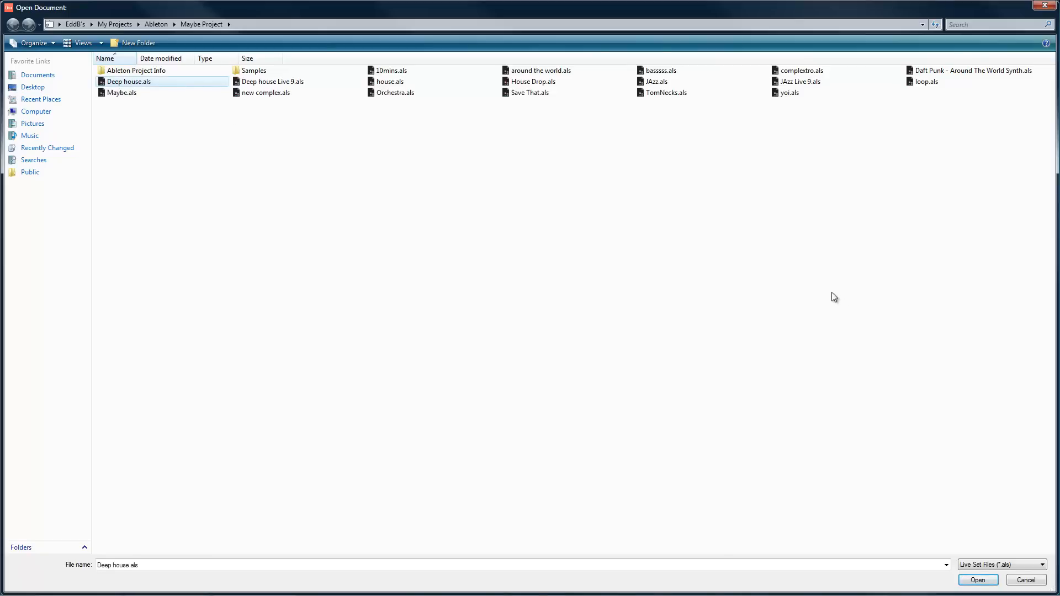
click(978, 580)
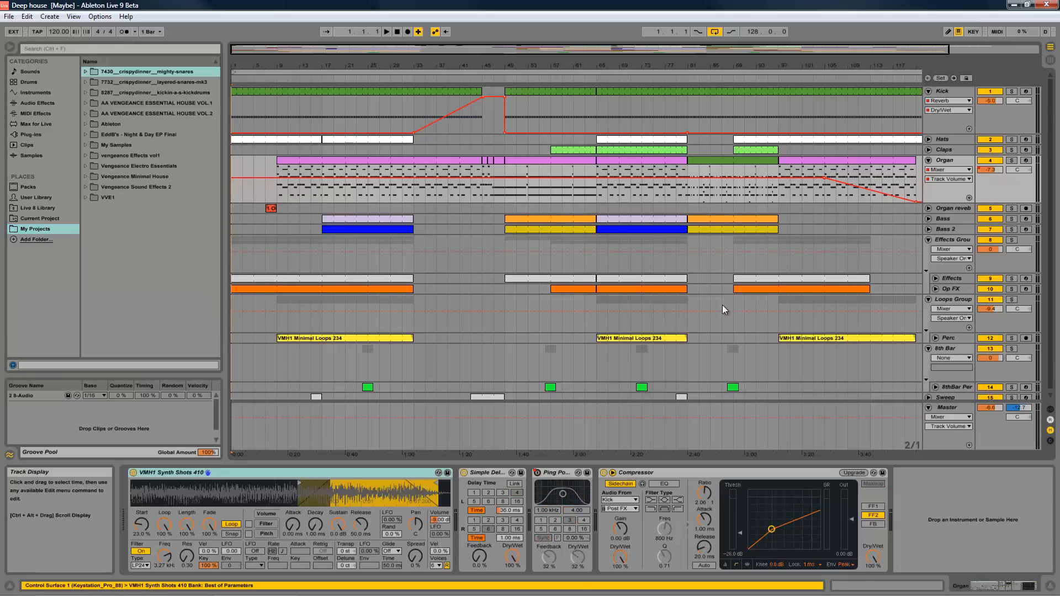
- Play the arrangement from the start and view its tracks in Session View, stopping playback at the end
scroll(563, 188, down, 1)
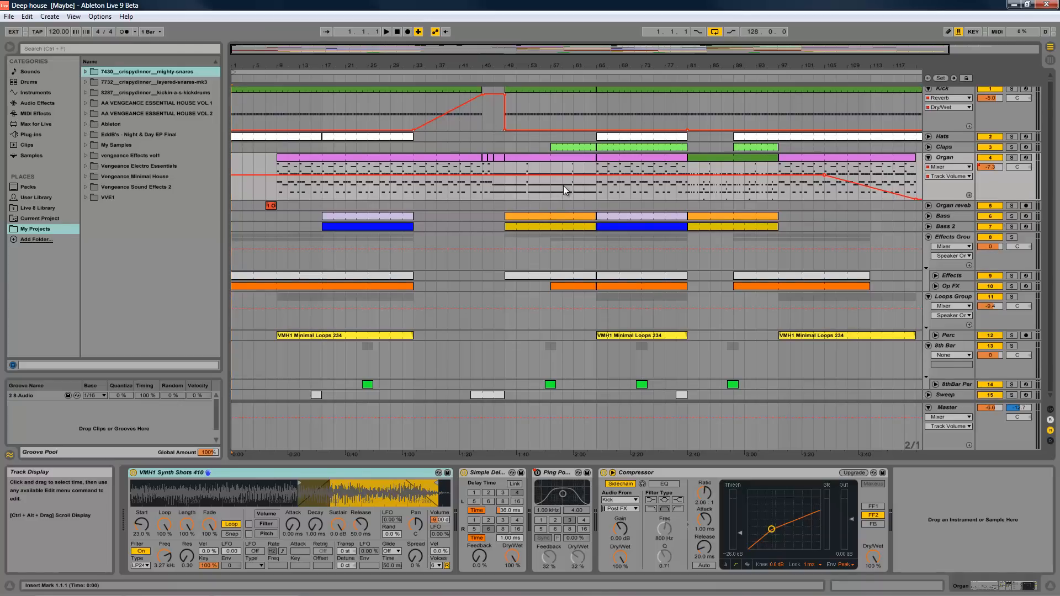
click(387, 31)
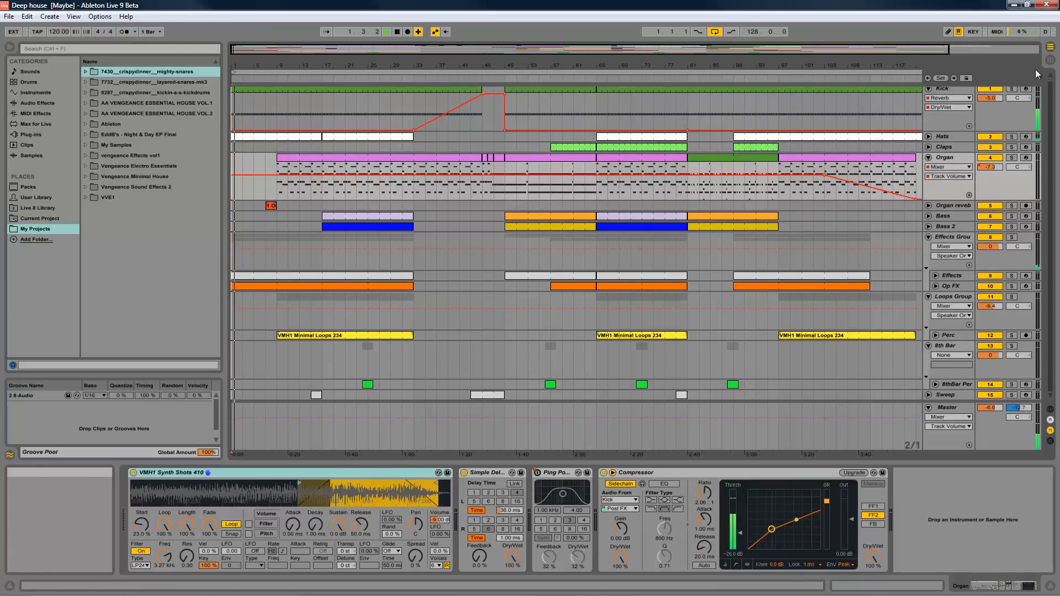
key(Tab)
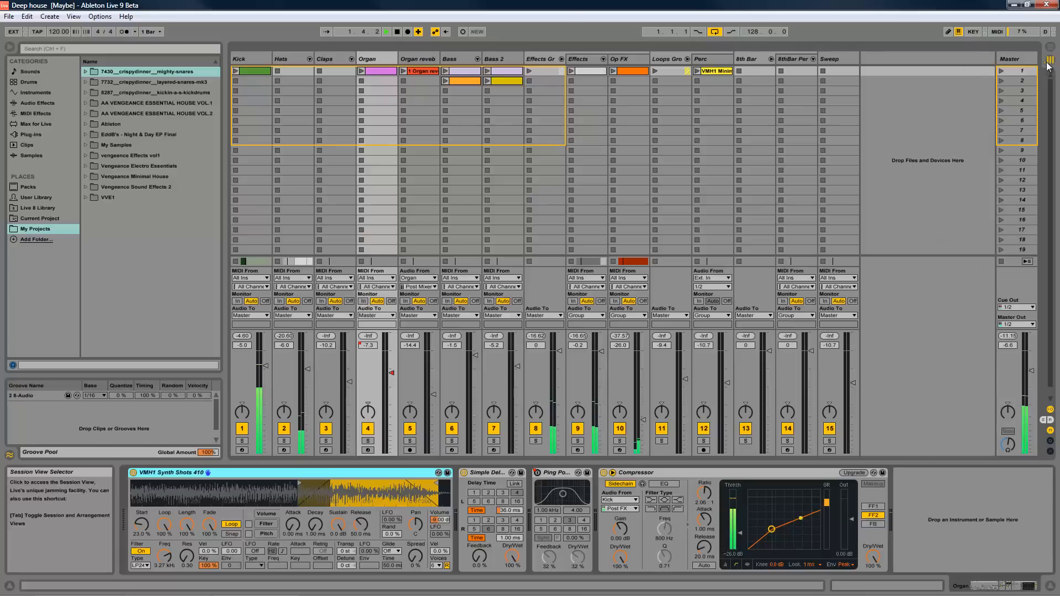
click(397, 32)
- Return to Arrangement View and play the set from about bar 41
click(1050, 51)
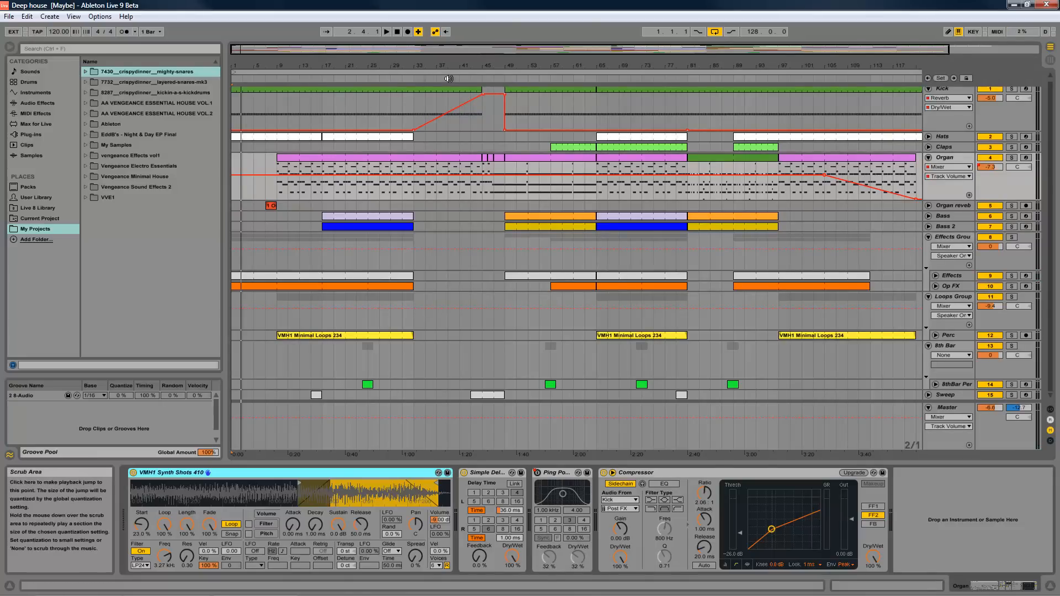
click(459, 79)
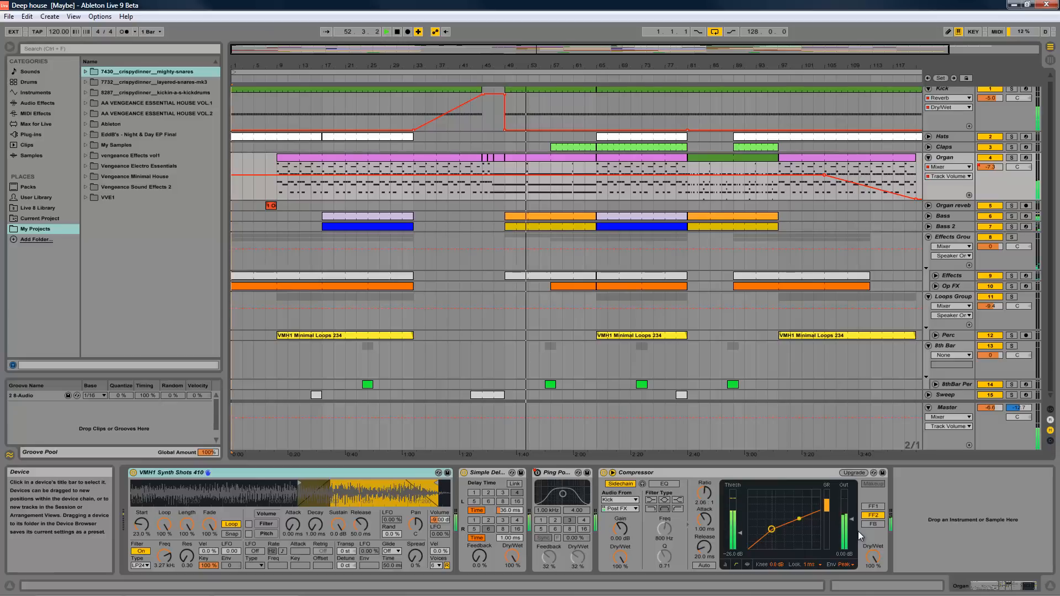
- Stop playback and select the Kick track's Reverb Dry/Wet automation in the arrangement
click(396, 32)
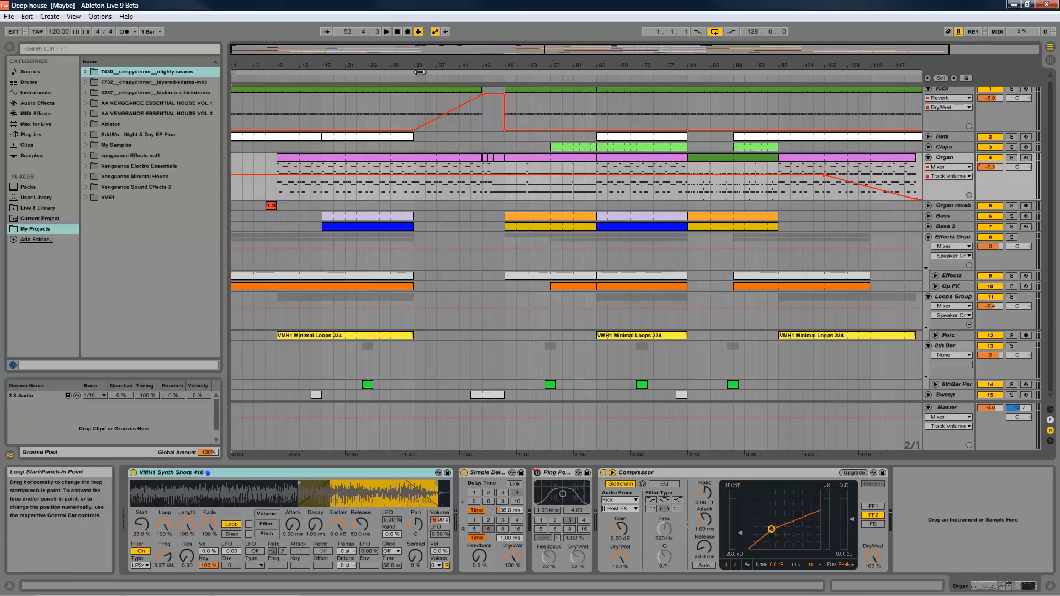
click(483, 95)
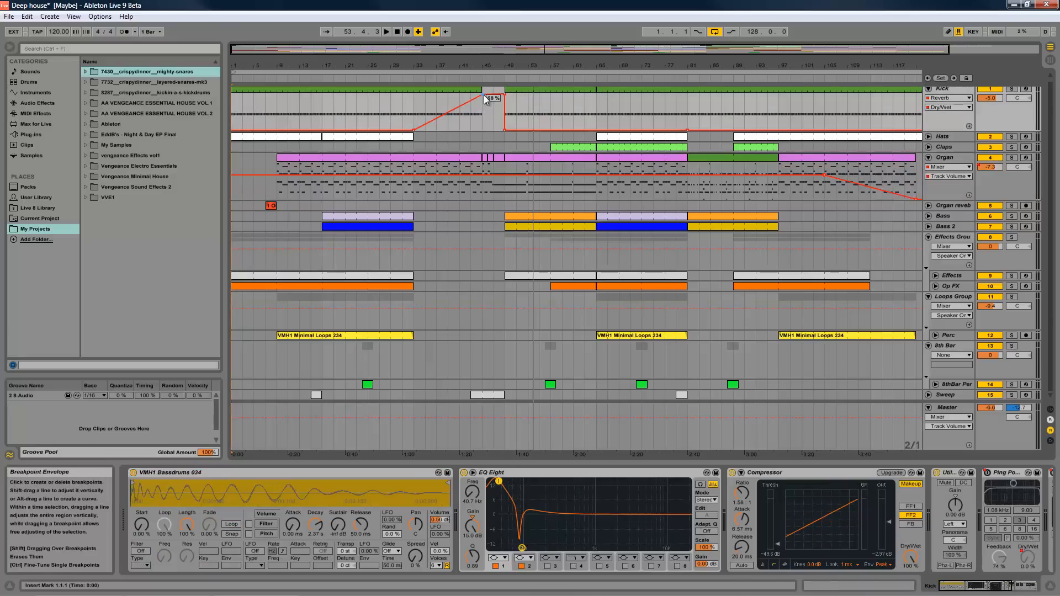
click(8, 17)
click(78, 132)
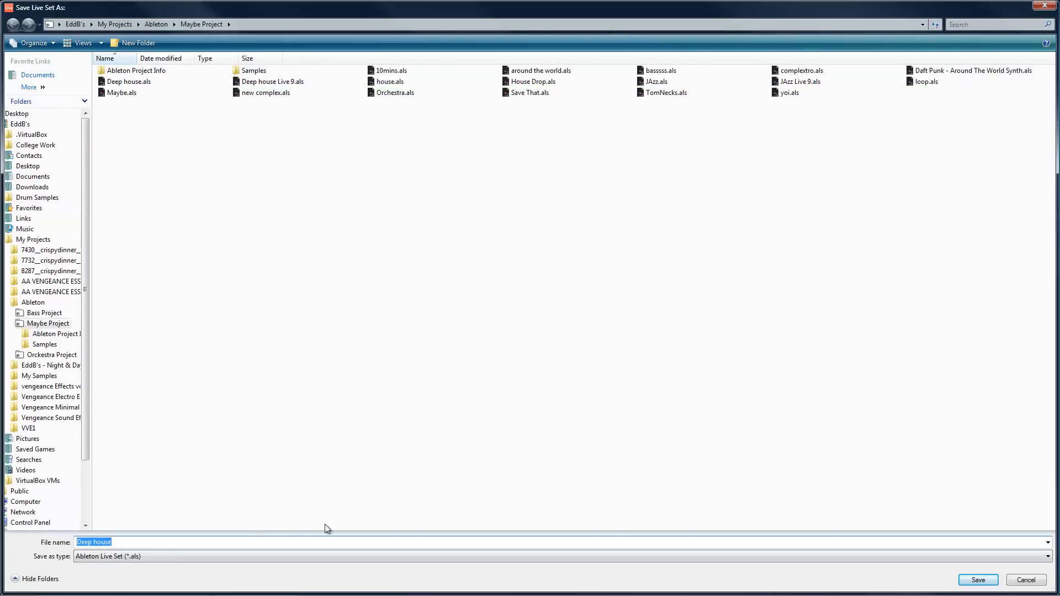
click(968, 583)
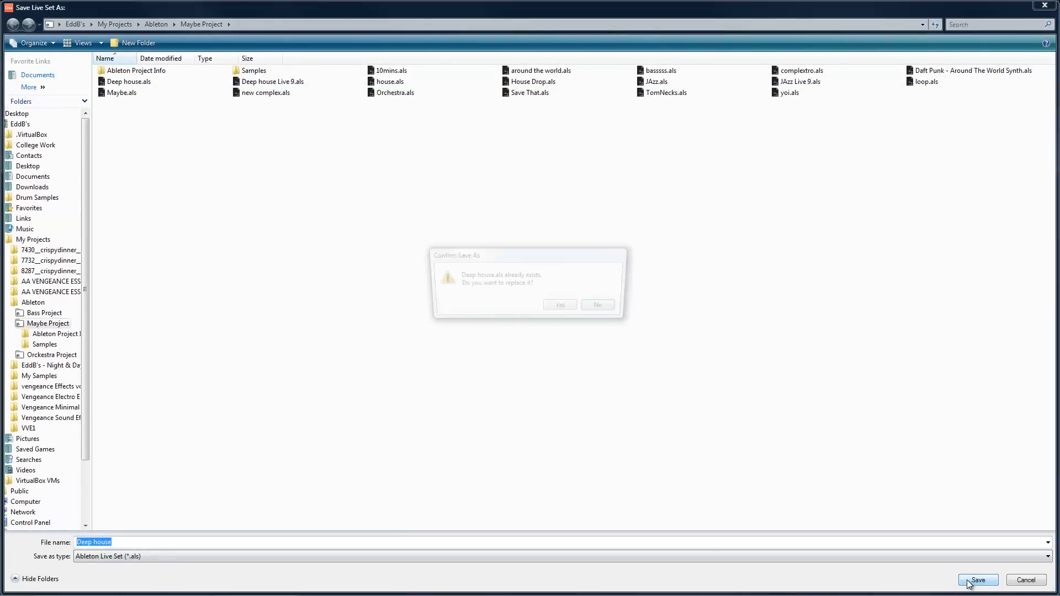
click(609, 309)
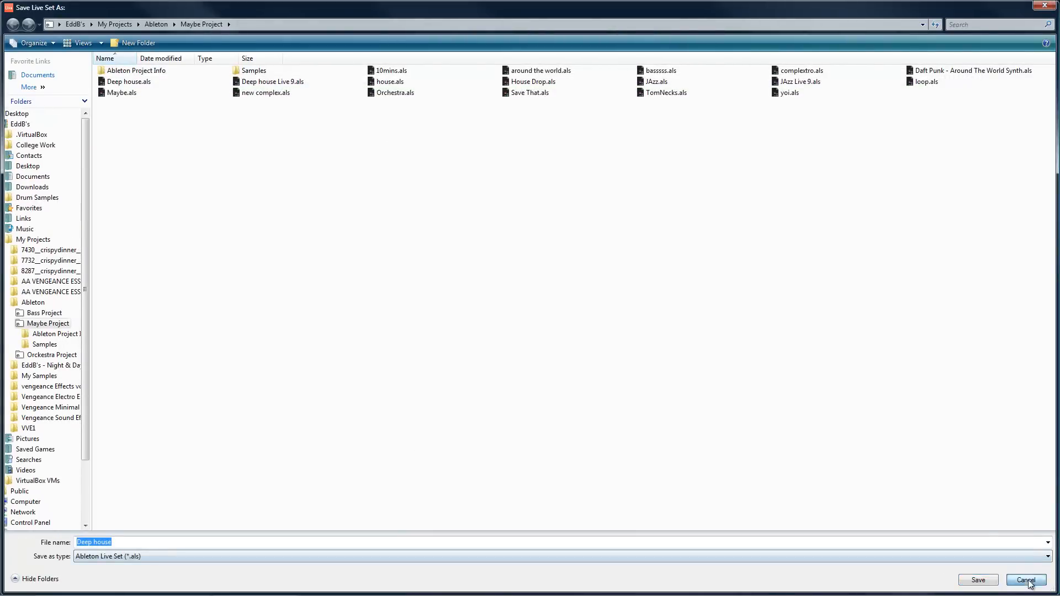
click(1018, 580)
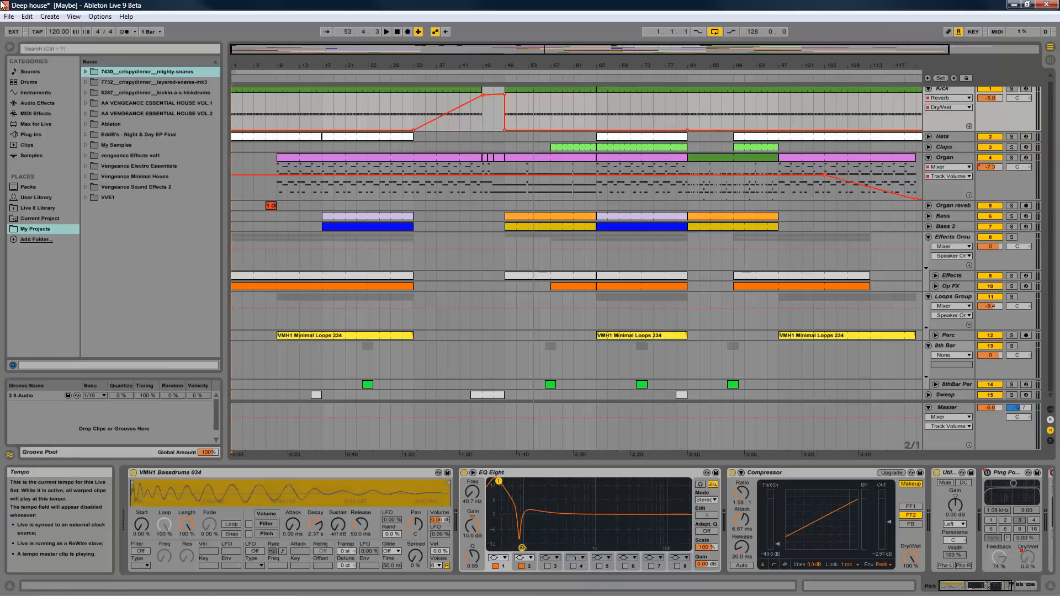
- Open the Live Set "Deep house Live 9.als" from the Maybe Project folder, discarding changes to the current set
click(10, 17)
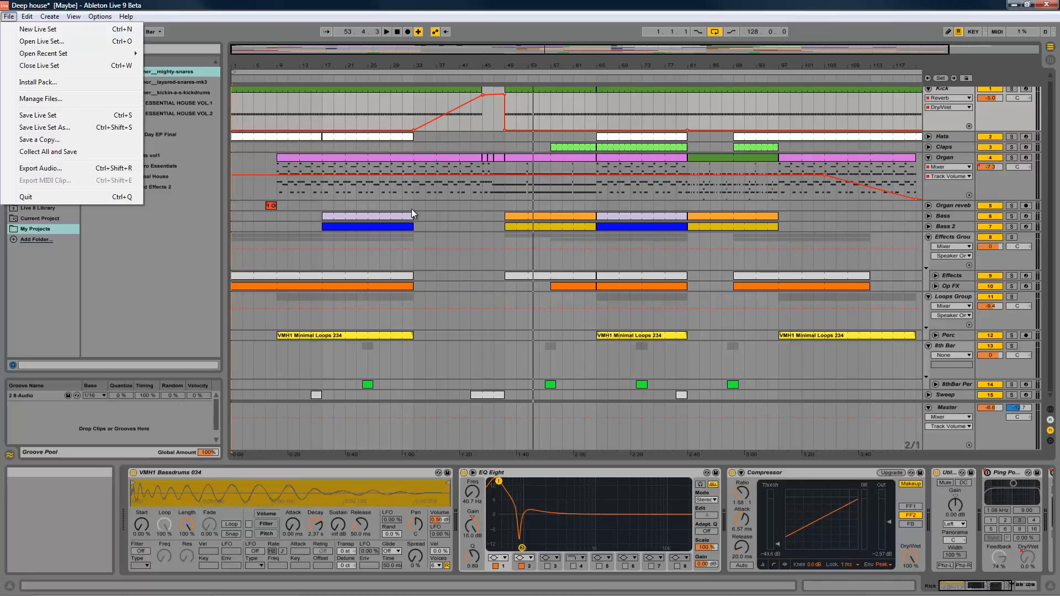
click(80, 39)
click(274, 82)
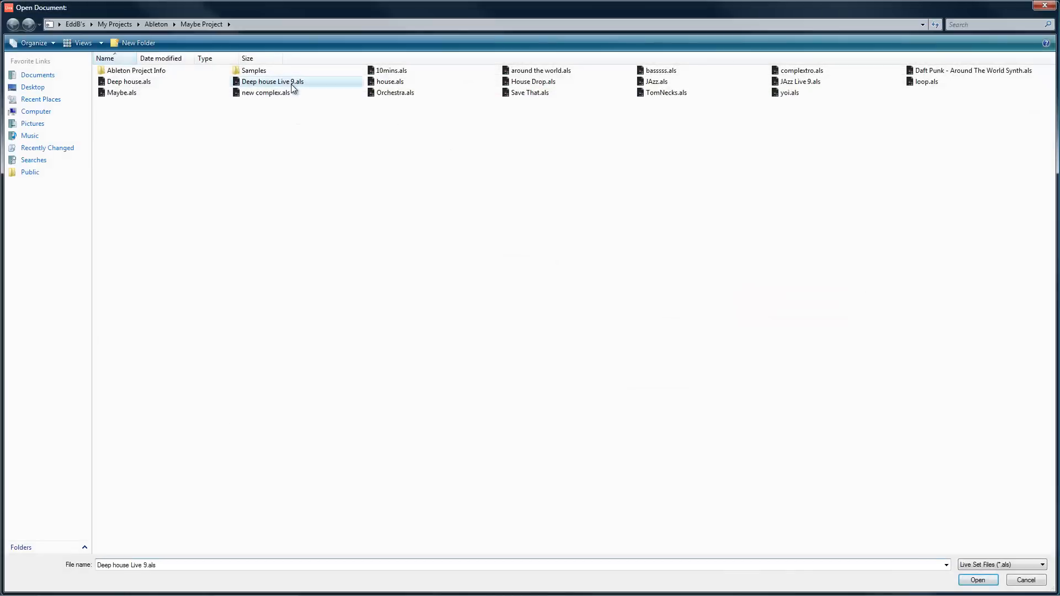
click(978, 580)
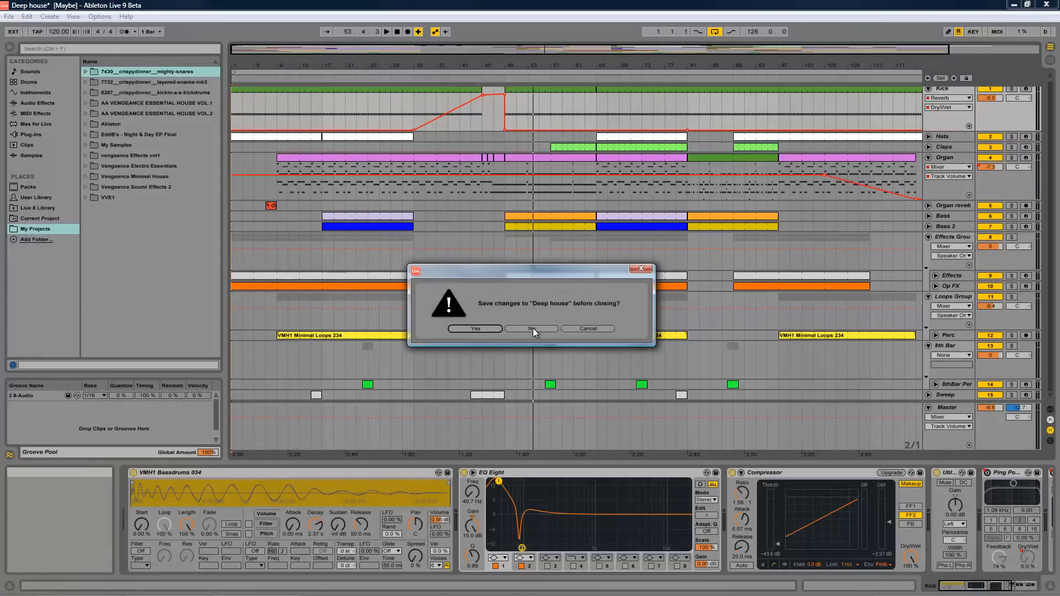
click(533, 328)
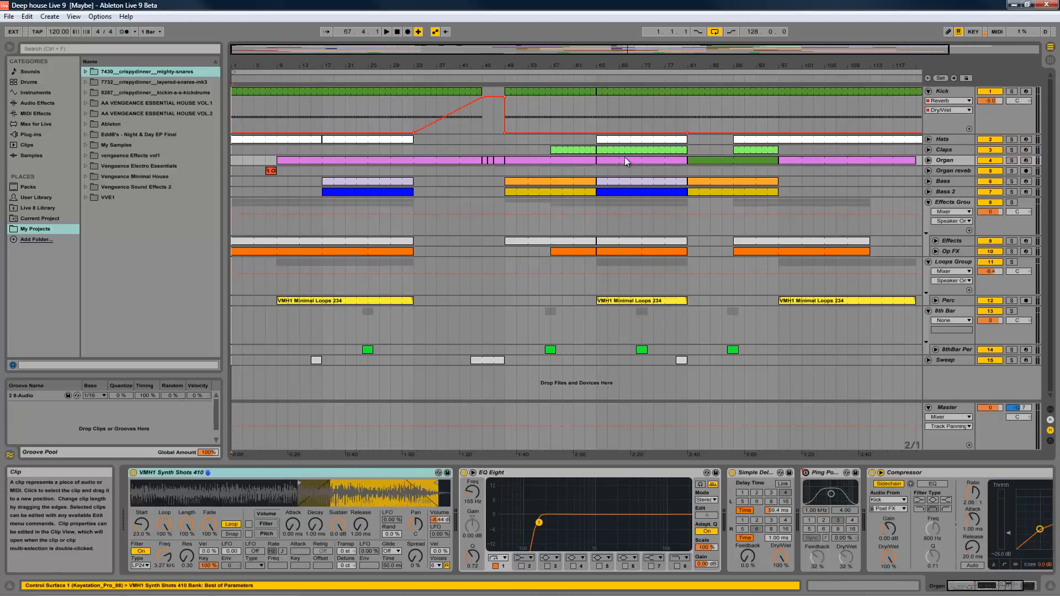
- Play the opened arrangement briefly from the start, and stop it
click(397, 33)
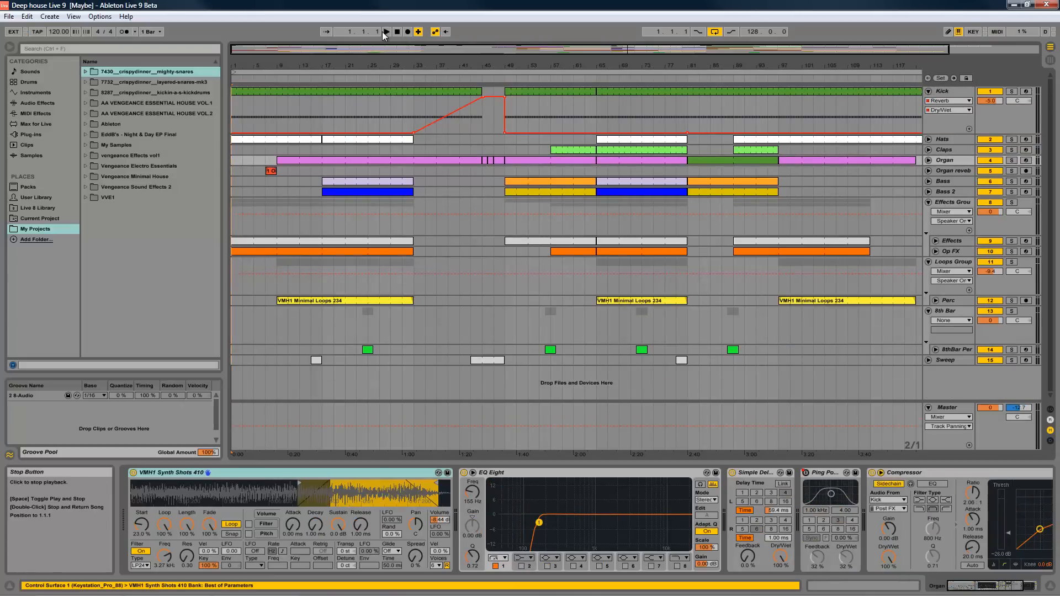
click(383, 32)
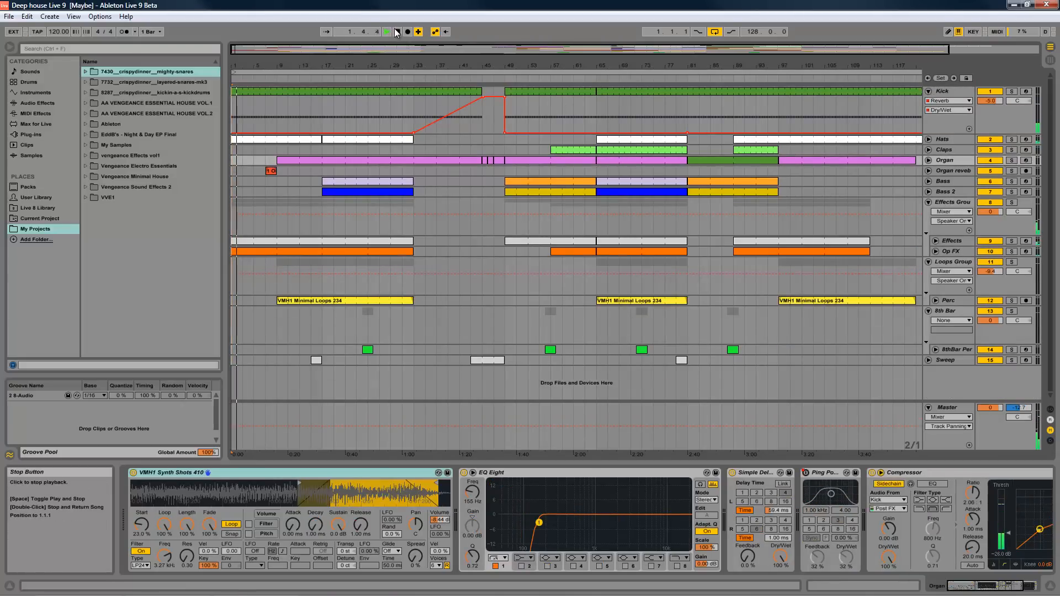
click(397, 33)
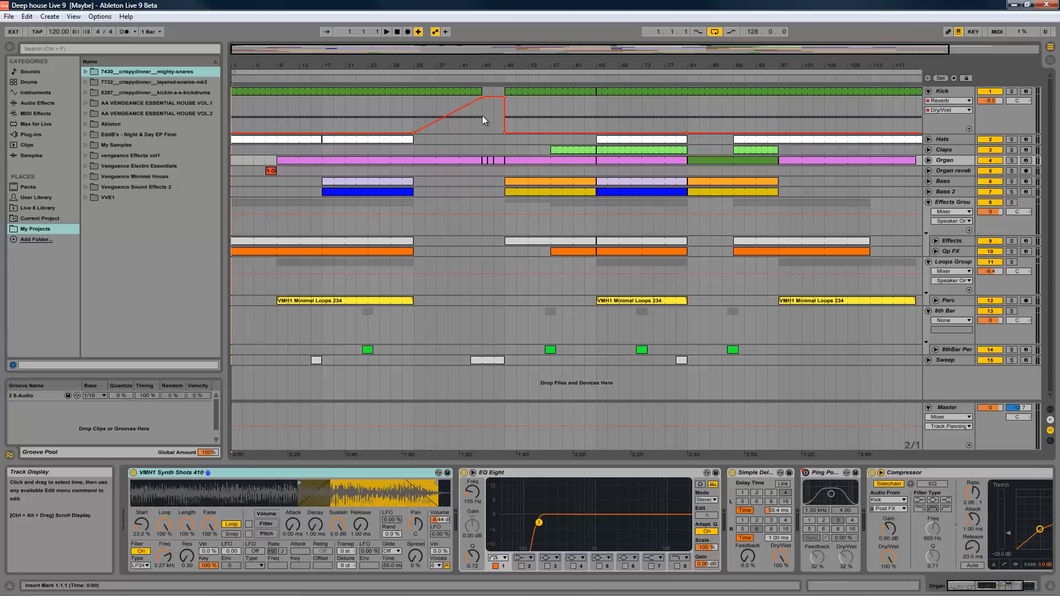
- Bend the Kick track's rising Reverb Dry/Wet automation ramp into a curve, play it from about bar 32, and return to the start
click(449, 115)
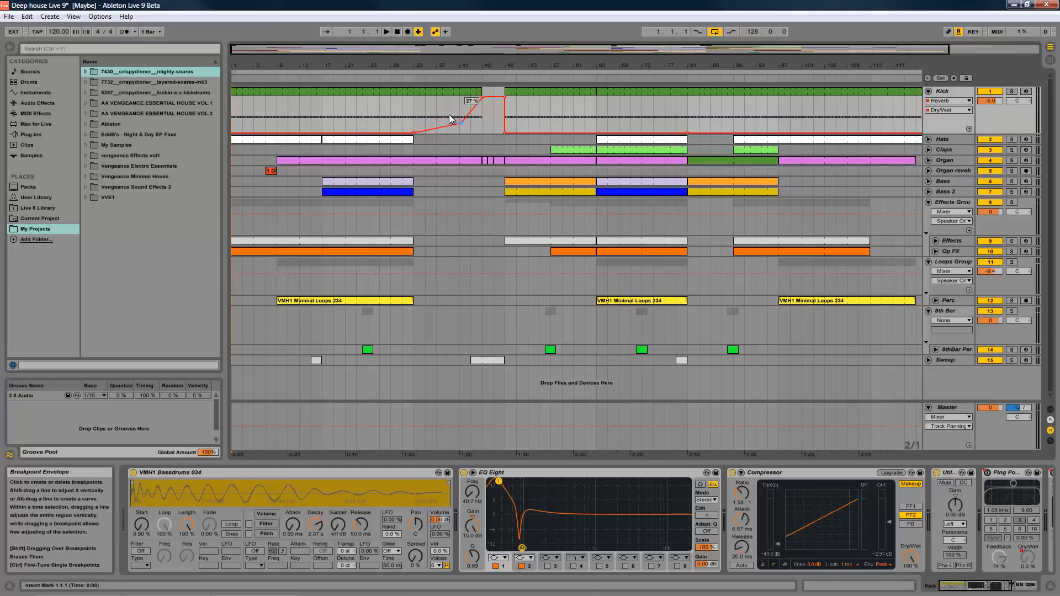
click(449, 113)
drag(455, 114, 466, 111)
click(468, 112)
click(435, 113)
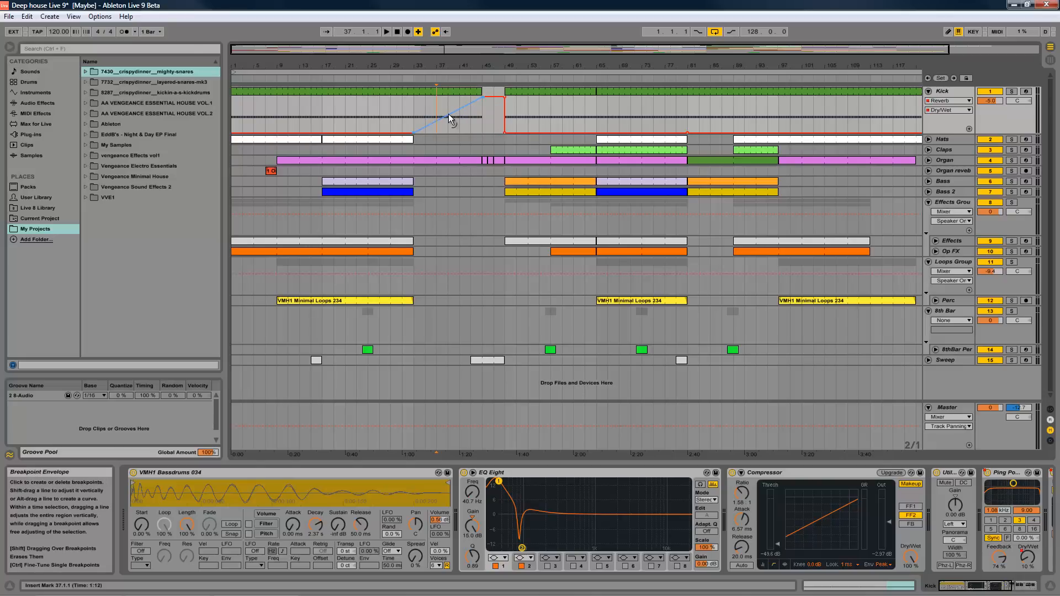
drag(449, 115, 449, 114)
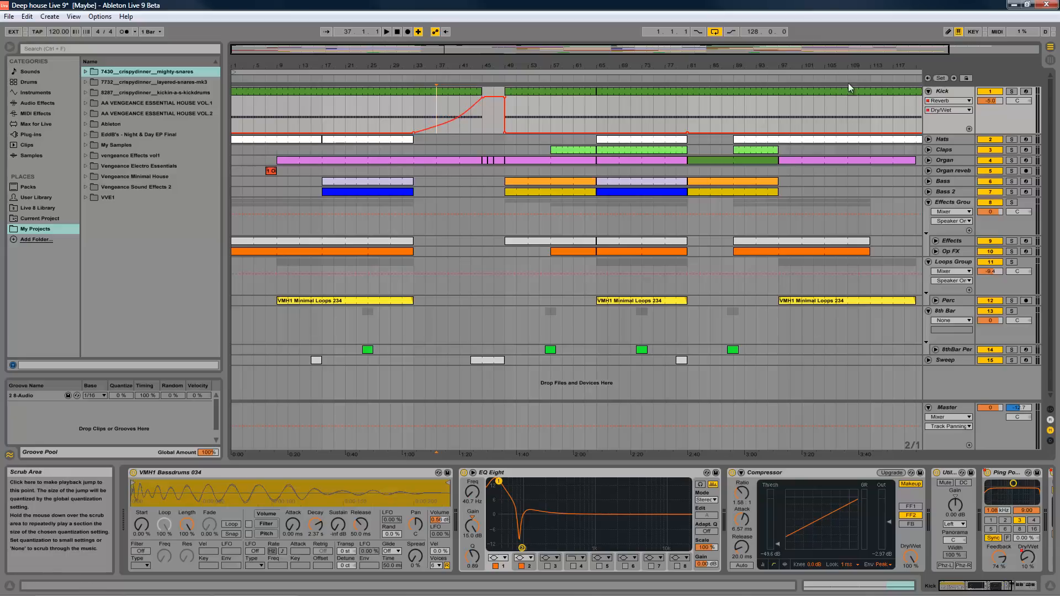
click(413, 72)
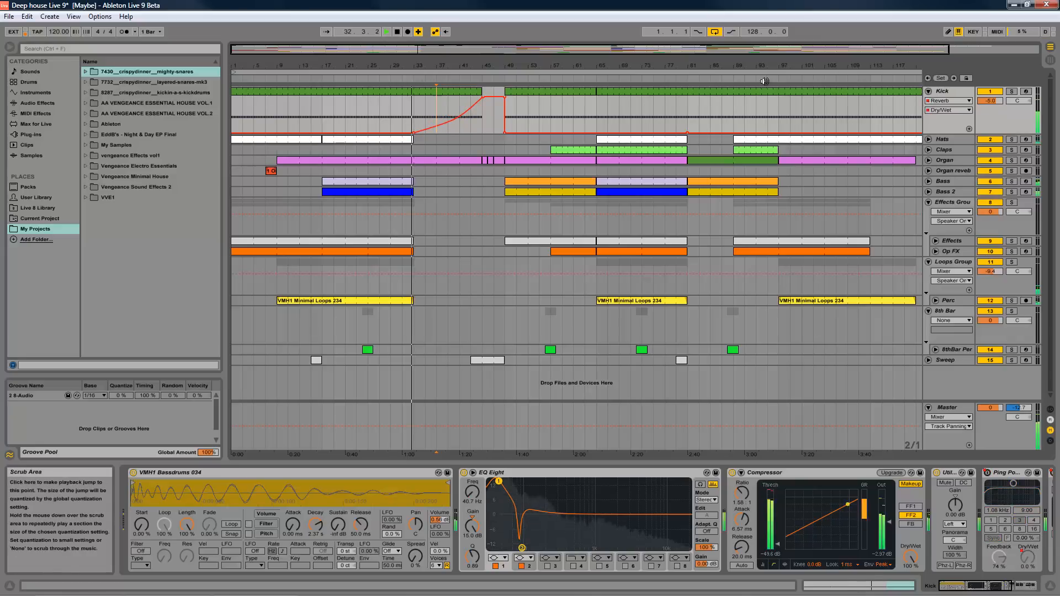
double_click(397, 32)
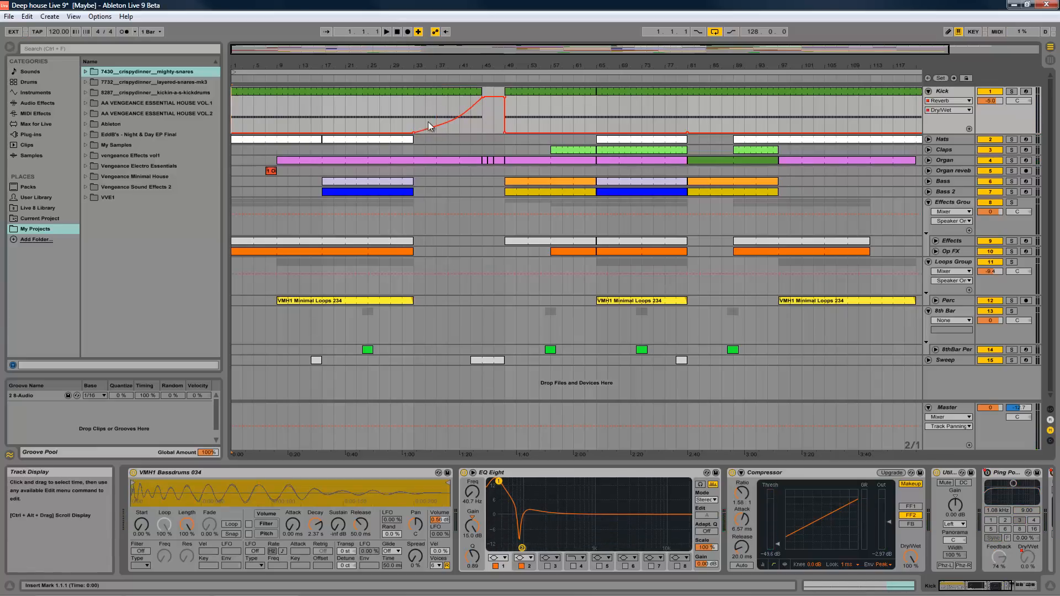
- Fold the unfolded Kick, Effects Group, Loops Group and 8th Bar tracks in the arrangement
click(929, 91)
click(929, 164)
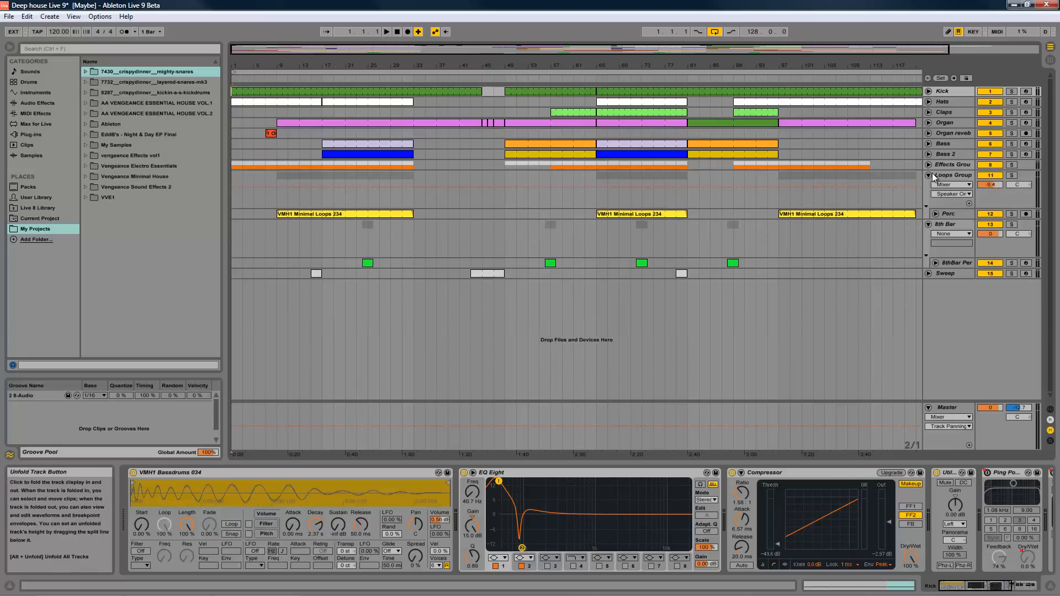
click(929, 175)
click(929, 186)
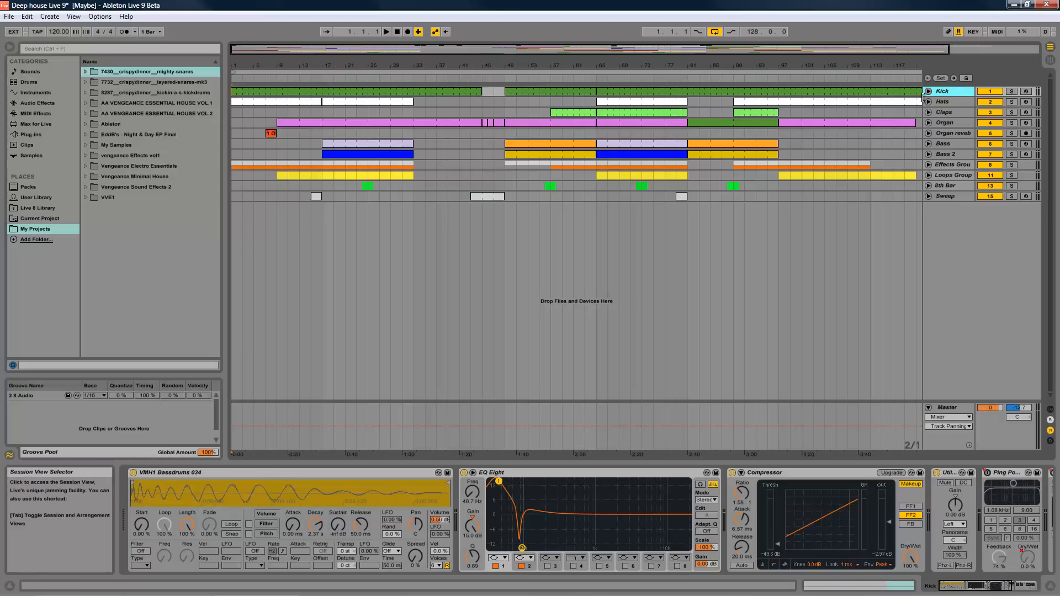
- Switch to Session View and open the Organ track's clip in an enlarged note editor
click(1051, 61)
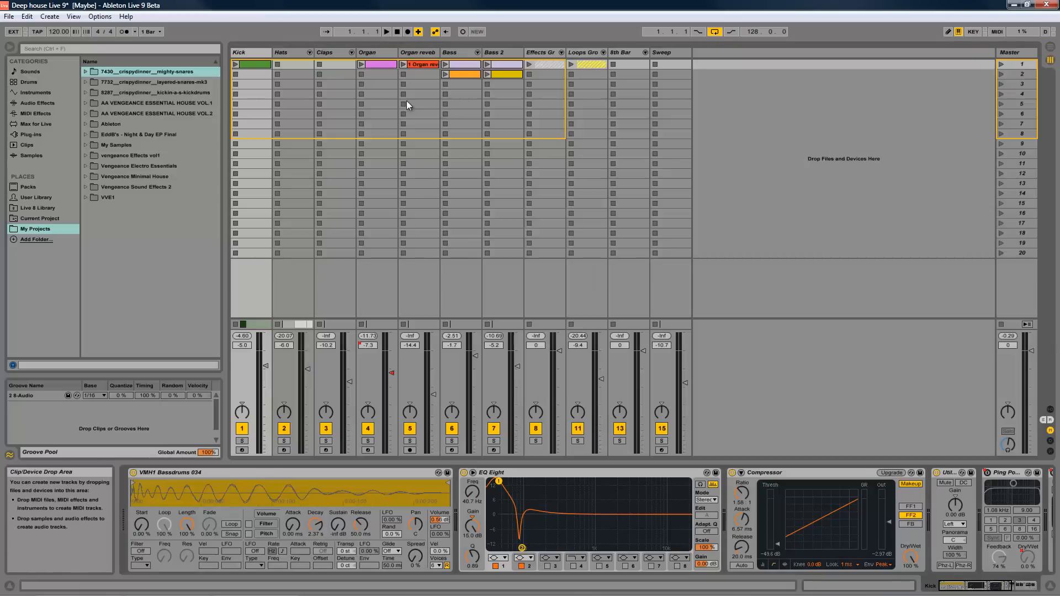
double_click(383, 65)
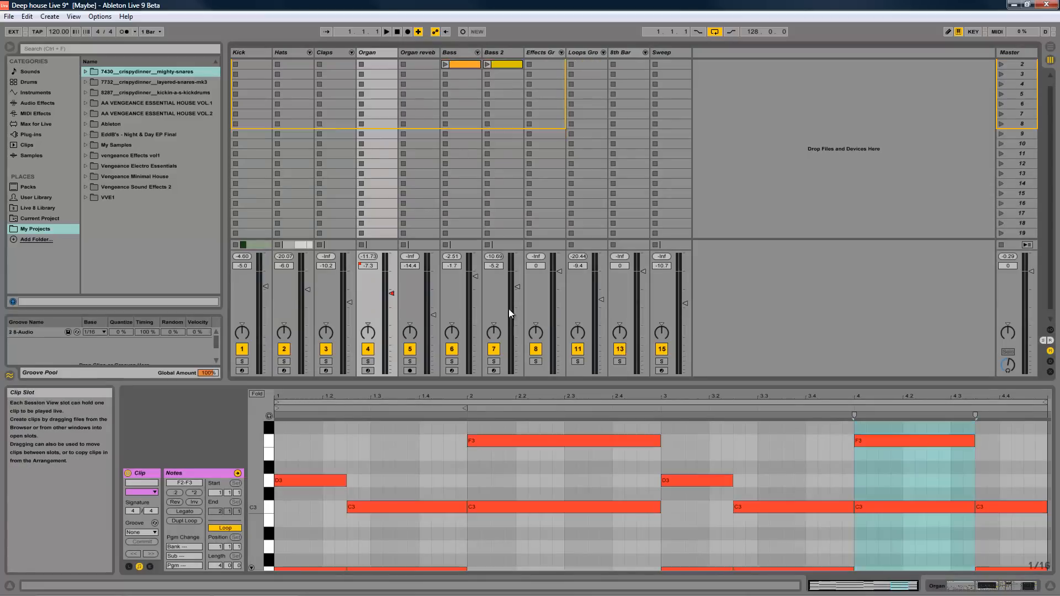
drag(560, 381, 559, 202)
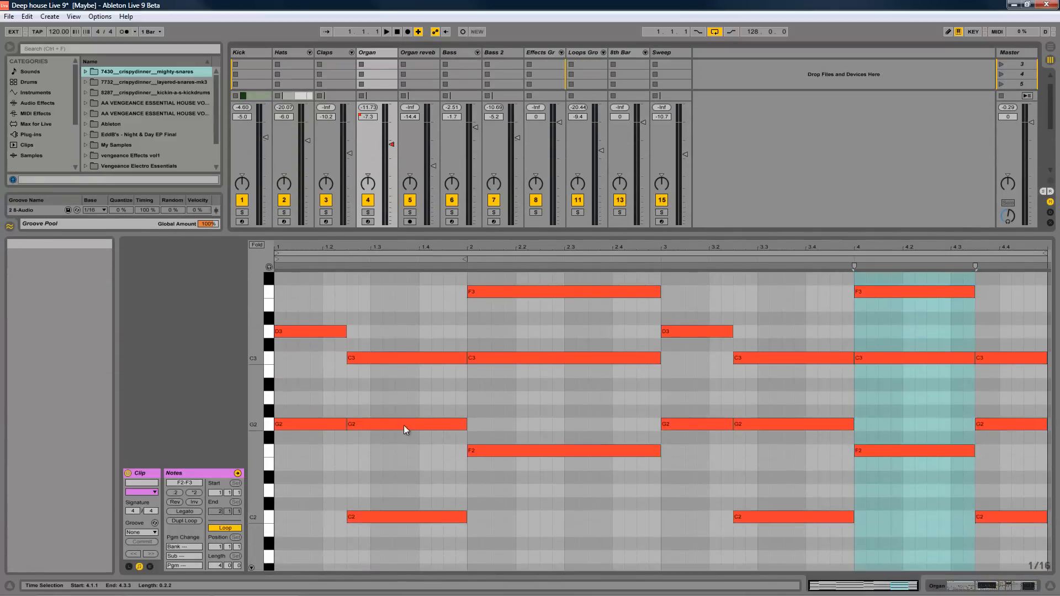
- Show the Organ clip's envelopes and choose the Mixer's Track Volume envelope
click(150, 568)
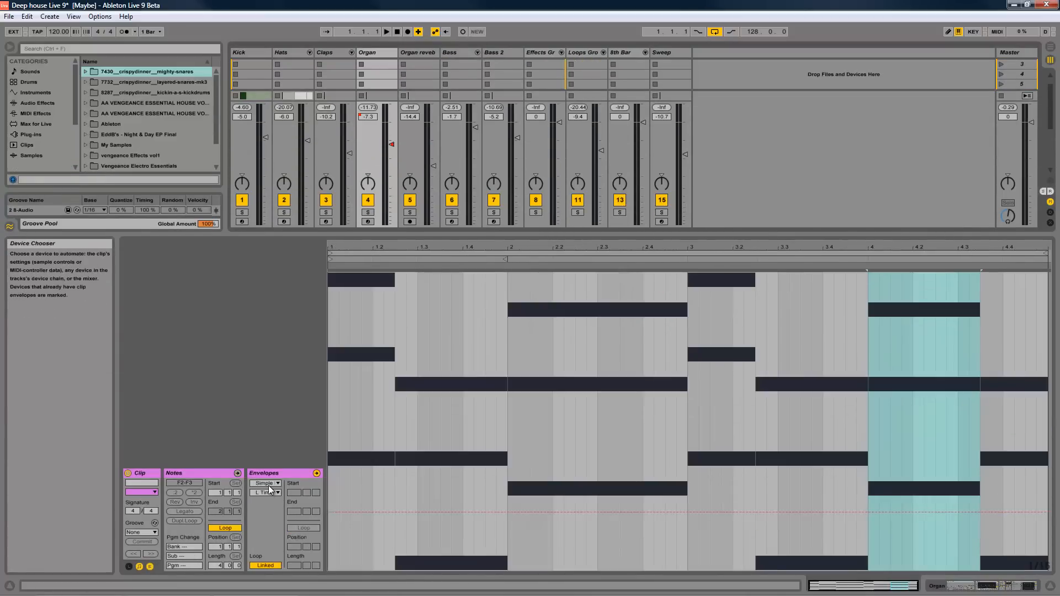
click(269, 484)
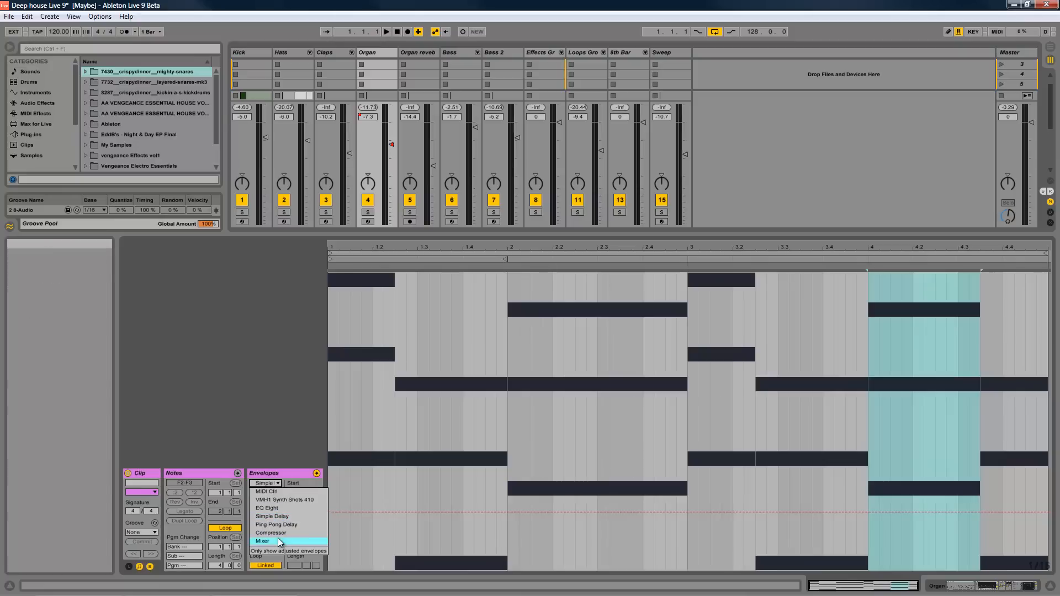
click(279, 538)
click(266, 493)
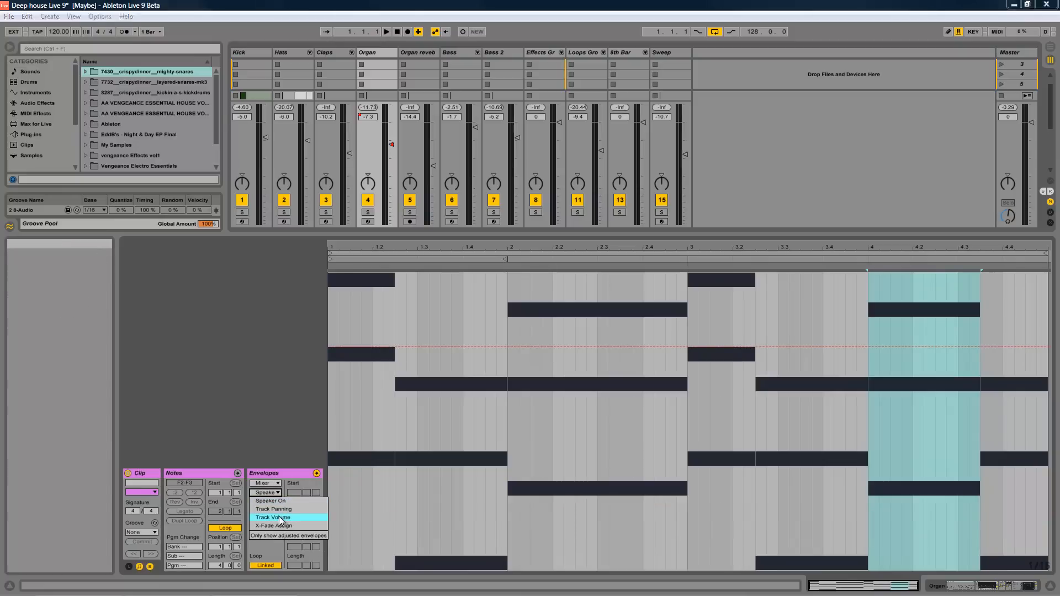
click(280, 517)
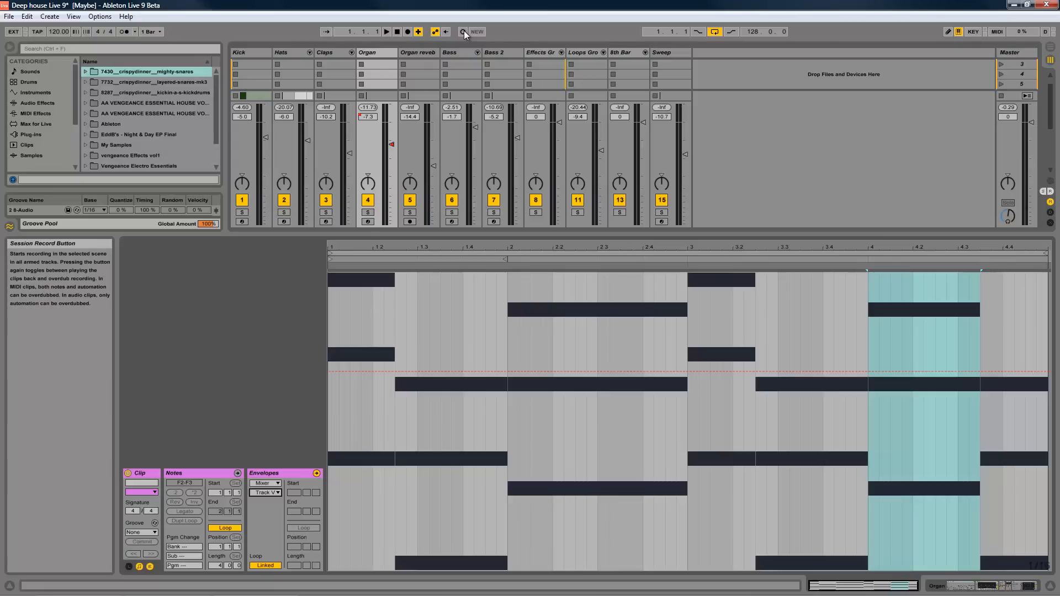
- Display the Organ track's device chain and select the EQ Eight frequency control
click(367, 221)
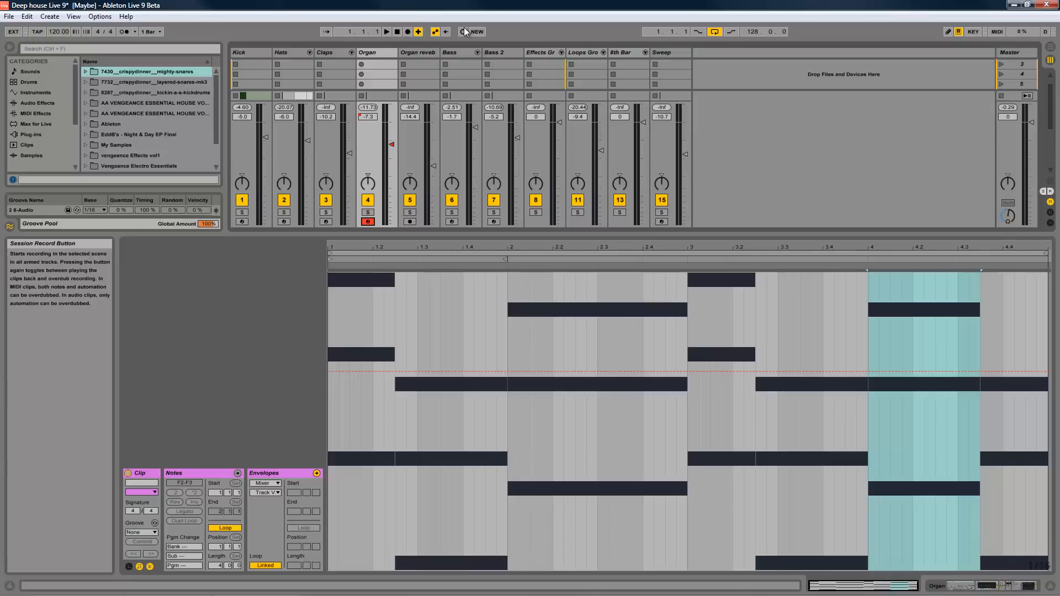
double_click(371, 52)
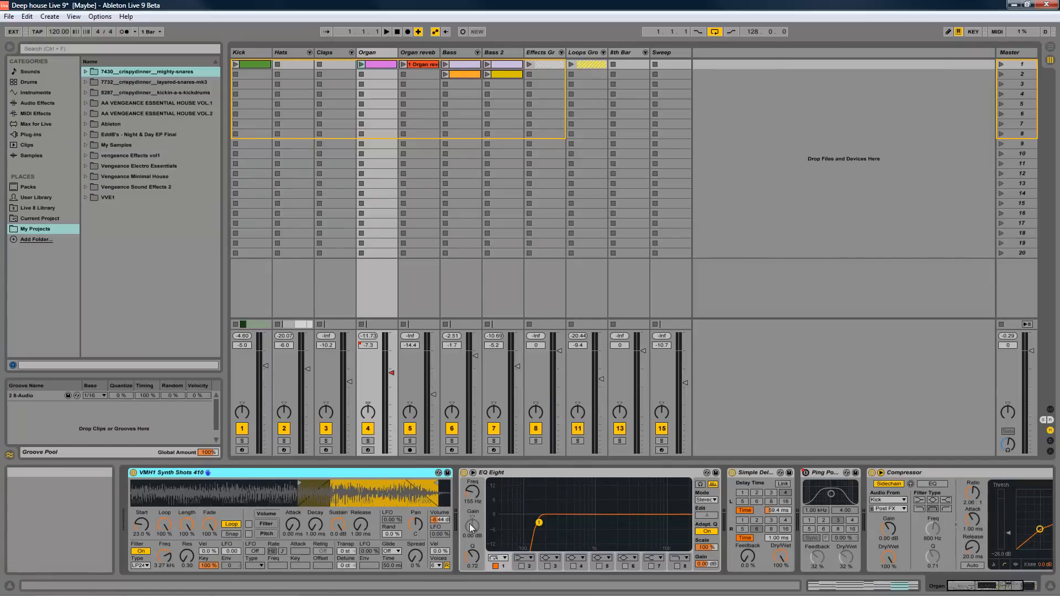
click(474, 492)
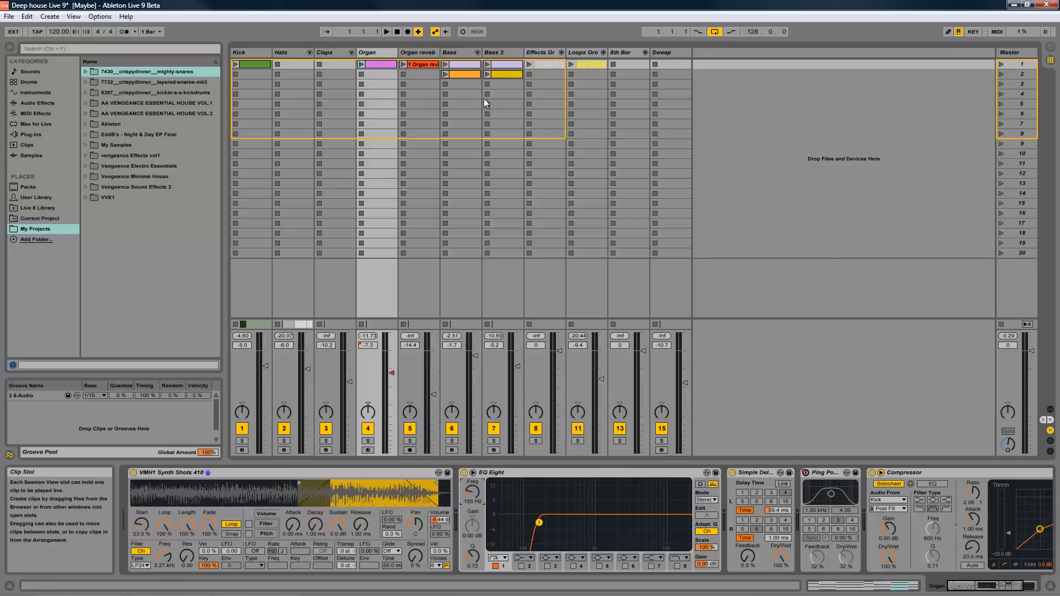
- Launch the Organ clip in Session View, stop playback, and stop all clips
click(362, 65)
click(397, 31)
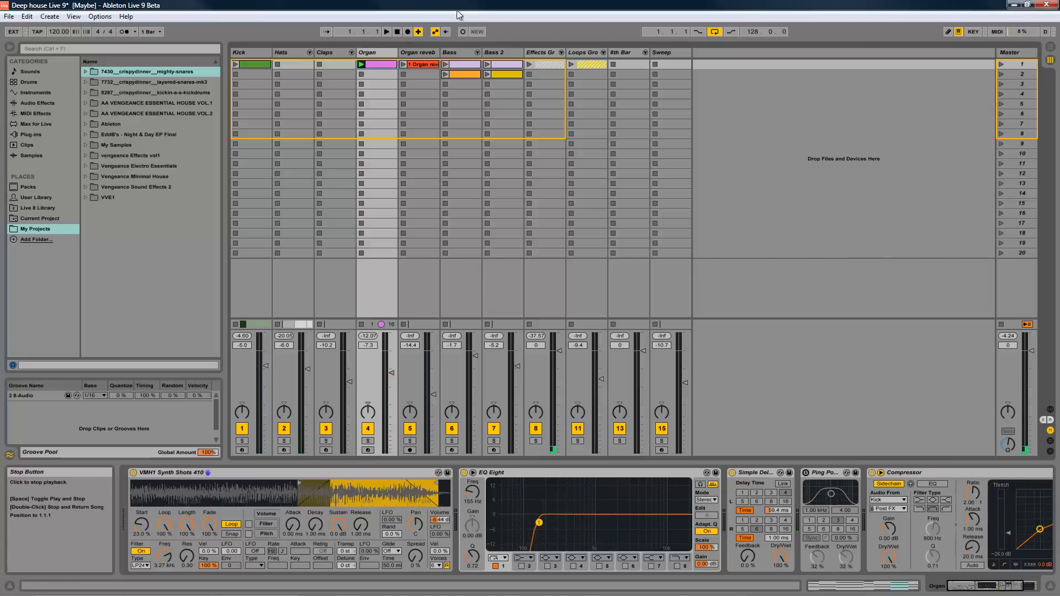
key(space)
click(399, 34)
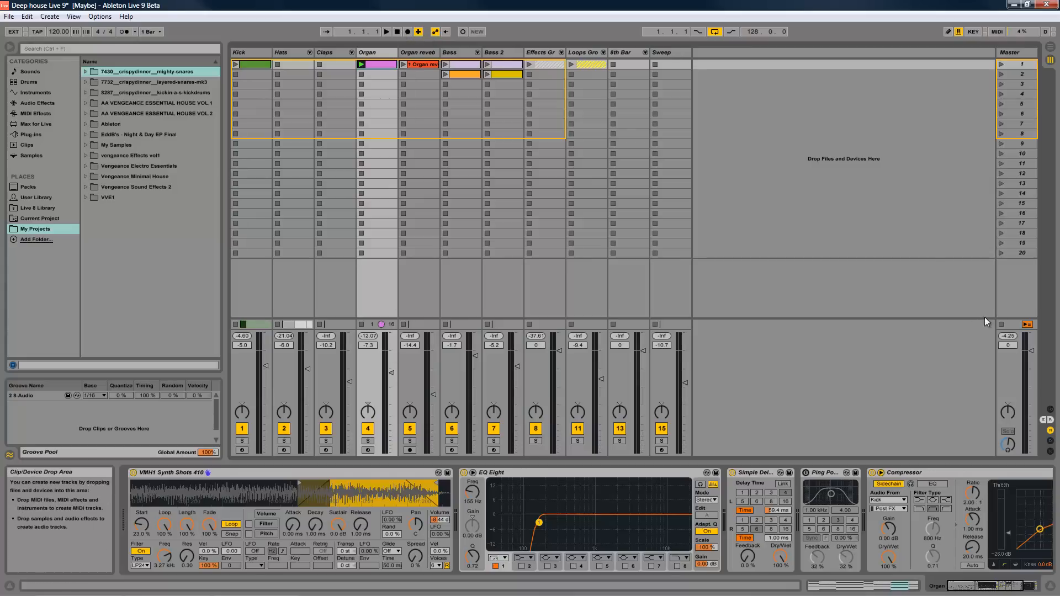
click(1002, 324)
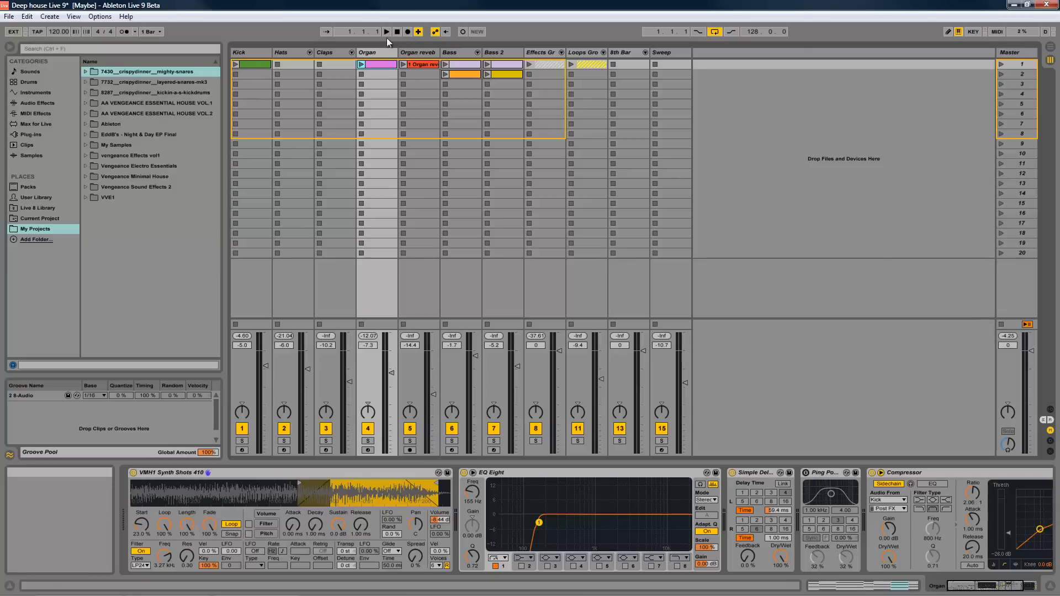
- Return to Arrangement View and zoom out to fit the whole arrangement
click(1051, 50)
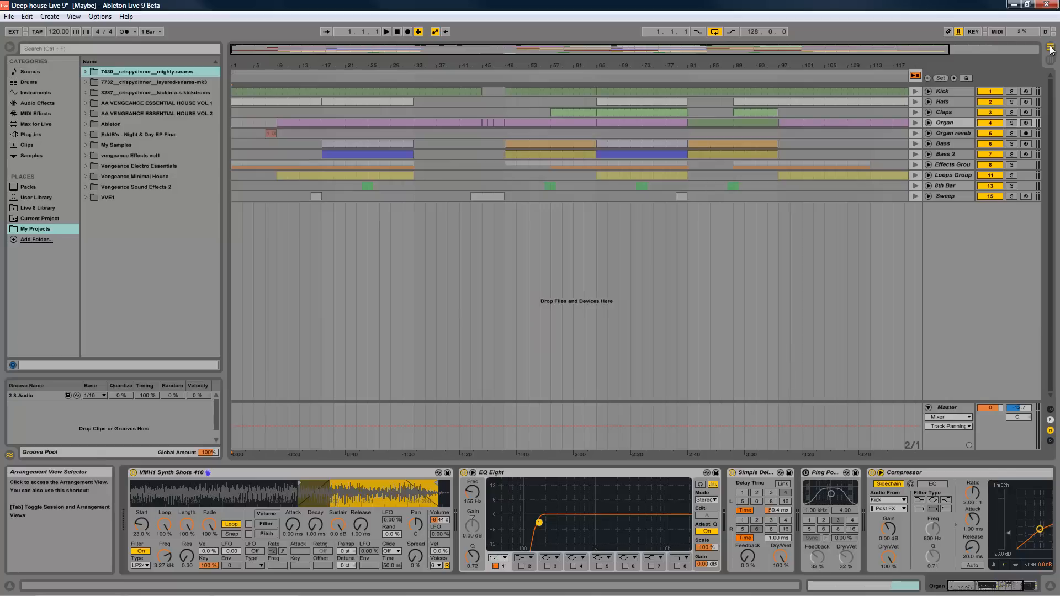
double_click(675, 48)
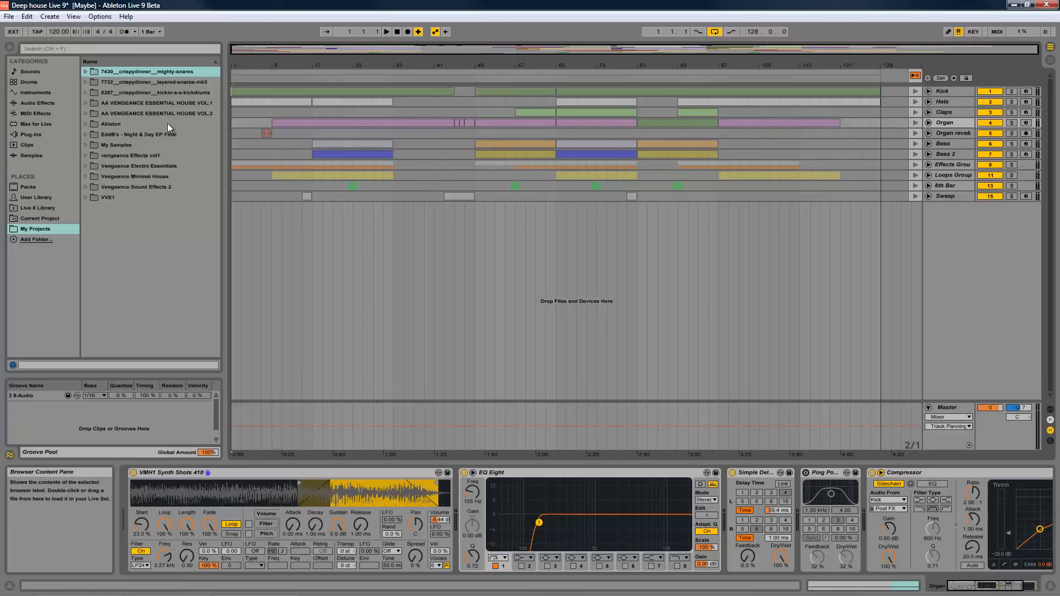
- Save the current set and open the recent set JAzz Live 9.als
click(9, 16)
click(38, 115)
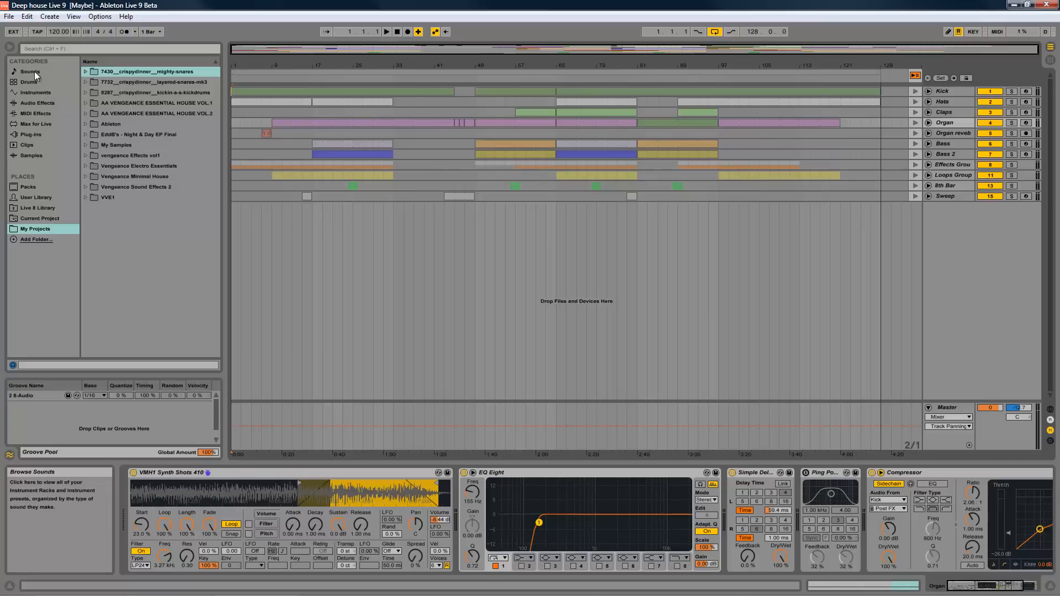
click(10, 17)
mouse_move(25, 54)
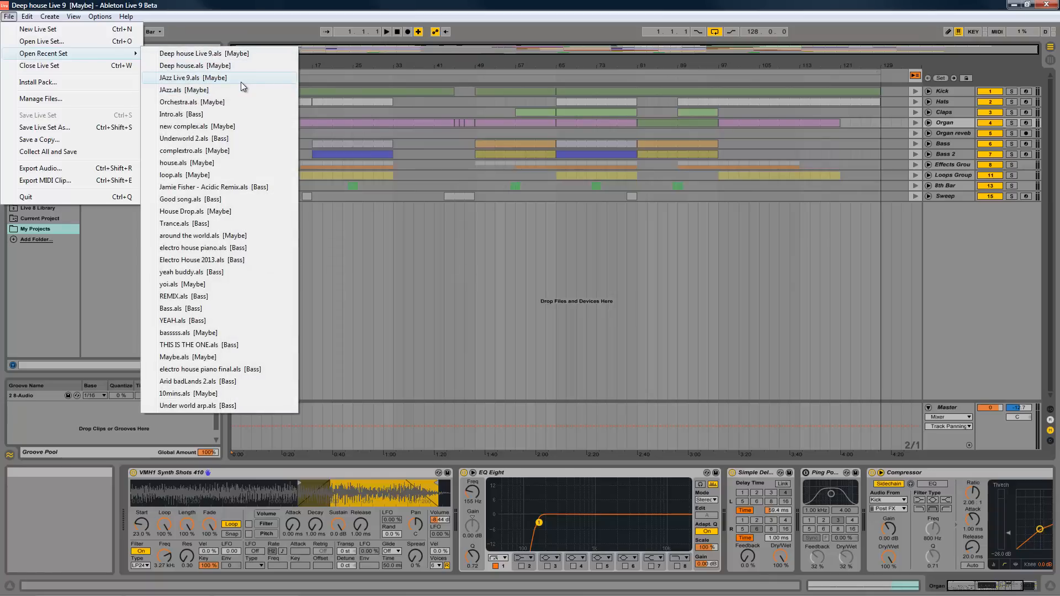
click(238, 67)
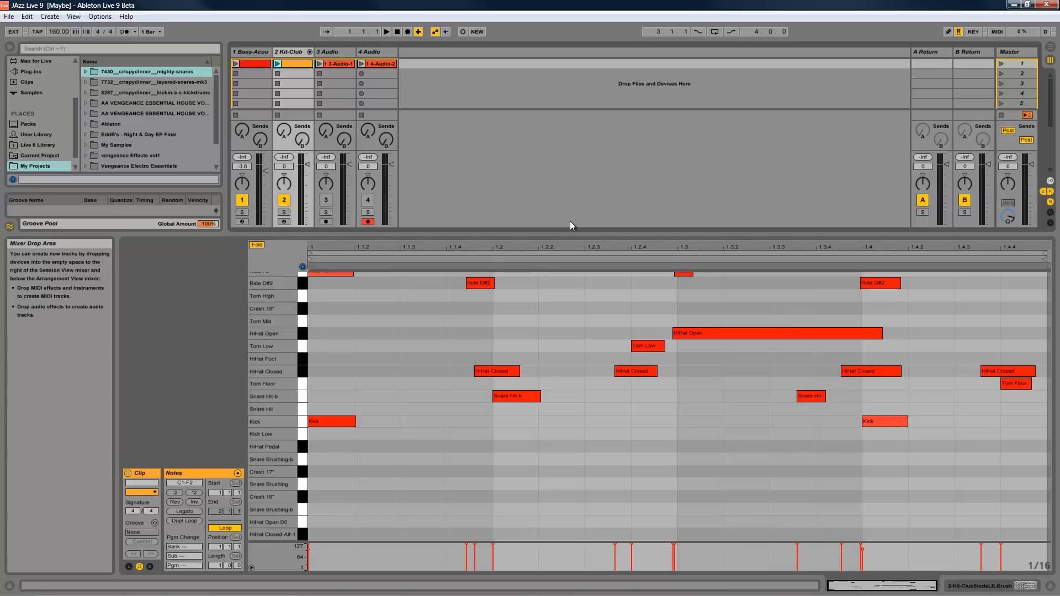
- Inspect the notes of the Bass and Kit-Club clips, audition both clips, and stop playback back at the song start
click(260, 47)
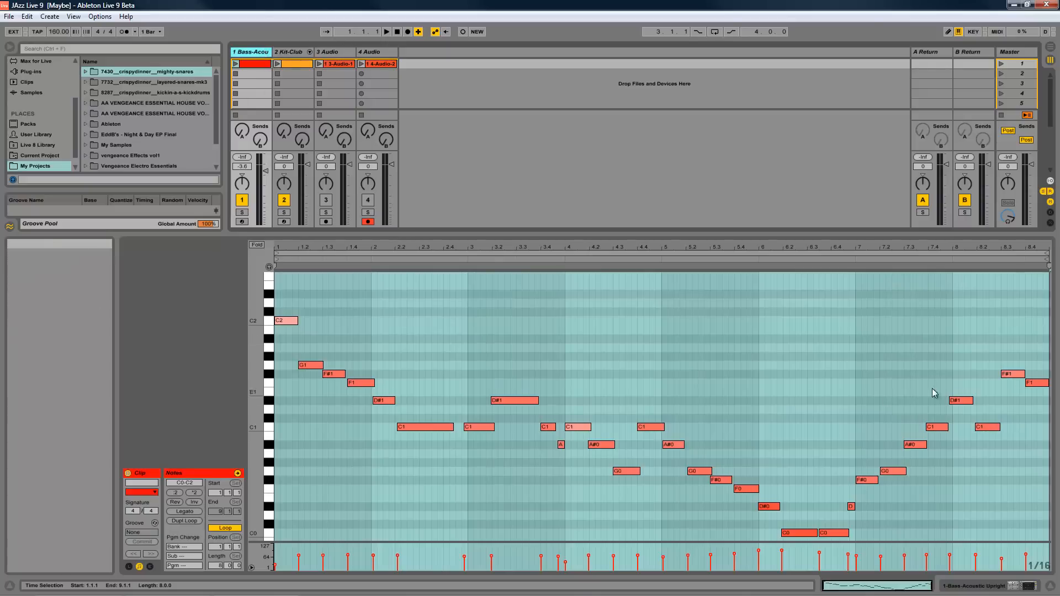
click(286, 50)
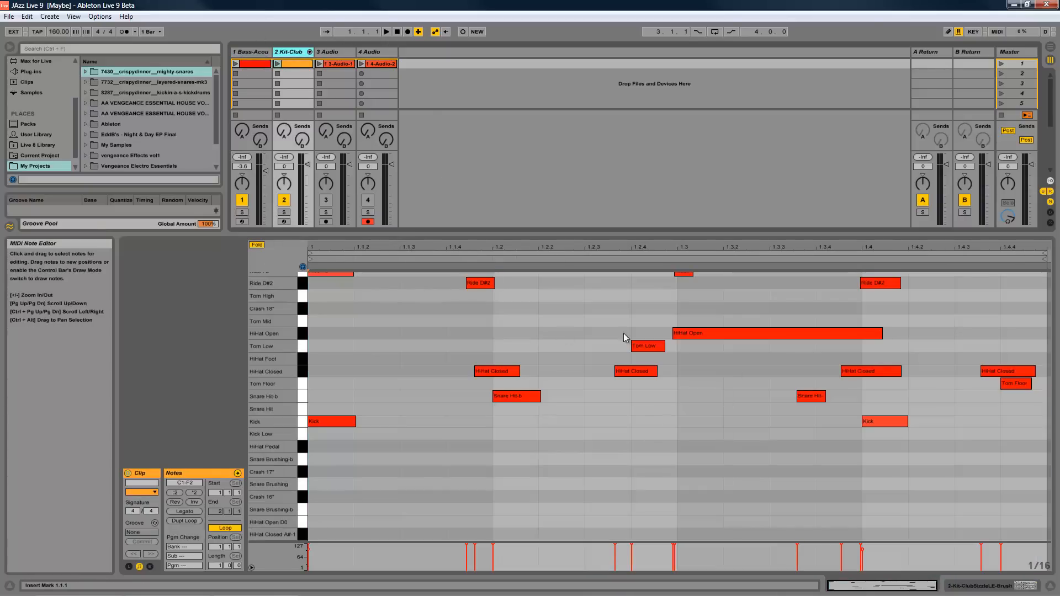
click(236, 65)
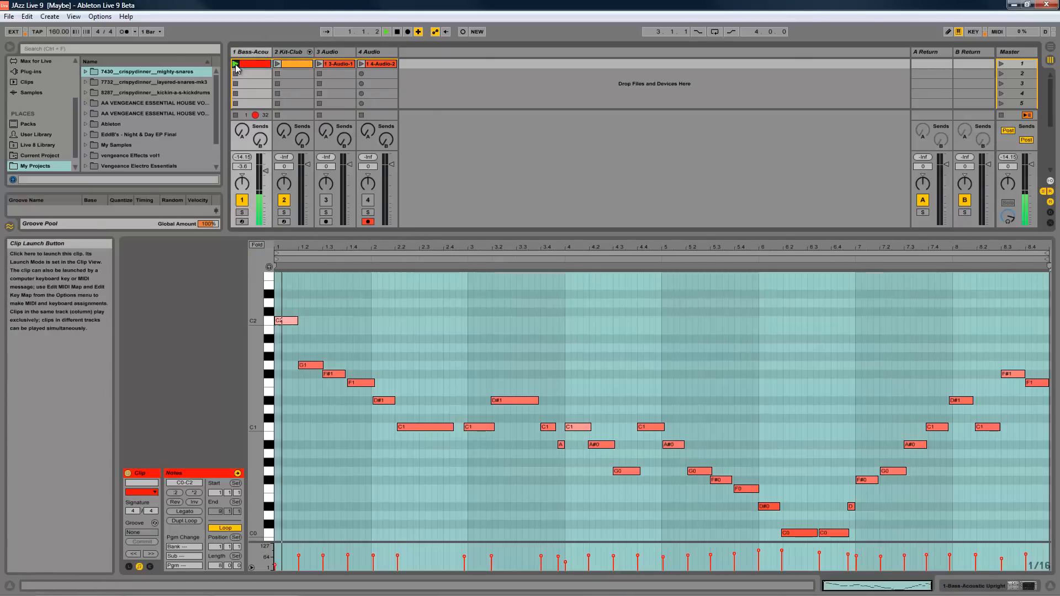
click(398, 33)
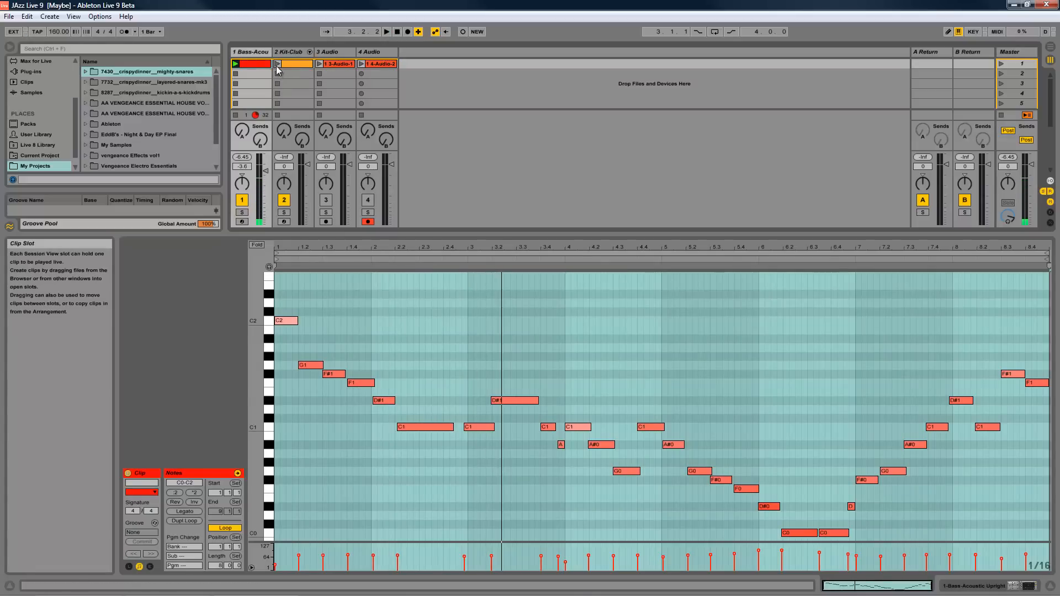
click(278, 65)
double_click(396, 32)
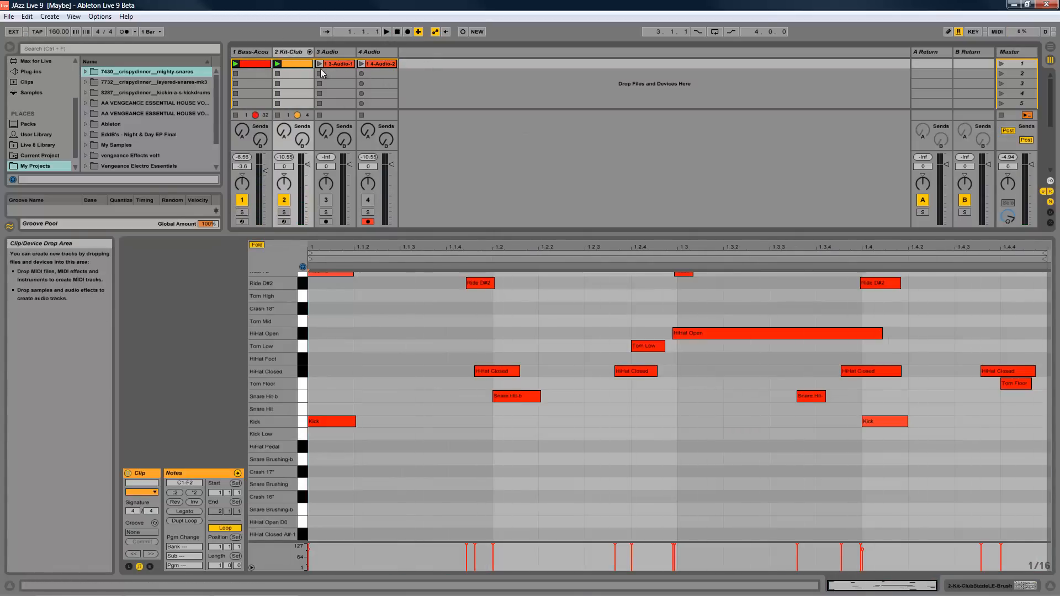
- Deactivate the Kit-Club and Bass tracks and activate audio tracks 3 and 4
click(284, 200)
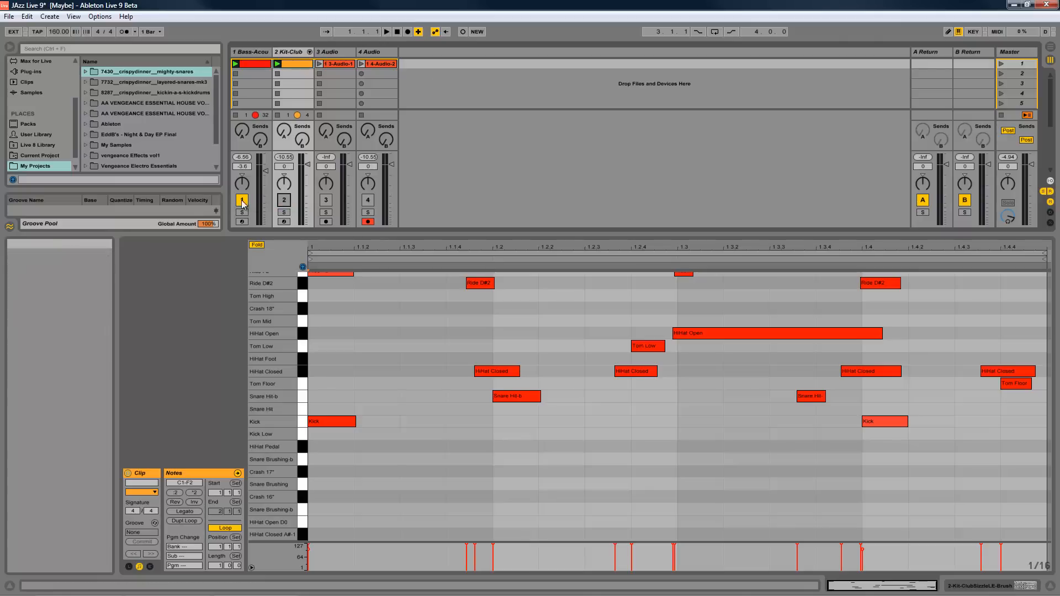
click(242, 200)
click(326, 200)
click(368, 201)
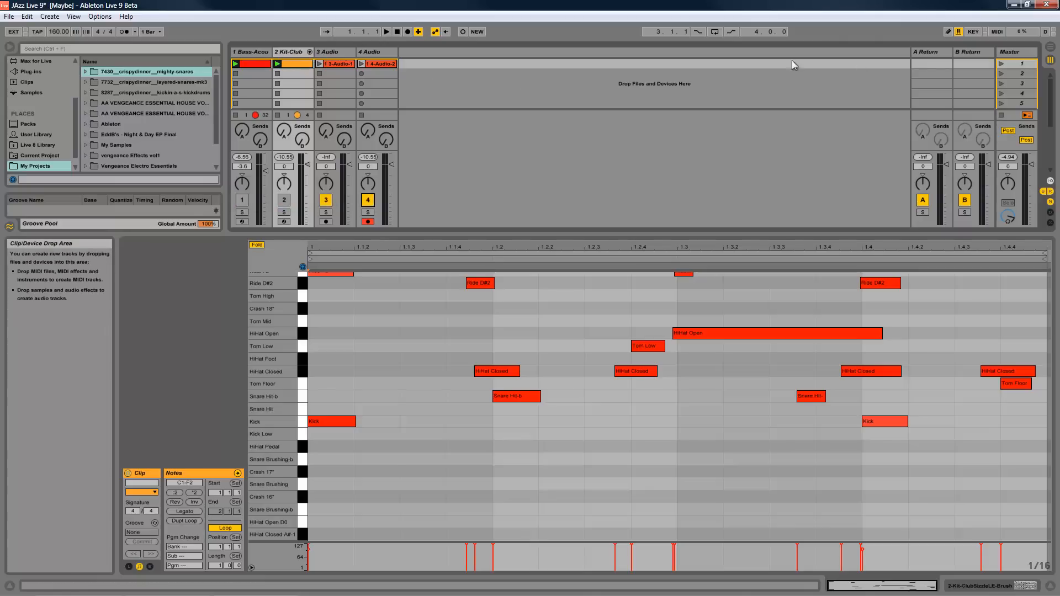
- Audition the recorded audio clips on tracks 3 and 4, ending with playback reset to the song start
click(319, 64)
click(363, 64)
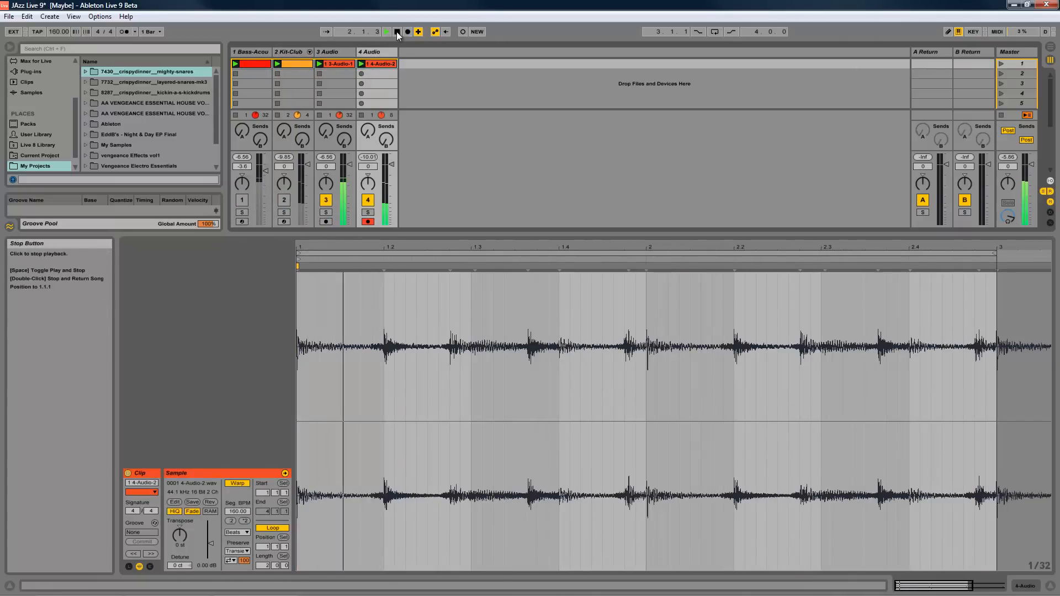
double_click(398, 32)
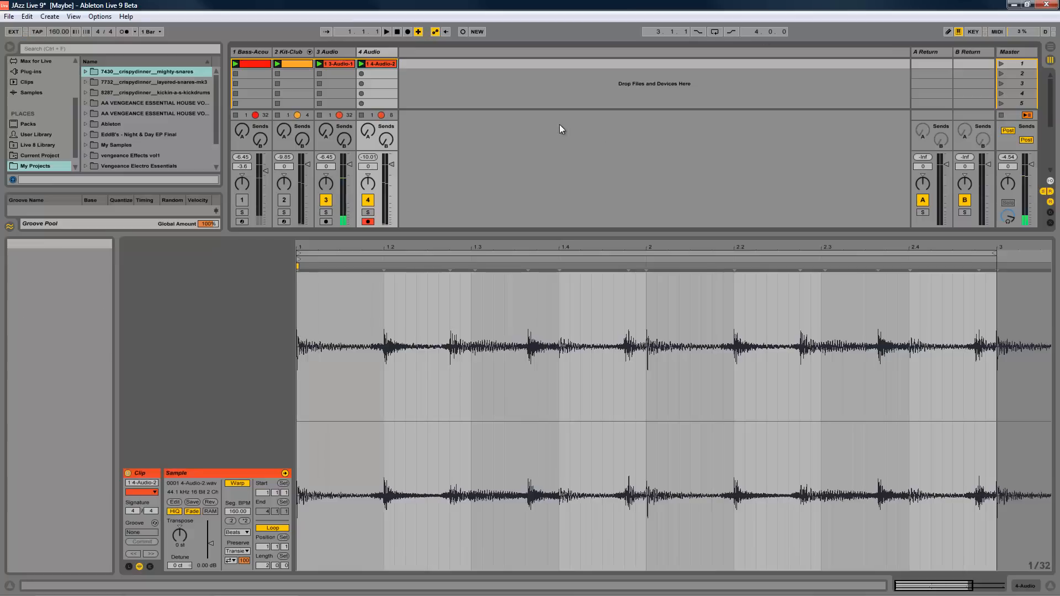
- Convert the melody of track 3's recorded bass audio clip to a new MIDI track
click(345, 63)
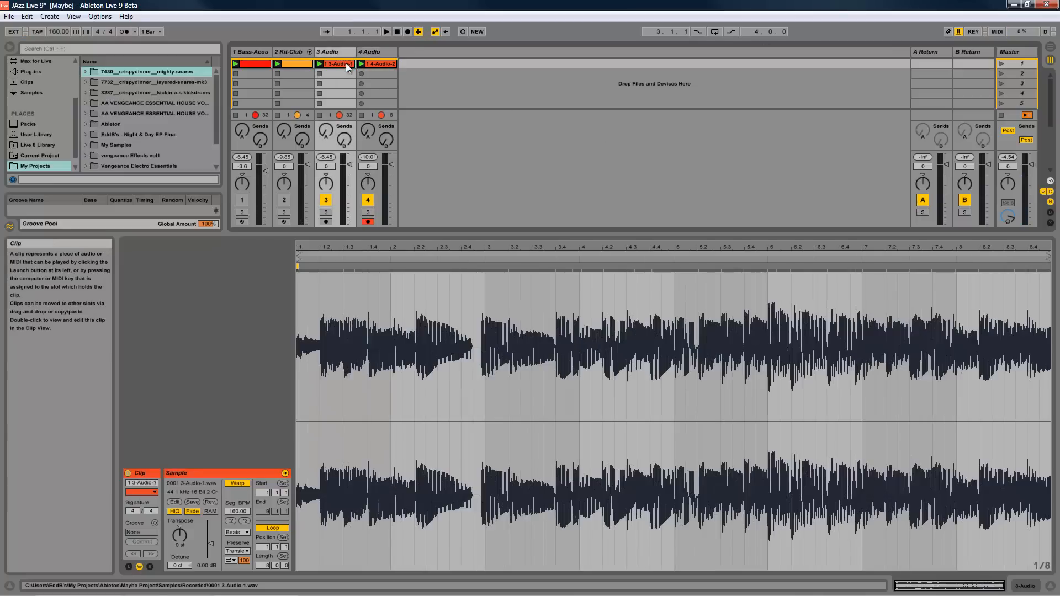
right_click(346, 64)
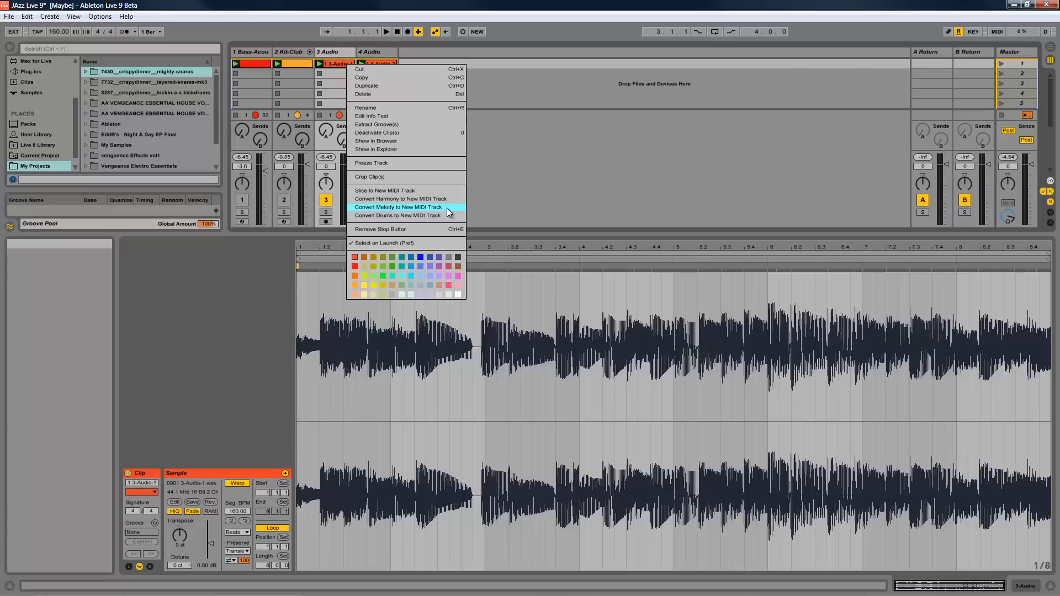
click(439, 208)
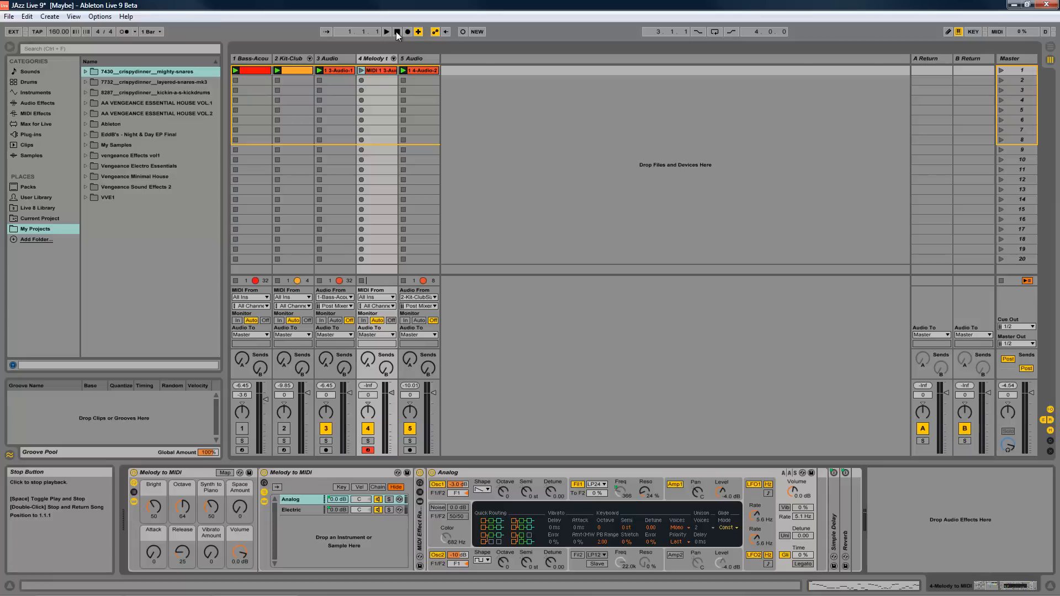
- Compare the waveforms of the recorded audio clips on tracks 3 and 5
click(423, 80)
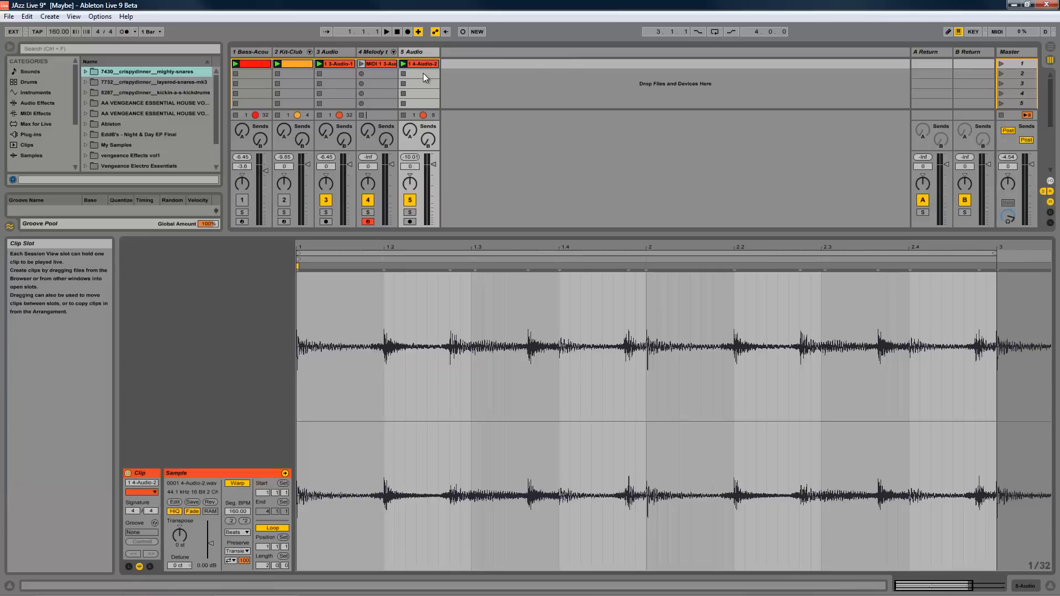
click(341, 64)
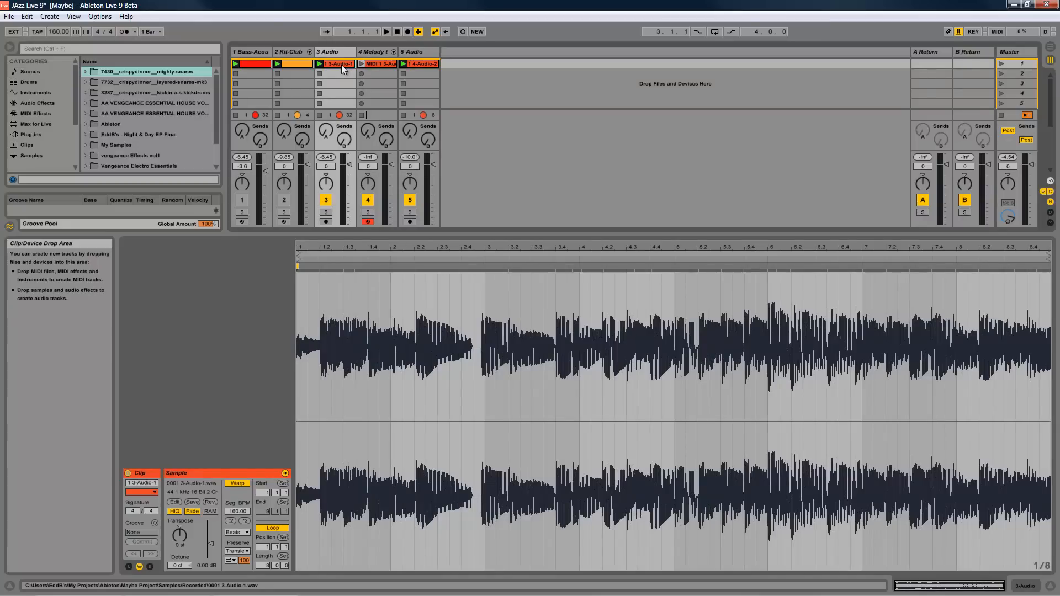
click(415, 64)
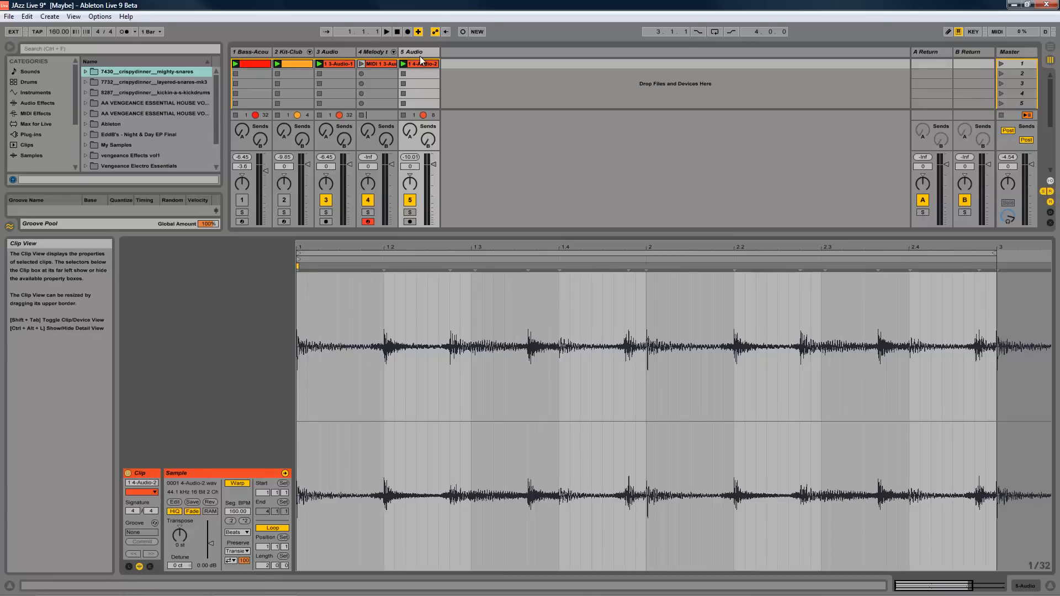
click(328, 63)
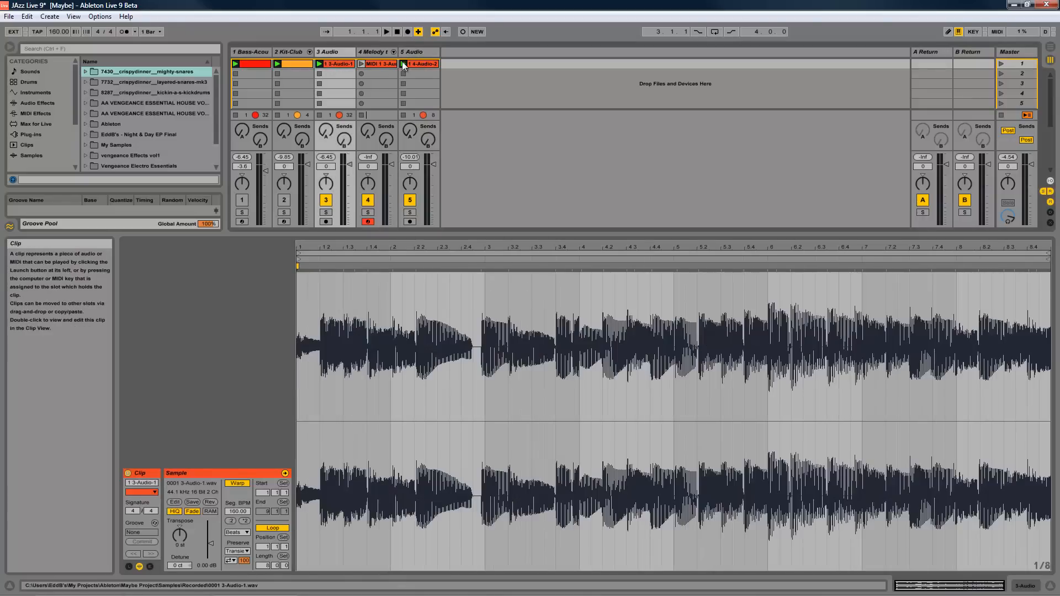
click(414, 64)
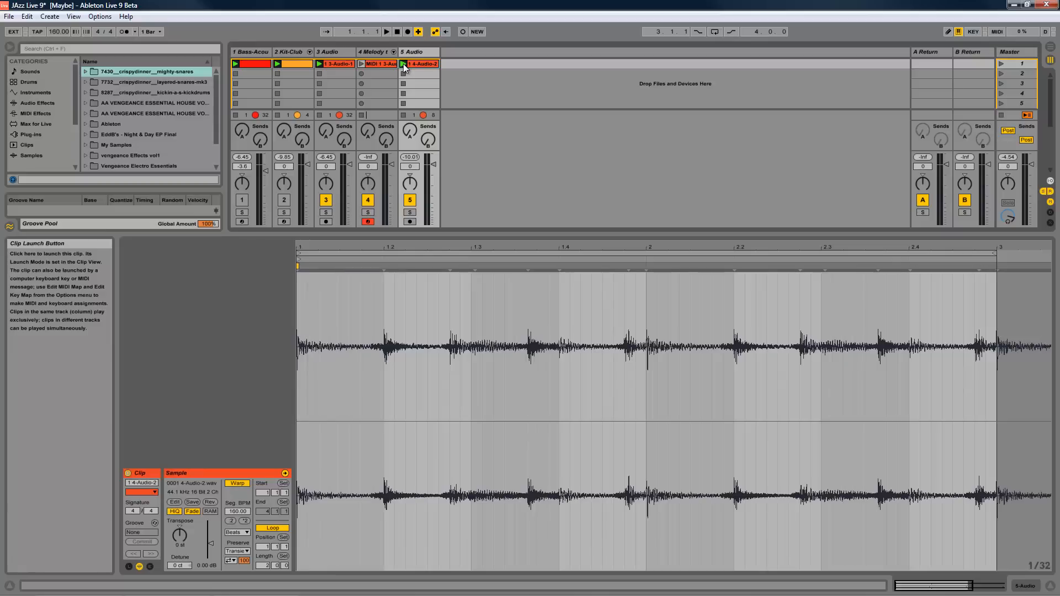
click(417, 55)
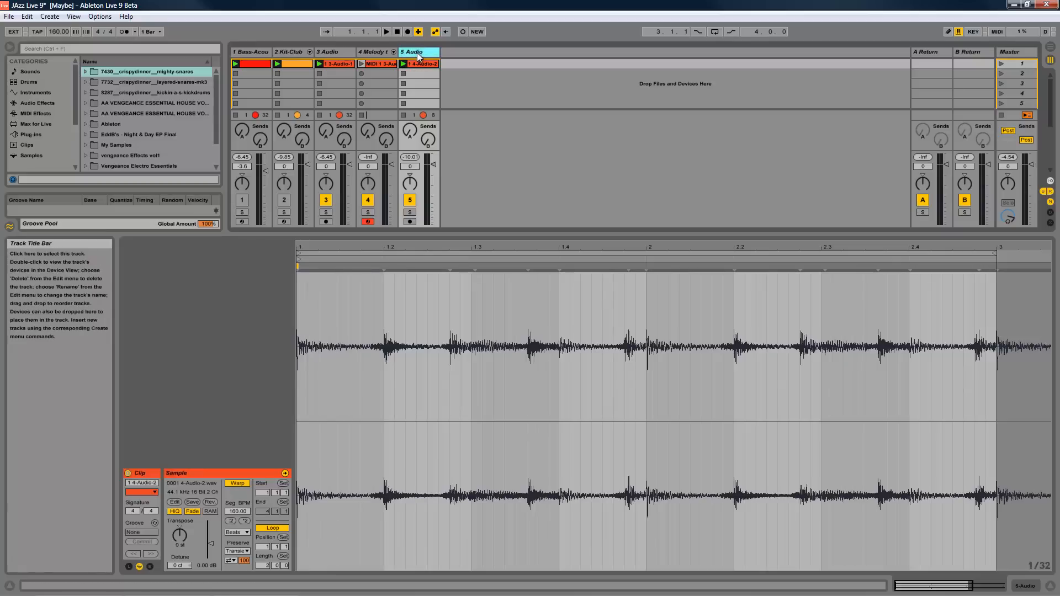
- Compare the converted melody clip's notes with the original Bass clip and display the Melody track's device chain
click(360, 65)
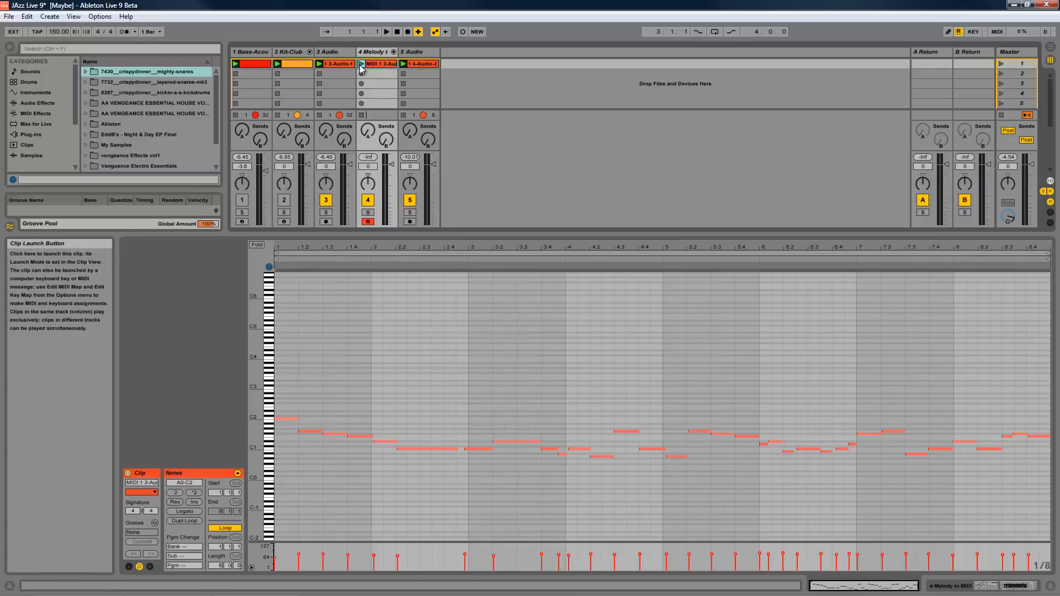
double_click(379, 65)
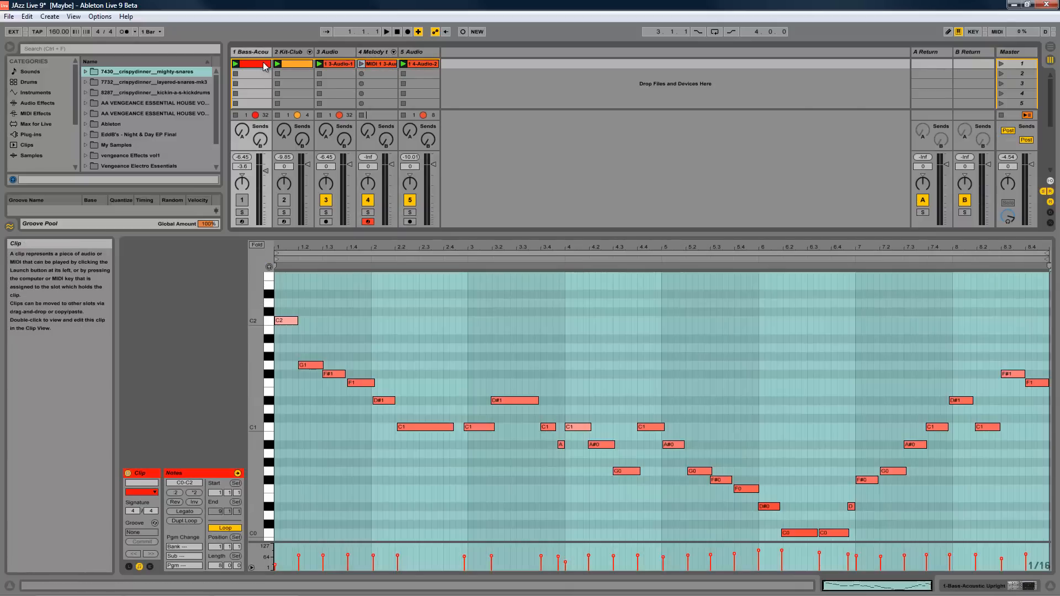
click(379, 65)
double_click(373, 53)
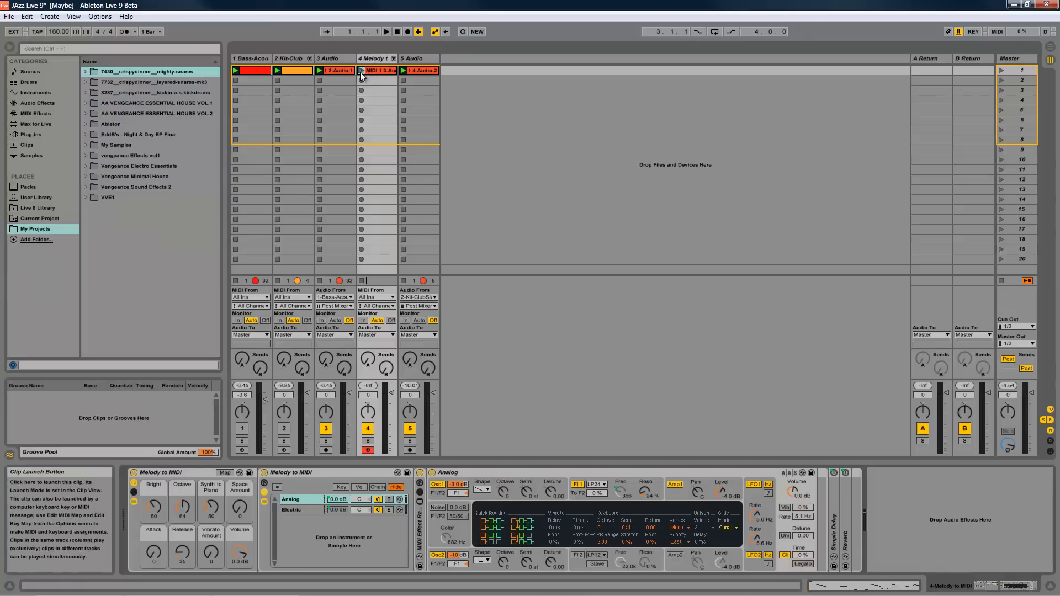
- Mute audio track 3, play the converted melody clip while viewing its notes, and stop playback
click(326, 429)
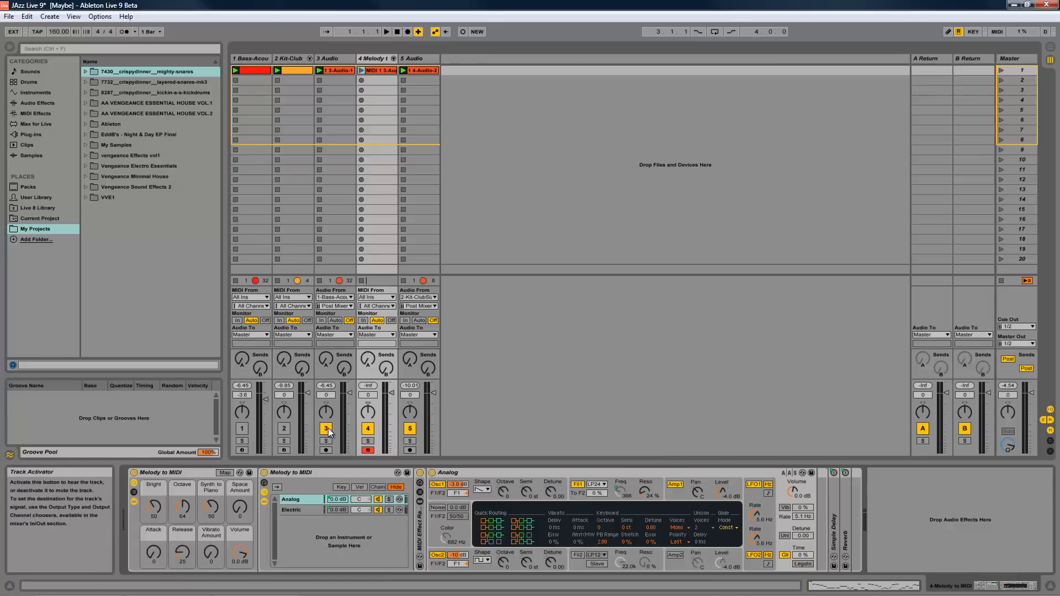
click(361, 70)
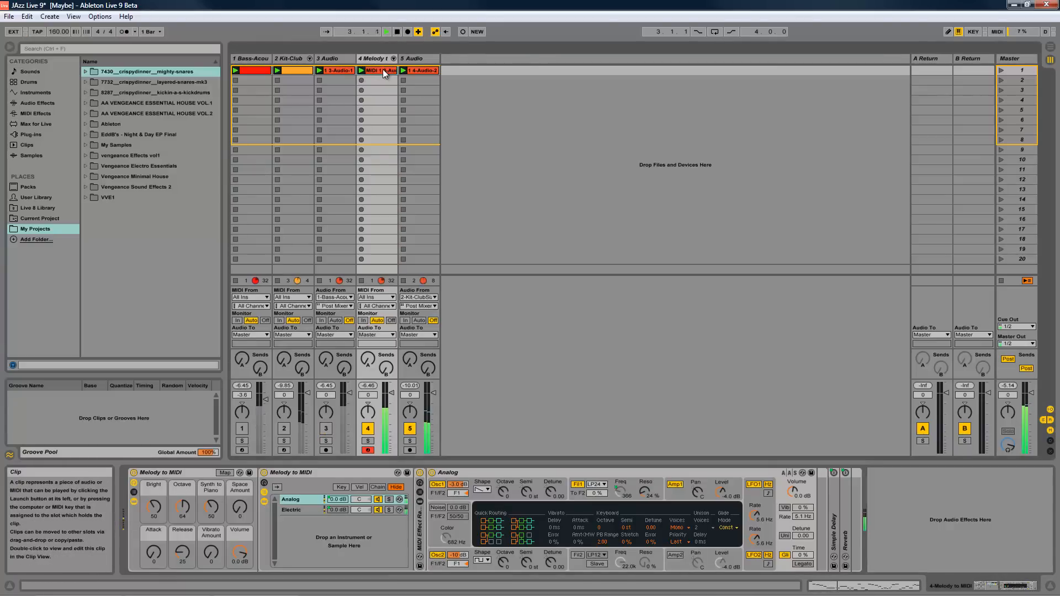
double_click(382, 68)
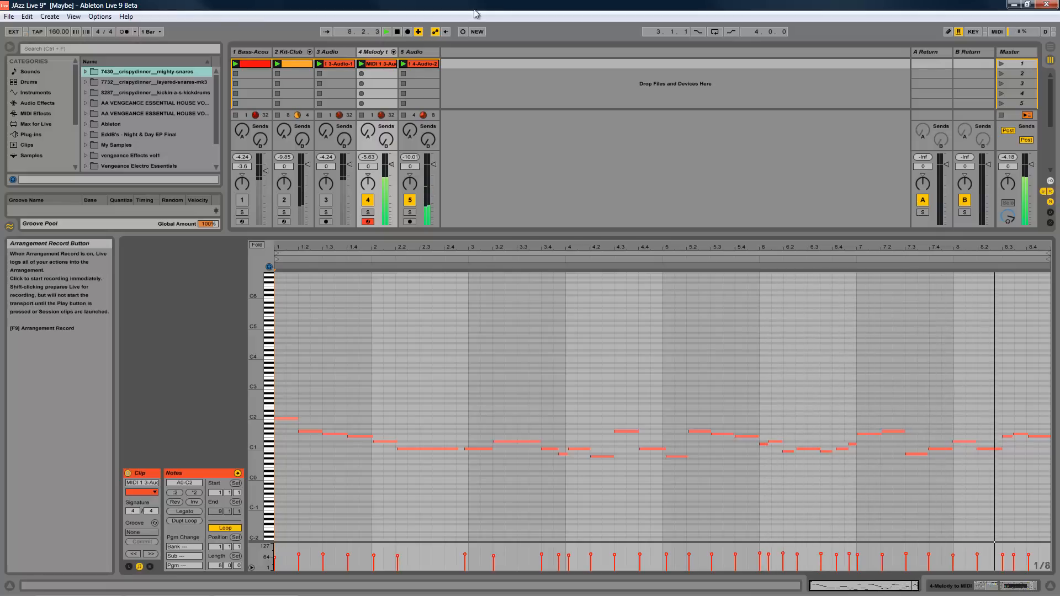
click(397, 32)
click(397, 33)
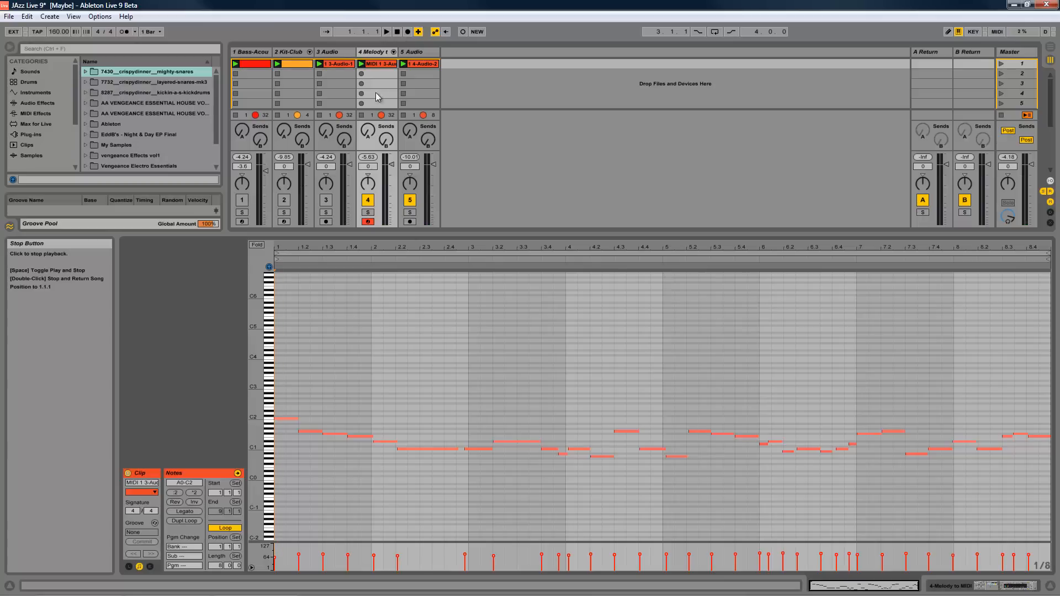
drag(604, 403, 942, 495)
click(942, 496)
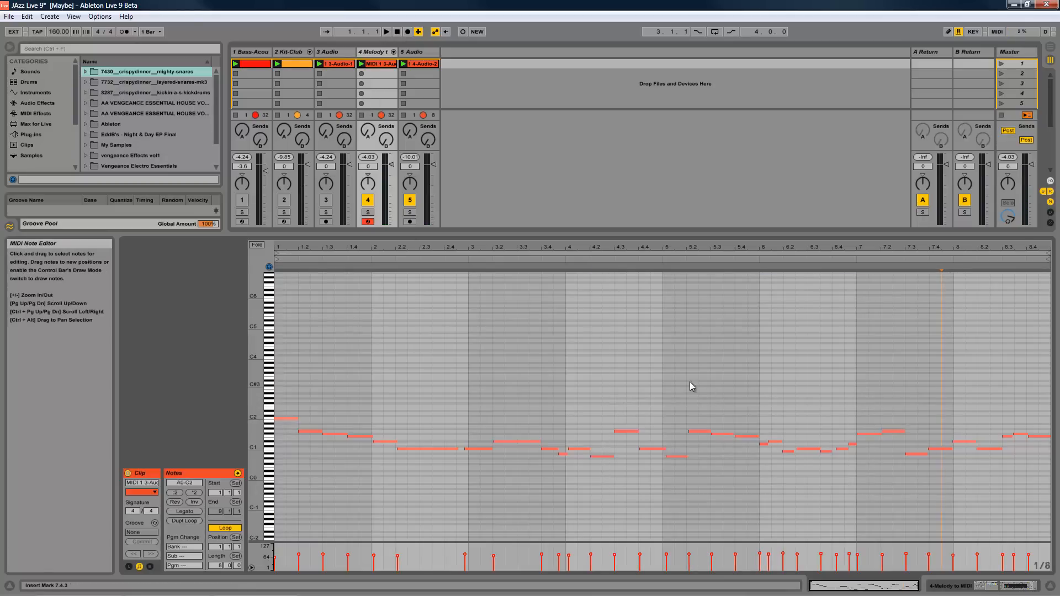
- Show track 3's audio clip, reactivate that track, and deactivate the converted Melody track
click(339, 64)
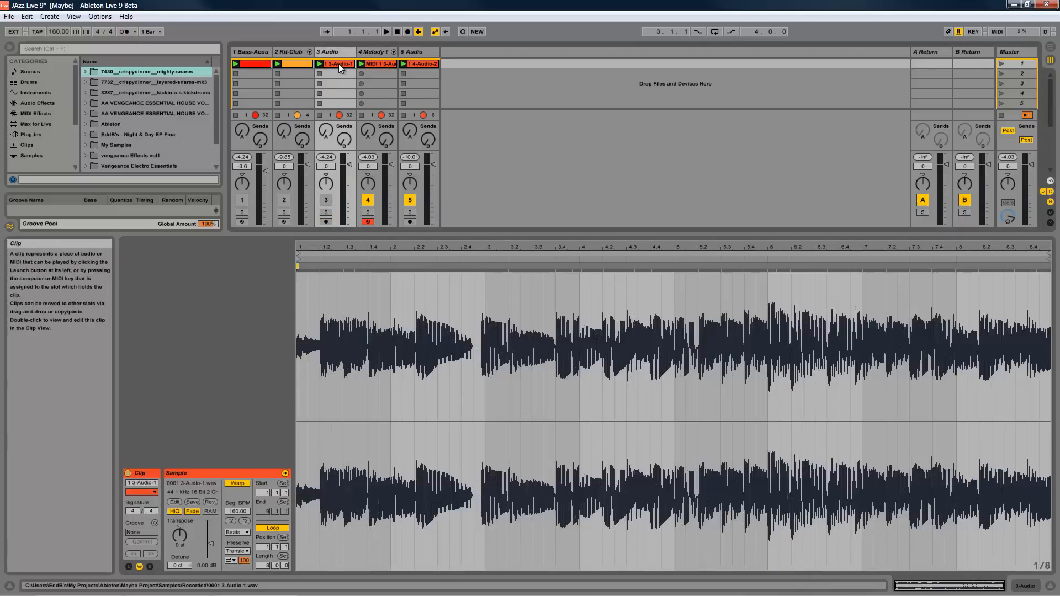
click(326, 200)
click(368, 199)
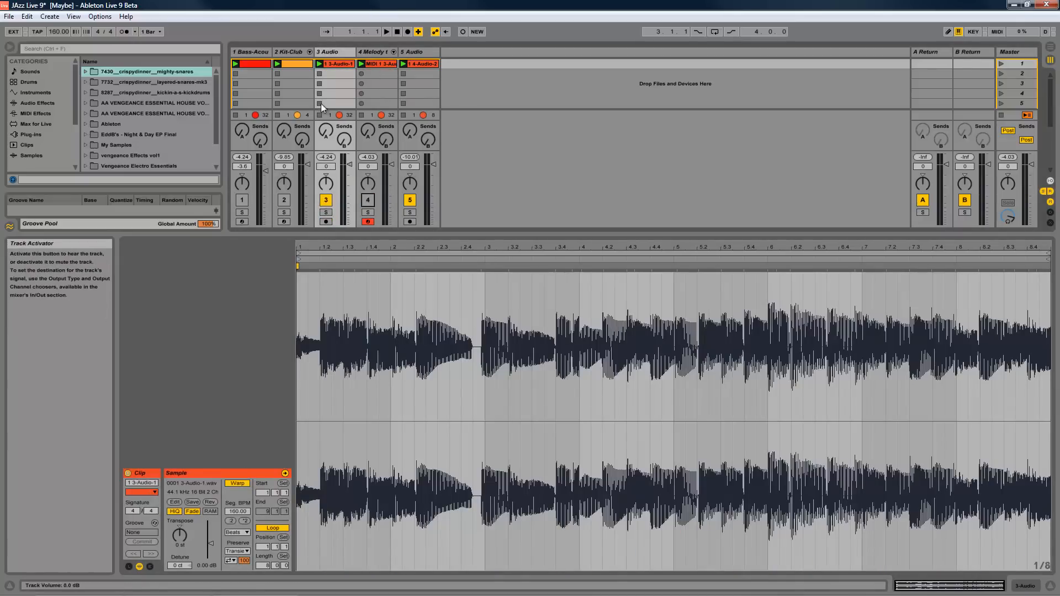
click(334, 55)
- Compare the original Bass clip's notes with the converted melody clip's notes in the MIDI note editor
click(265, 65)
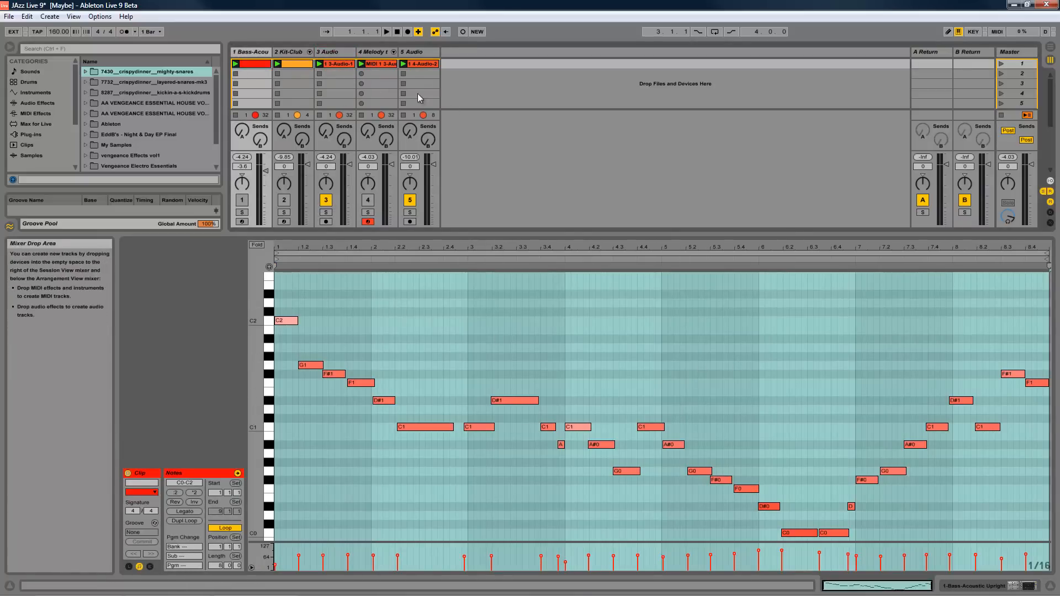
click(374, 64)
drag(256, 354, 711, 390)
scroll(707, 418, down, 6)
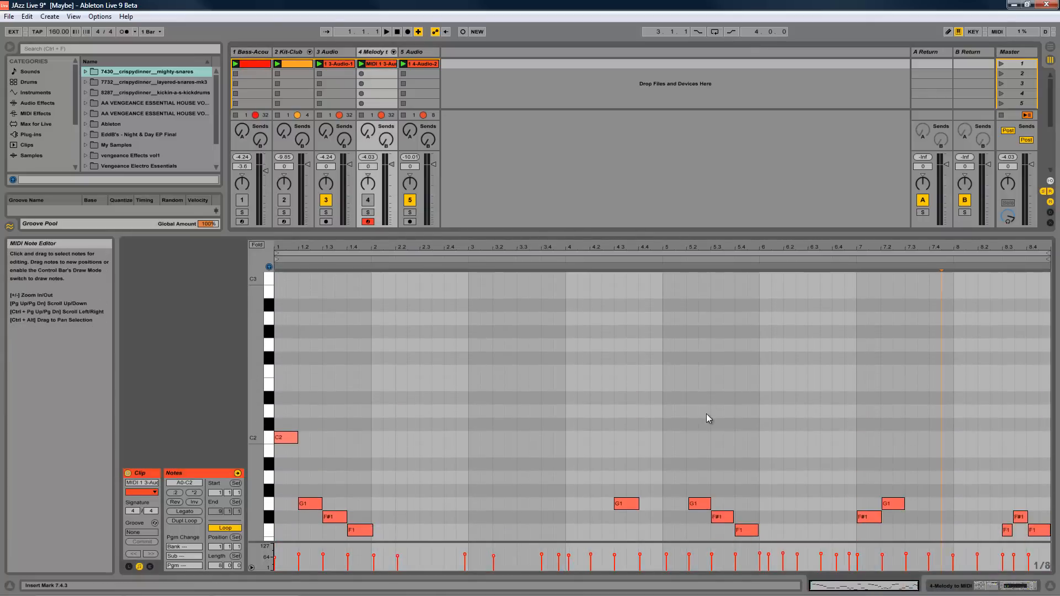
click(252, 65)
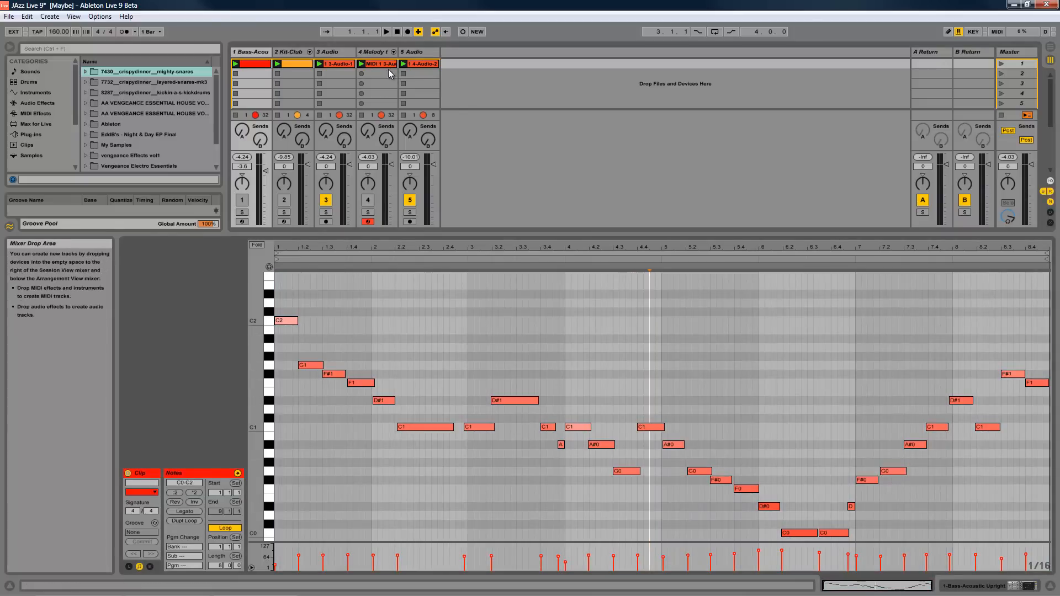
click(387, 64)
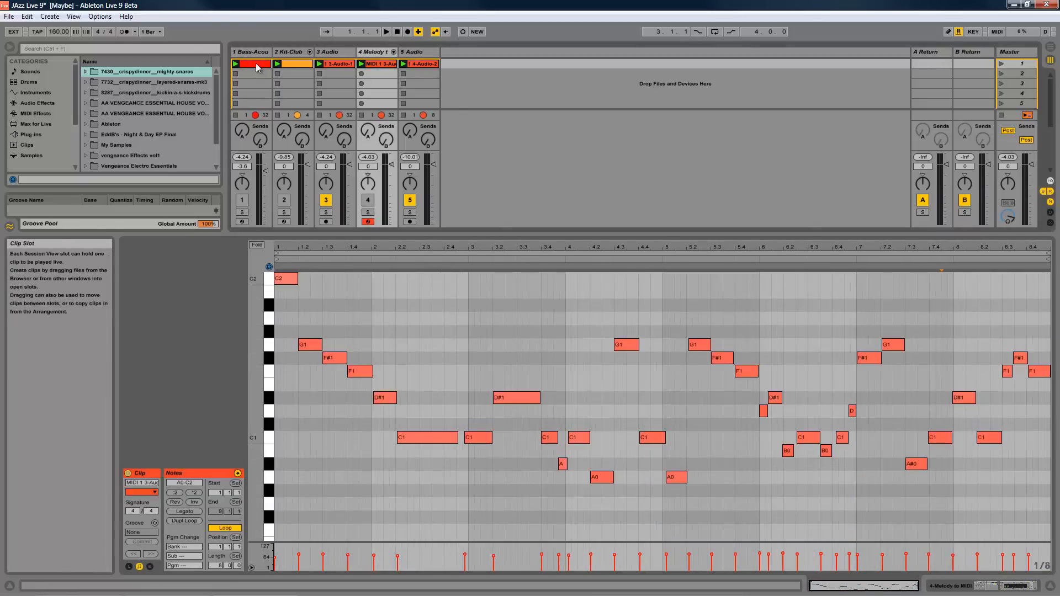
click(257, 66)
click(374, 67)
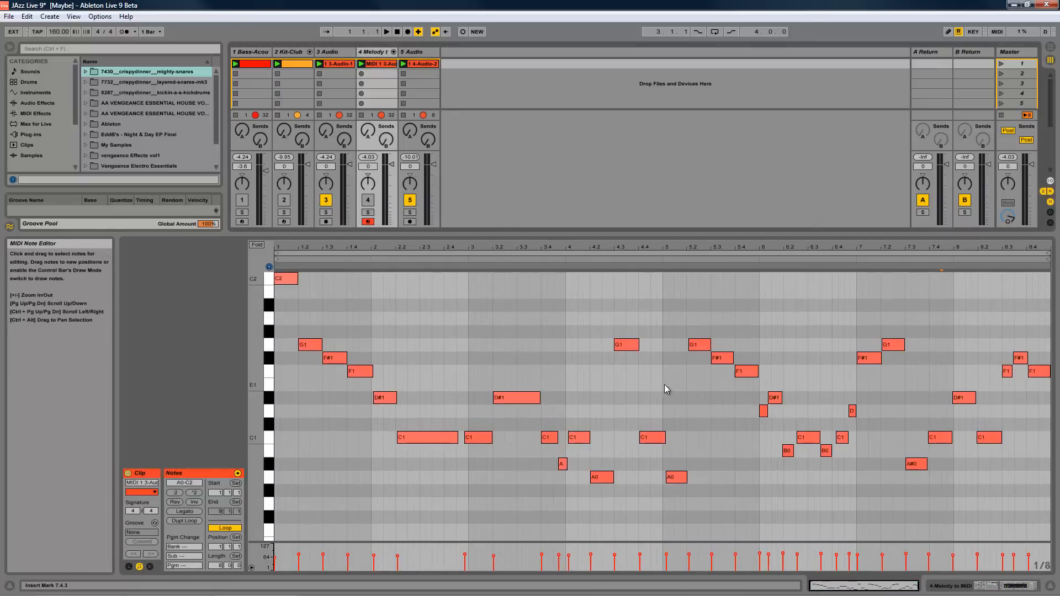
- Move the G1 note at 4.3 in the converted melody clip down an octave to G0 and check it against the Bass clip
click(627, 345)
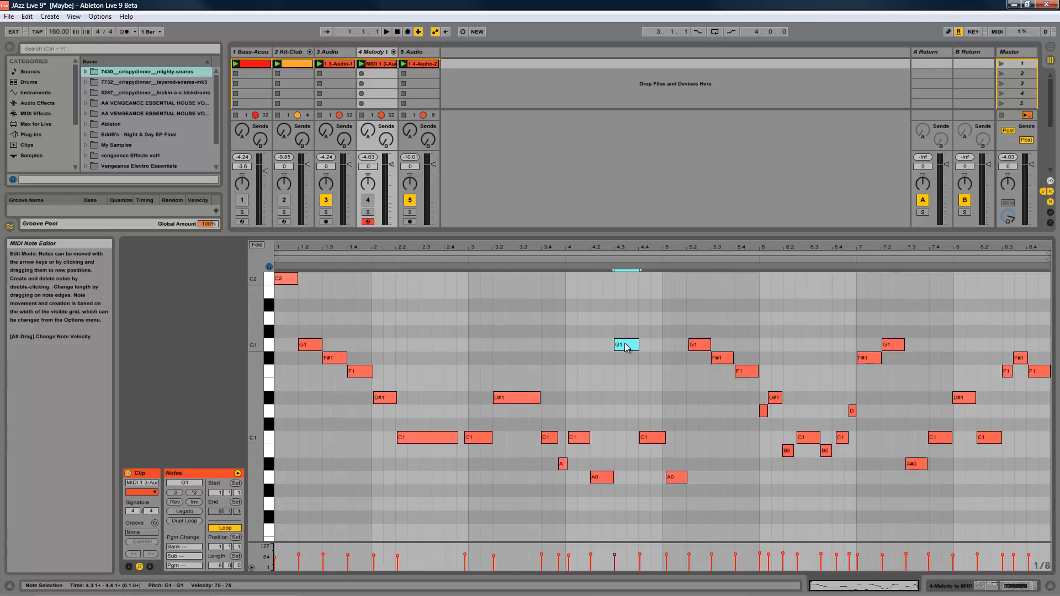
drag(627, 347, 628, 505)
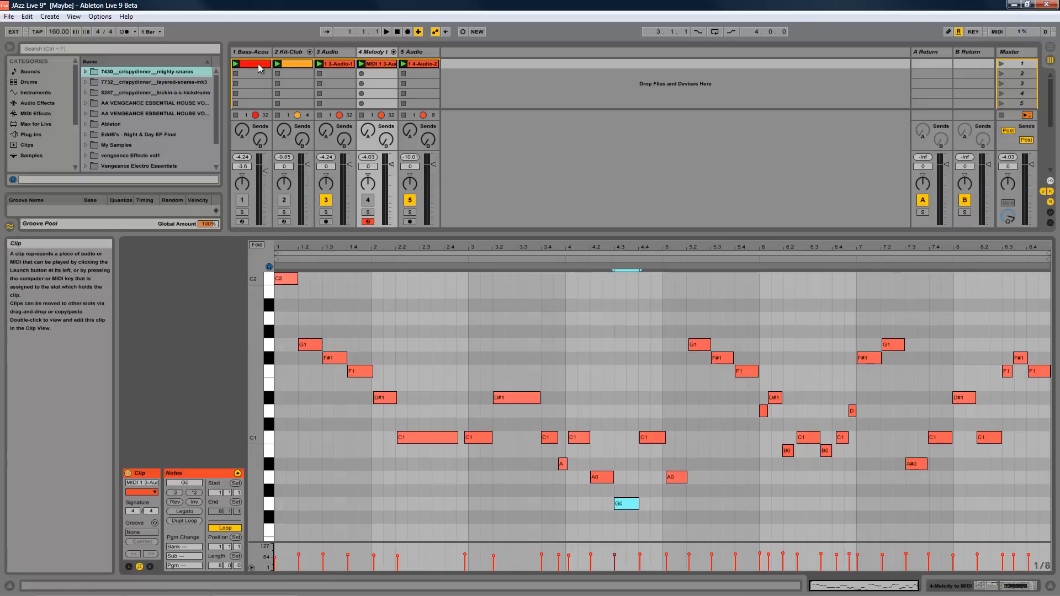
click(370, 64)
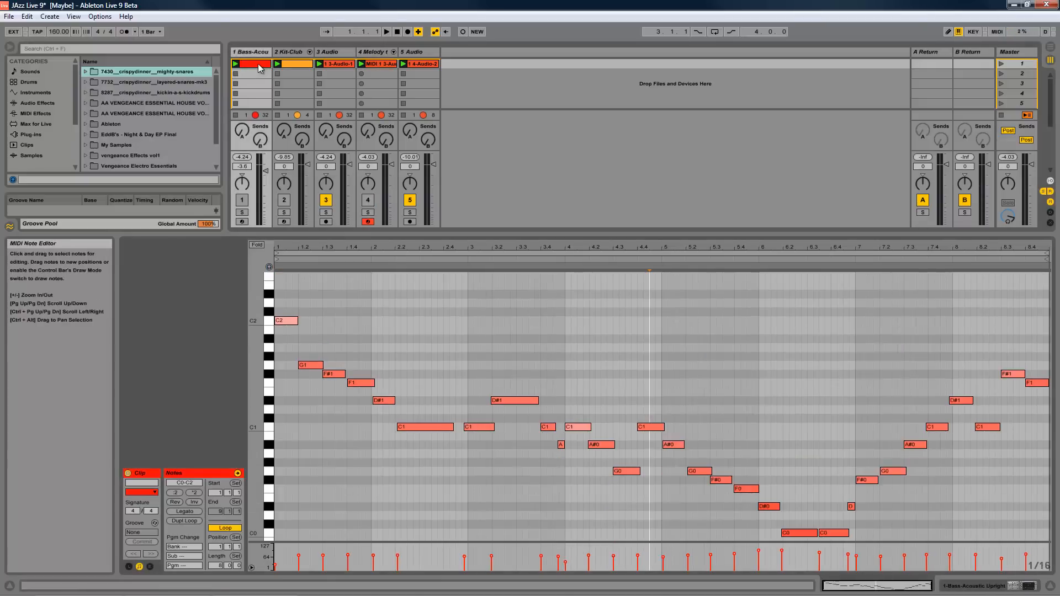
click(674, 388)
drag(676, 326, 985, 526)
click(988, 526)
click(380, 64)
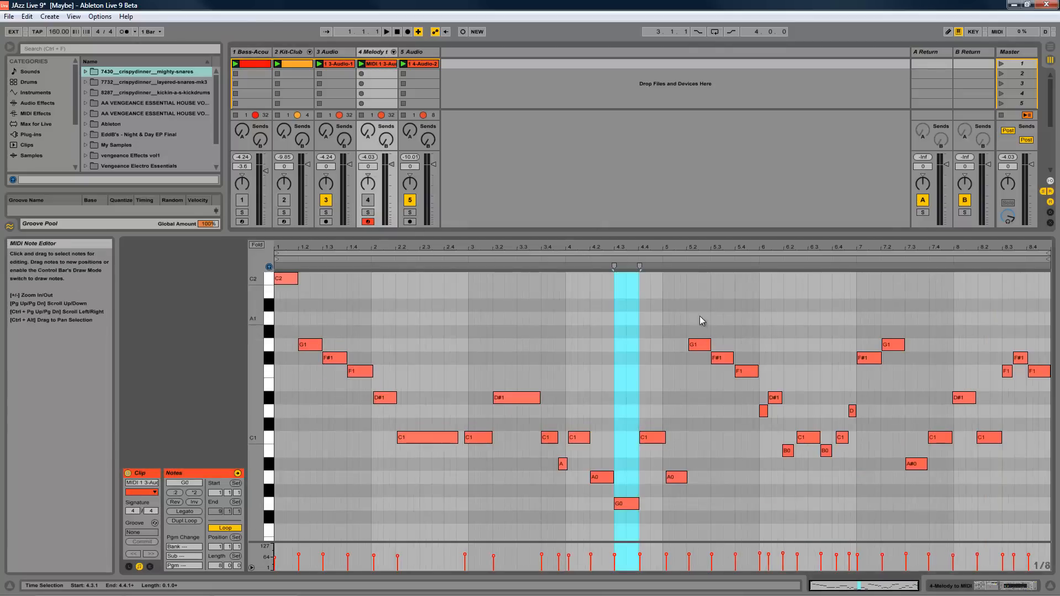
- Compare the original Bass clip's notes around bars 5 and 6 with those in the converted melody clip
click(255, 65)
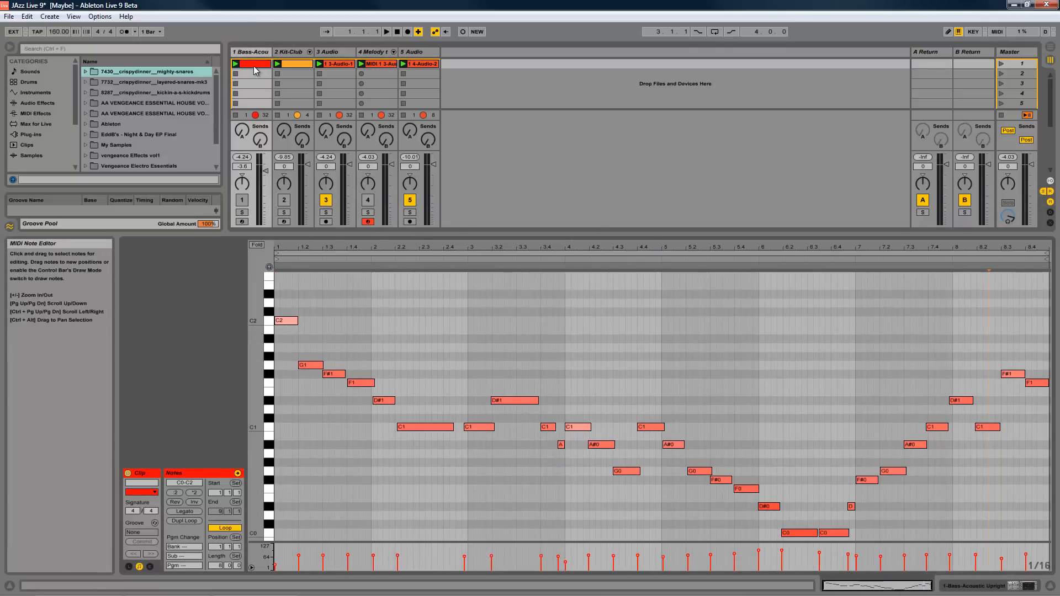
click(390, 65)
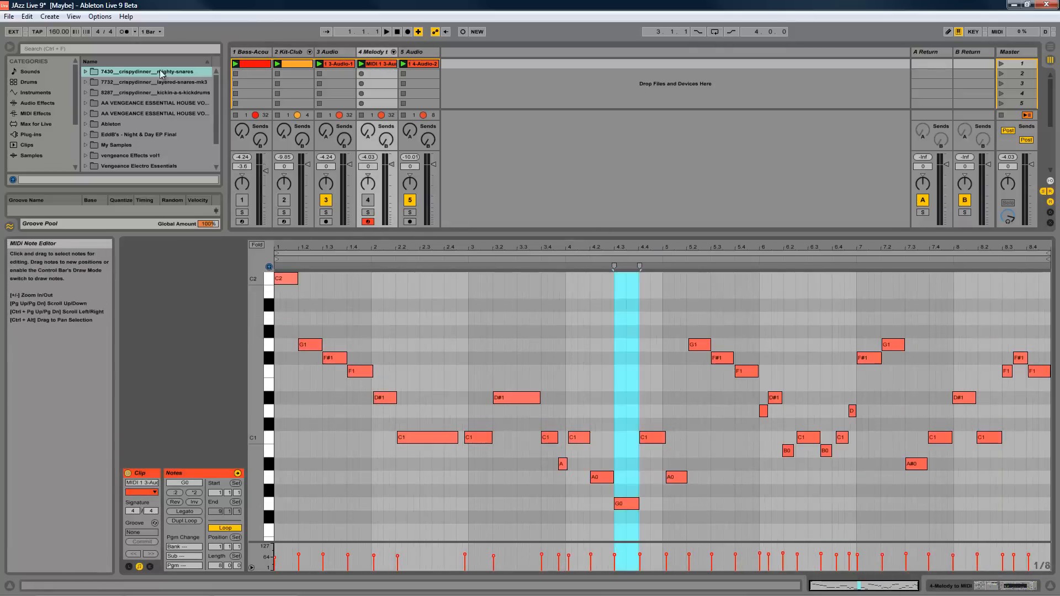
click(249, 66)
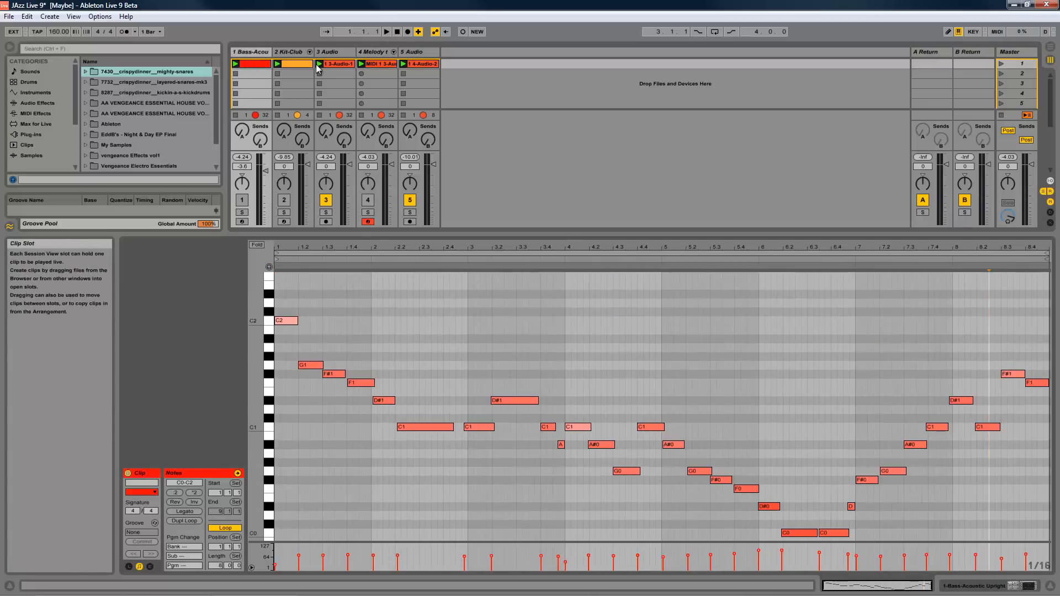
click(375, 65)
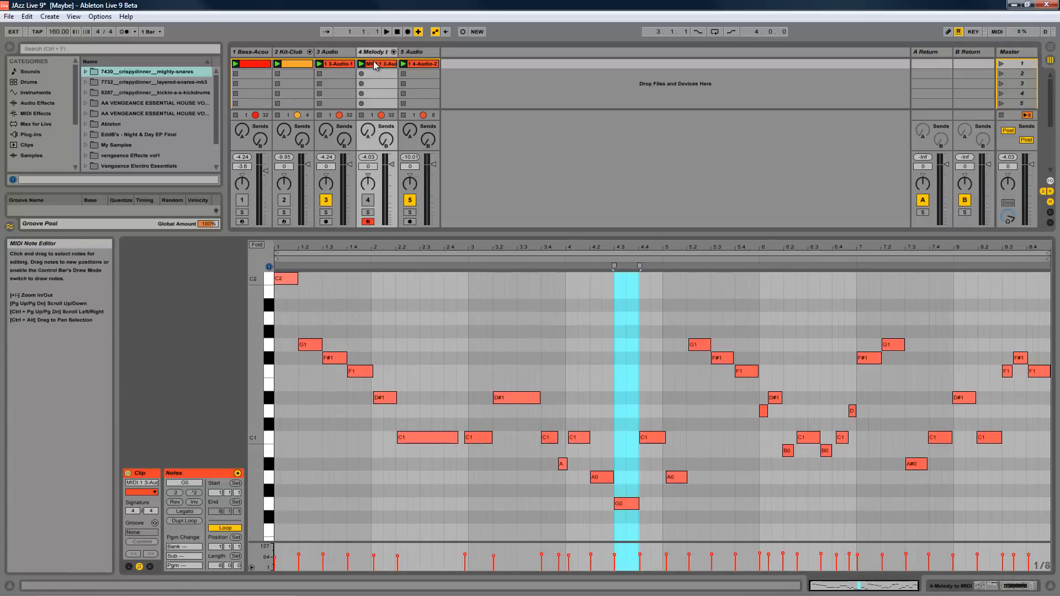
- Replace the two short notes at the start of bar 6 with one D#1 note and check the Bass clip
drag(764, 411, 783, 398)
double_click(765, 398)
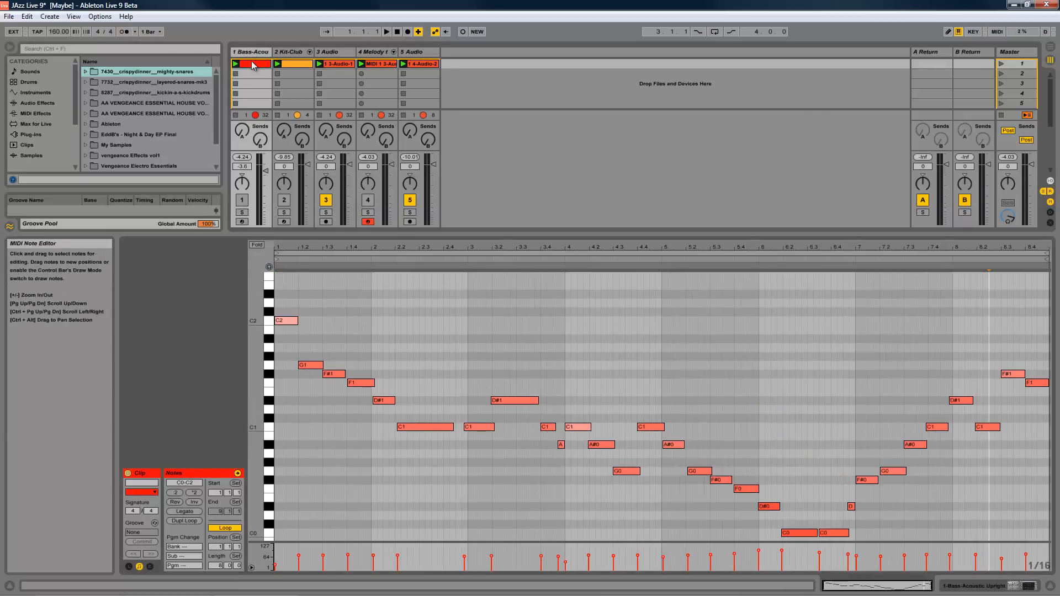
click(771, 386)
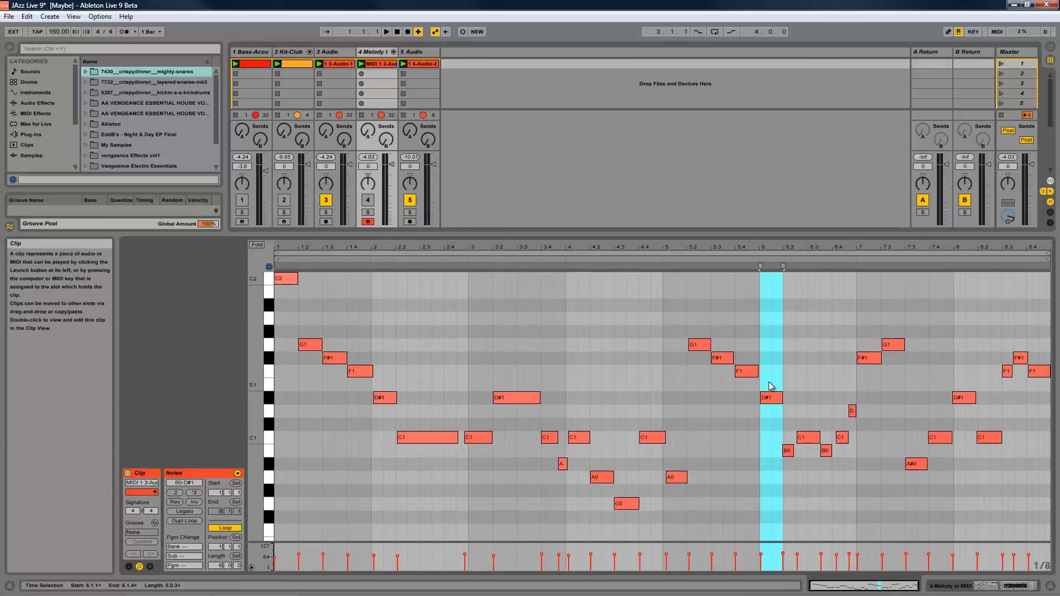
- Delete the two short B0 notes in bar 6 and lengthen the neighbouring C1 notes to fill the gaps
double_click(789, 451)
double_click(825, 451)
mouse_move(804, 439)
mouse_down()
mouse_move(790, 440)
mouse_move(858, 438)
mouse_move(820, 439)
mouse_up()
double_click(840, 439)
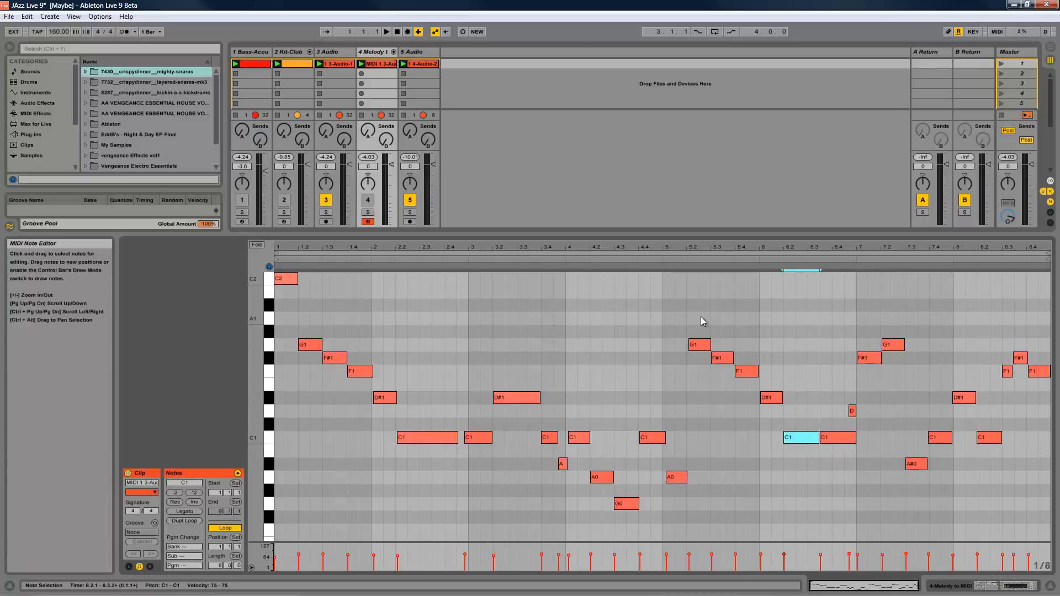
- Move the melody clip's notes from 5.2 through the C1 notes of bar 6 down an octave and compare with the Bass clip
drag(701, 317, 840, 514)
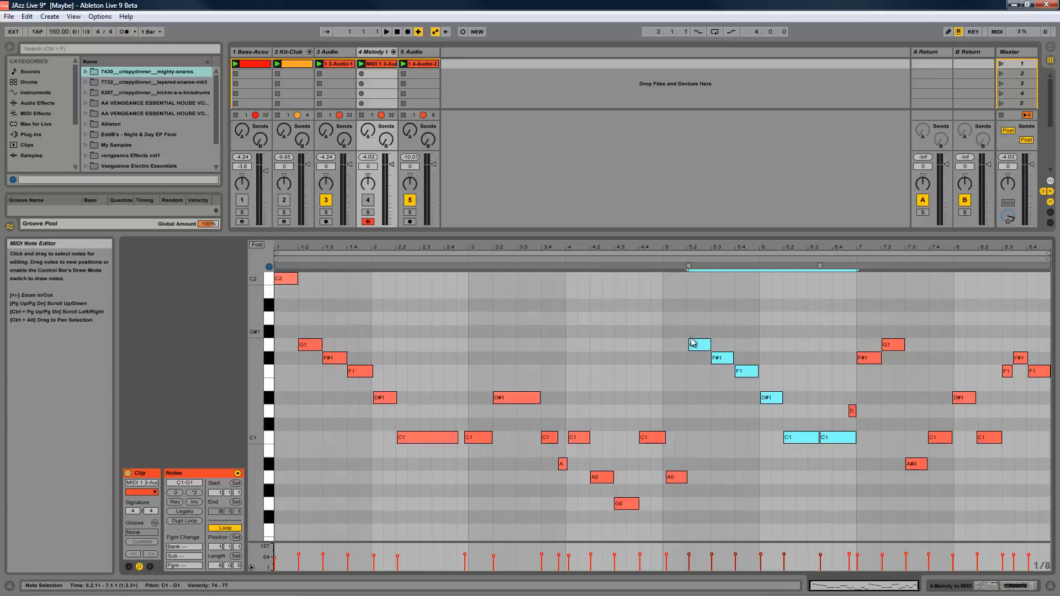
scroll(698, 343, down, 3)
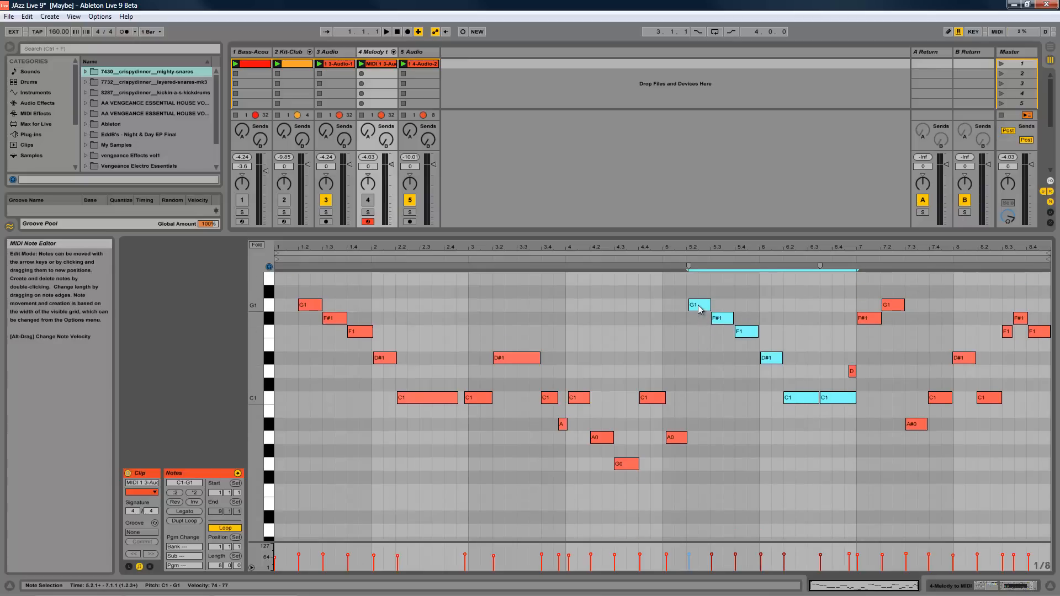
drag(699, 309, 698, 469)
click(710, 309)
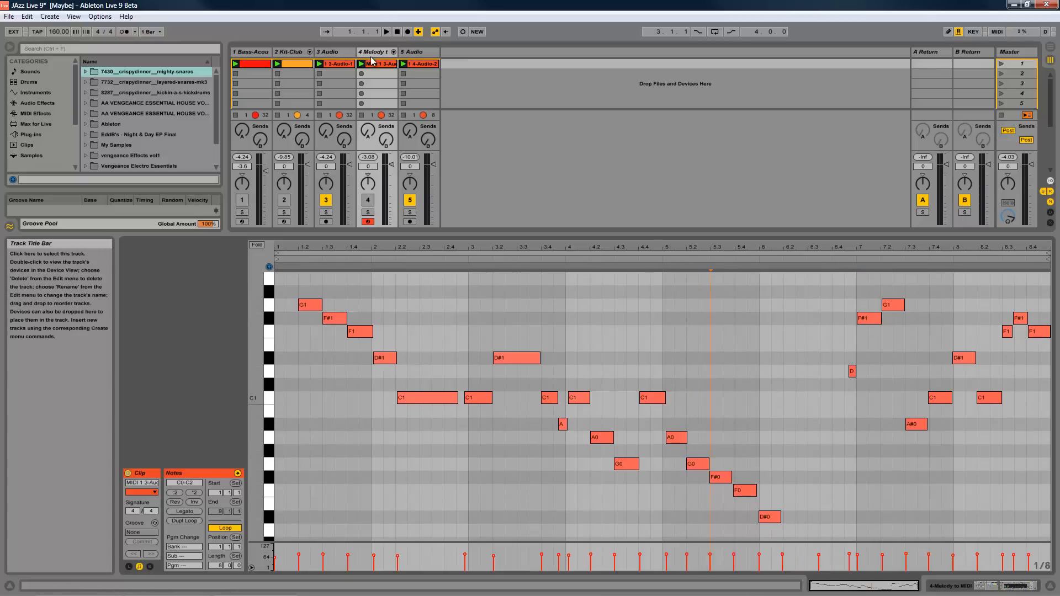
click(257, 64)
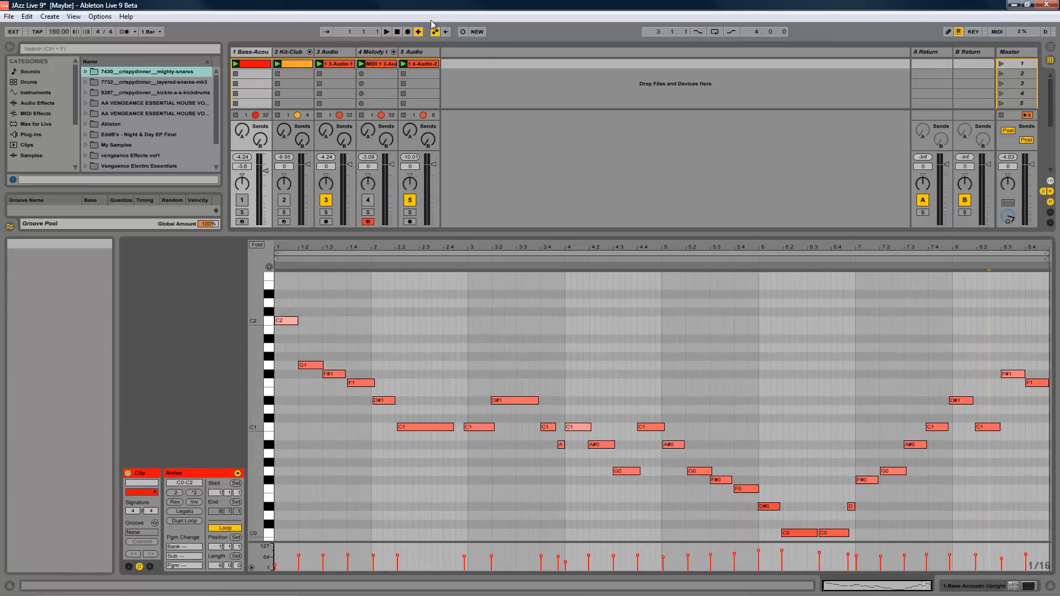
- Delete the converted Melody track and the bass audio track 3
click(384, 53)
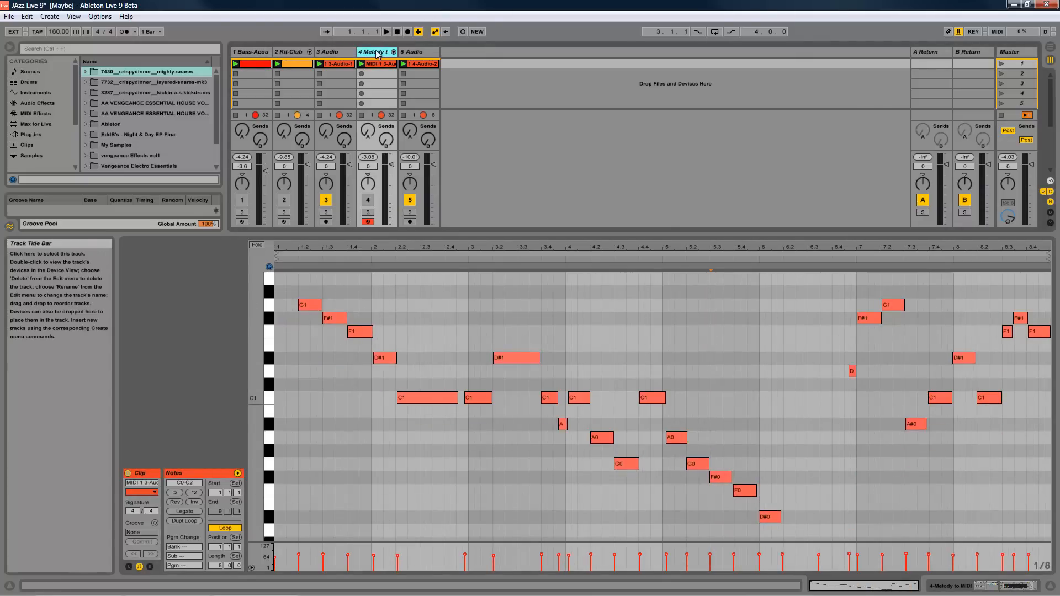
key(Delete)
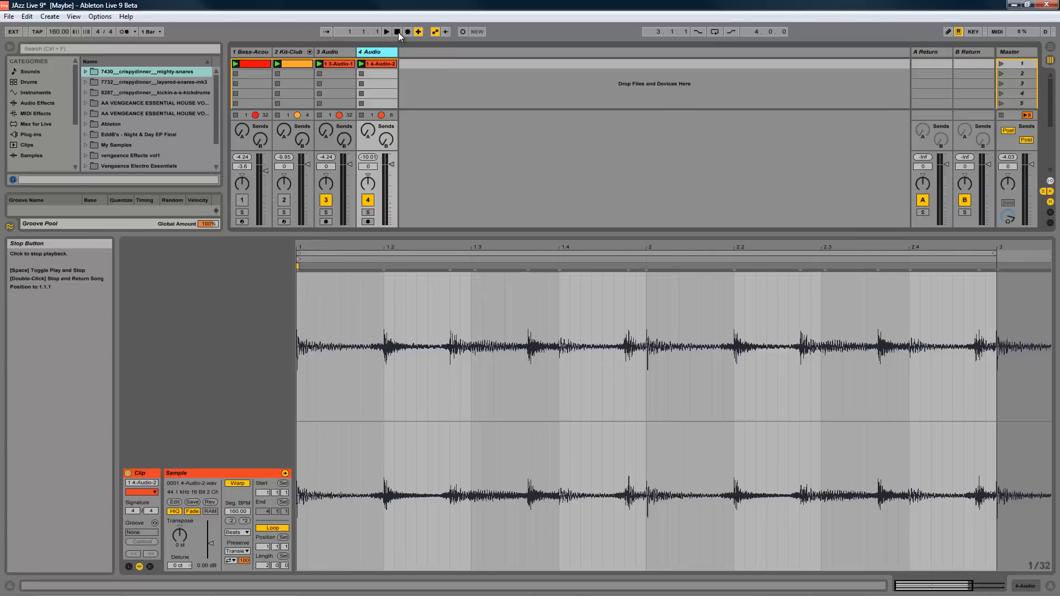
click(345, 51)
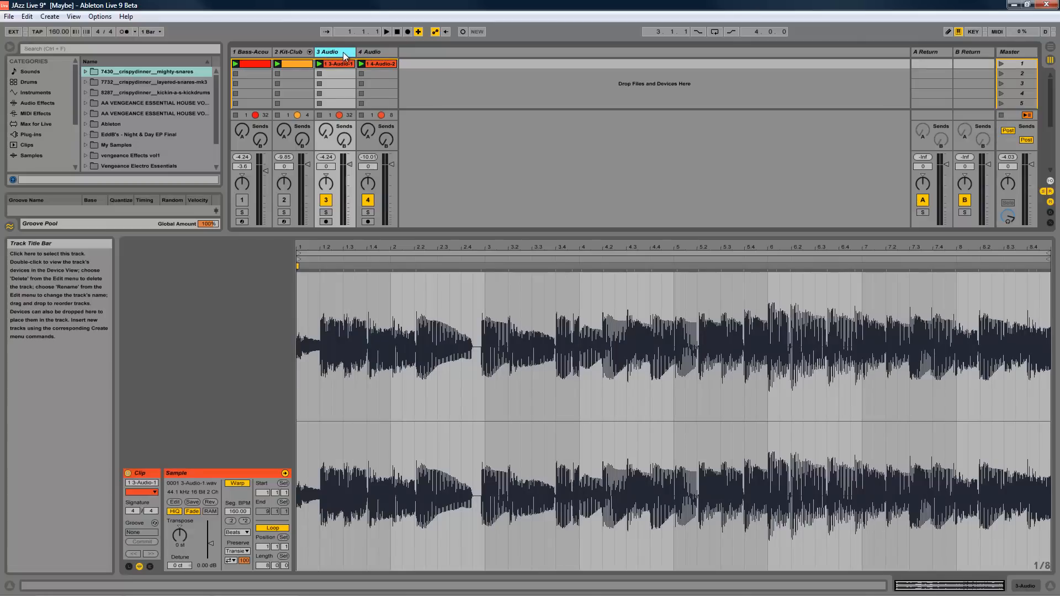
key(Delete)
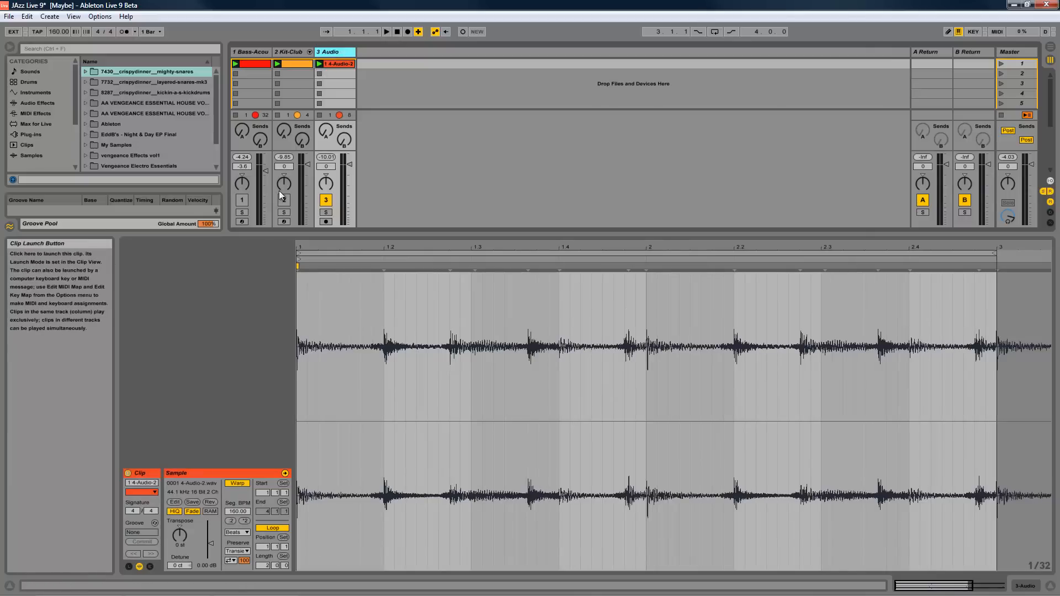
- Play the remaining drum audio clip, stop playback, and show the Kit-Club clip's notes
click(321, 64)
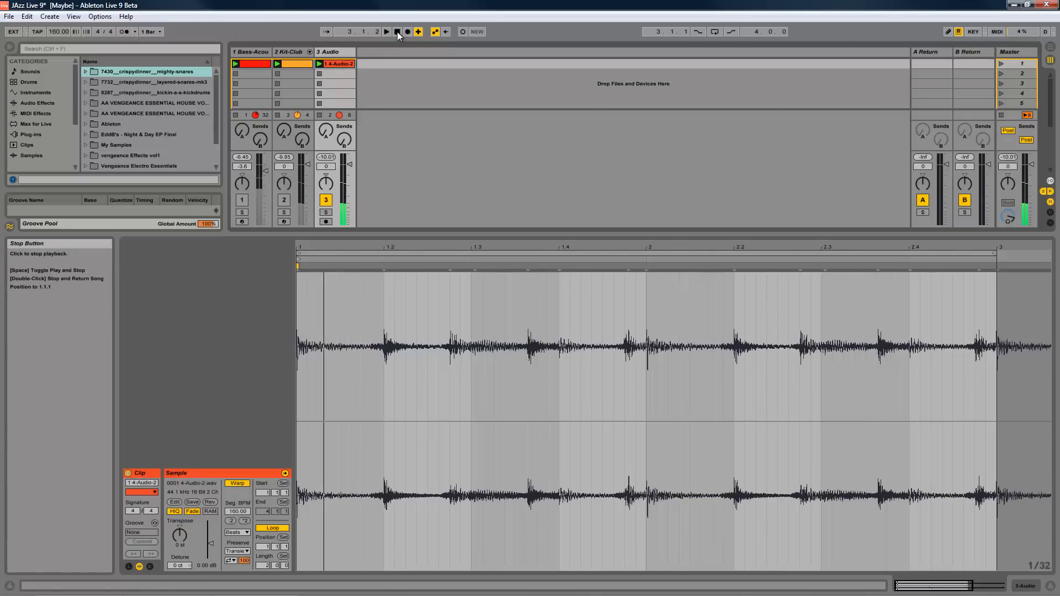
click(397, 32)
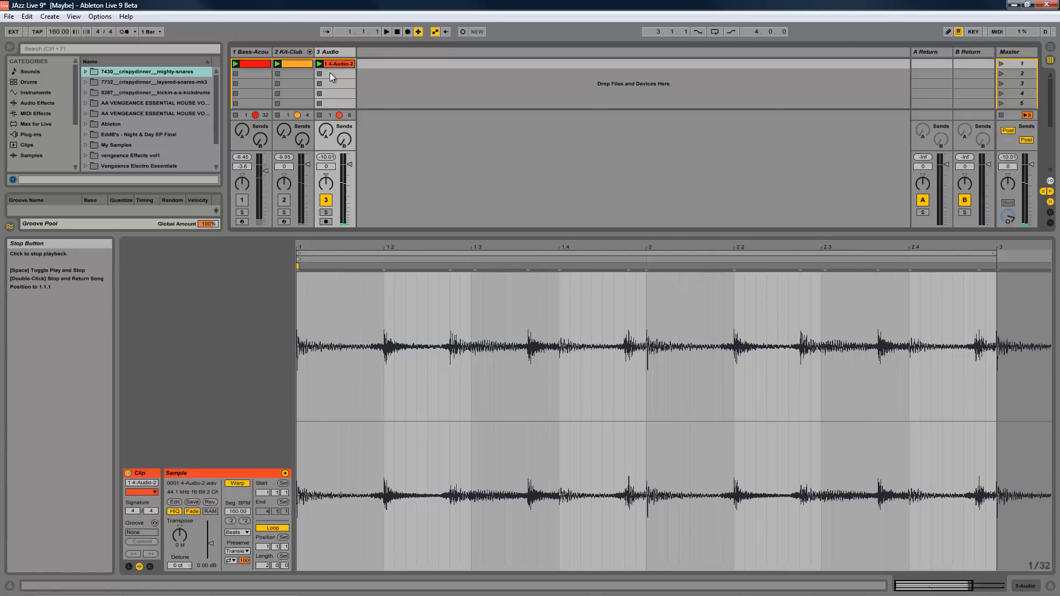
click(289, 63)
scroll(631, 324, up, 2)
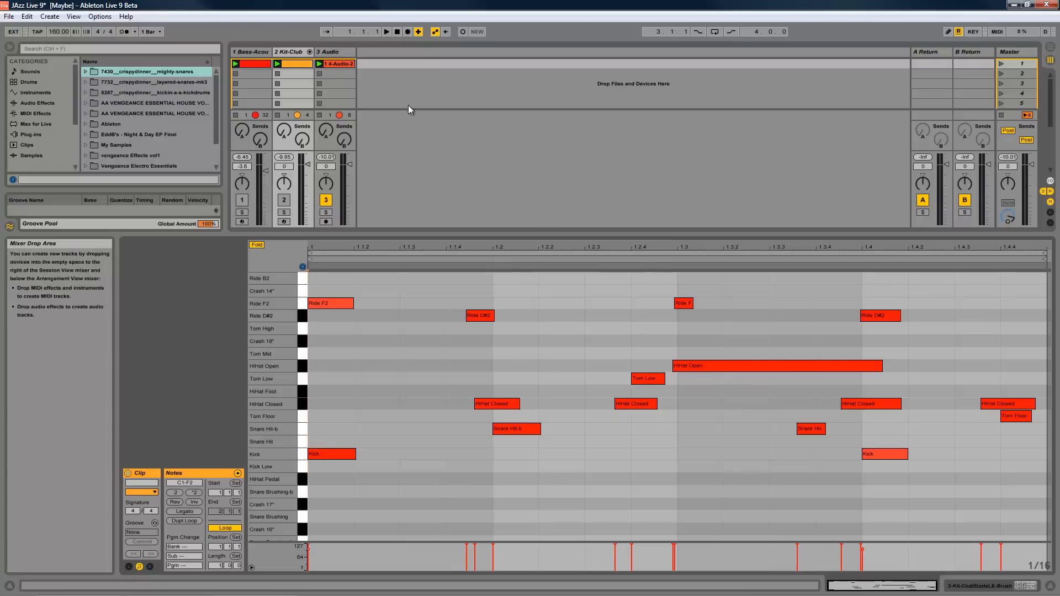
- Convert the drum audio clip on track 3 to a new MIDI track using Convert Drums
click(336, 63)
right_click(336, 63)
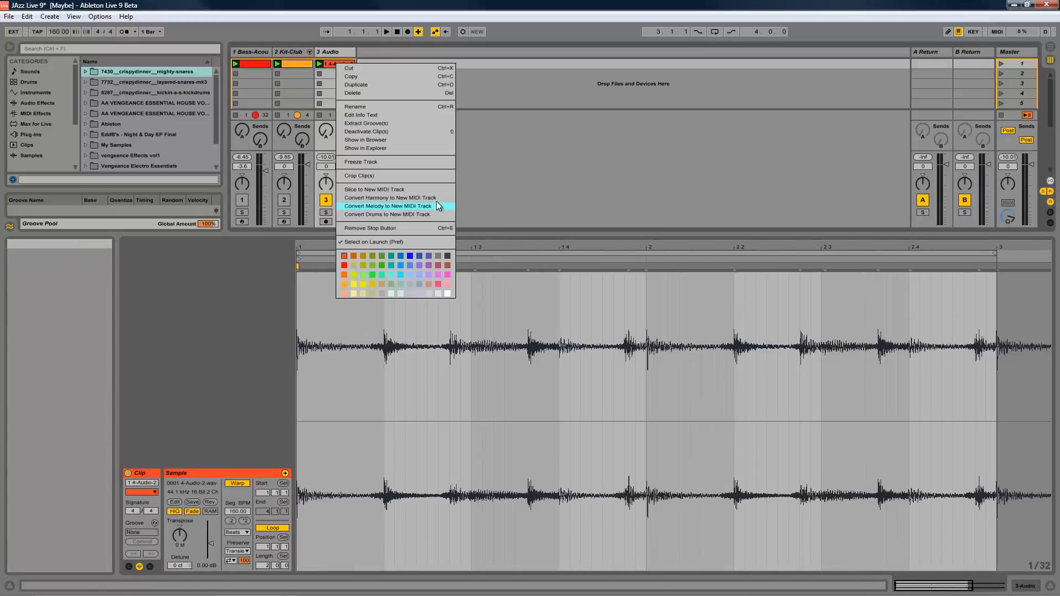
click(426, 215)
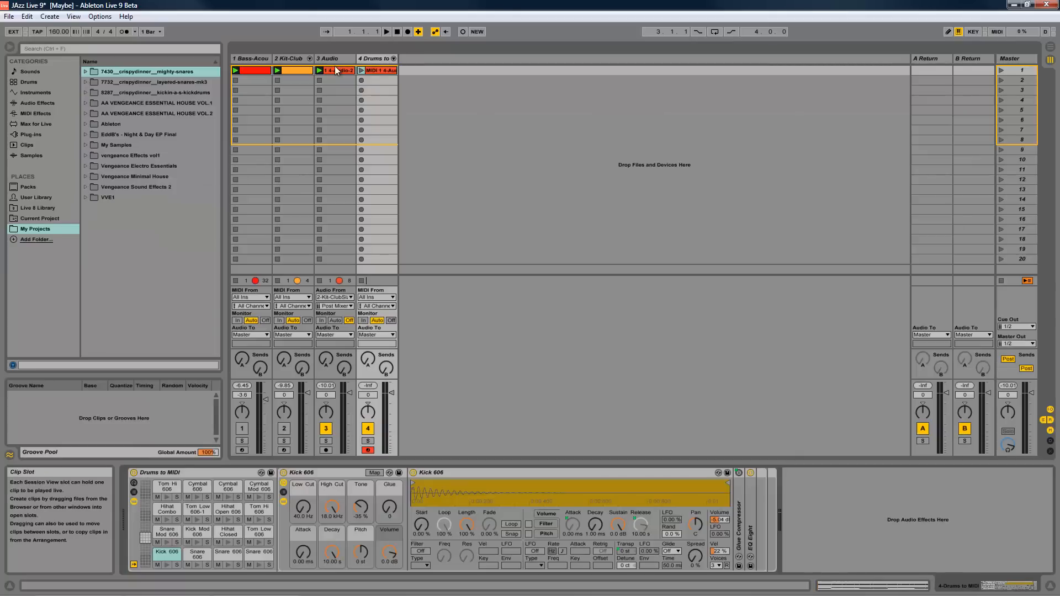
- Mute audio track 3, play the converted drum clip while viewing its notes, and stop playback
click(327, 429)
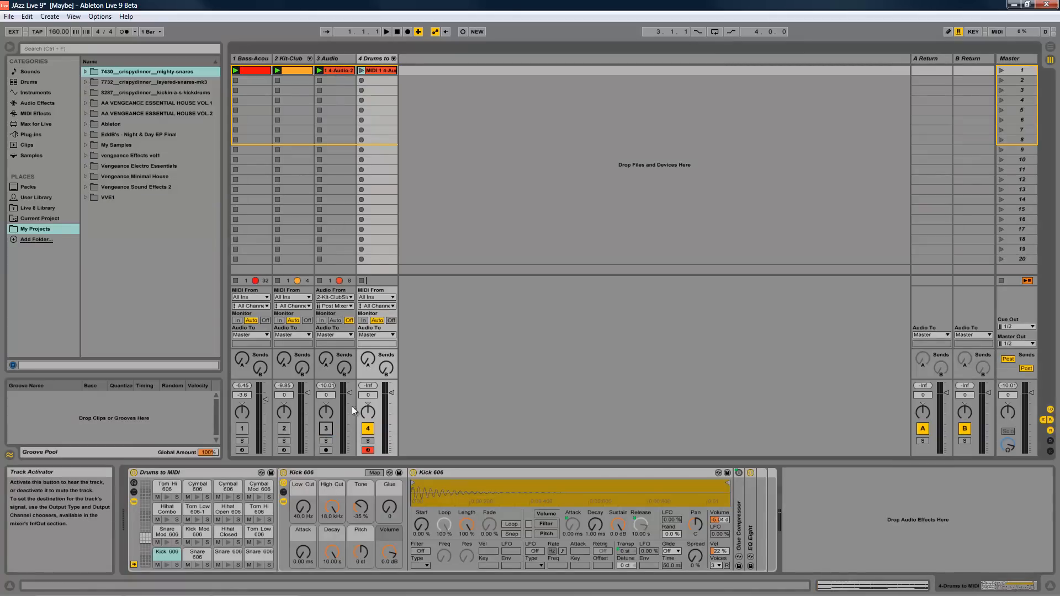
click(360, 72)
double_click(376, 70)
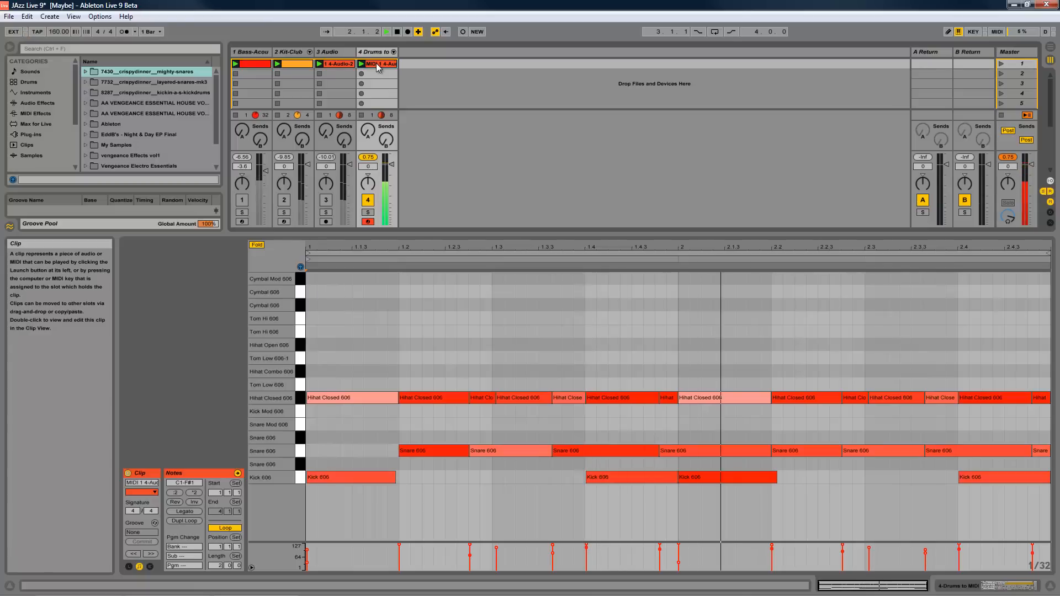
click(397, 32)
click(397, 32)
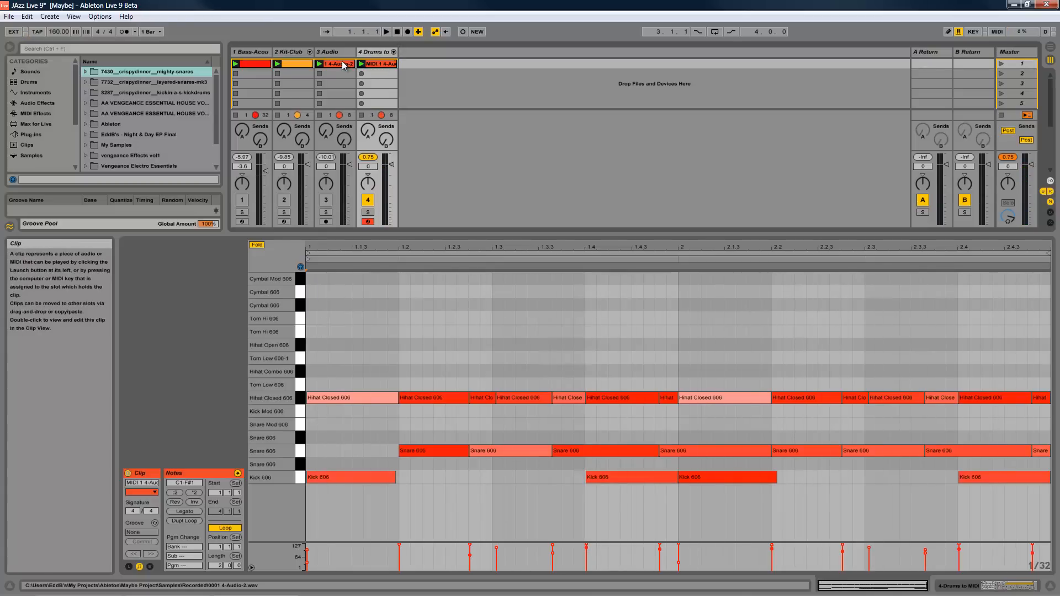
- Compare the drum audio clip and the original Kit-Club clip with the converted drum clip's notes
click(342, 63)
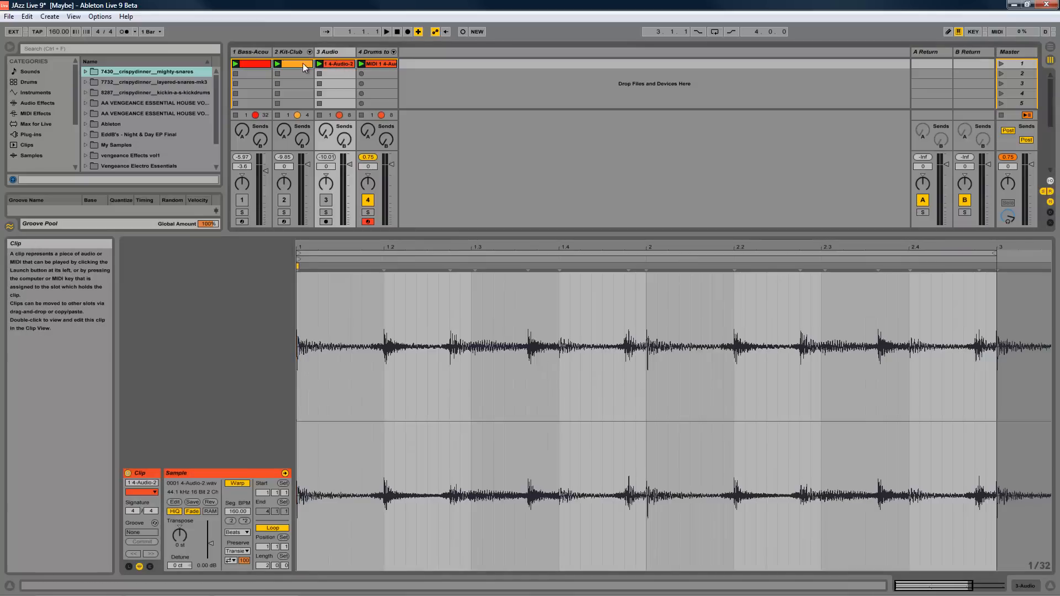
click(302, 63)
click(362, 64)
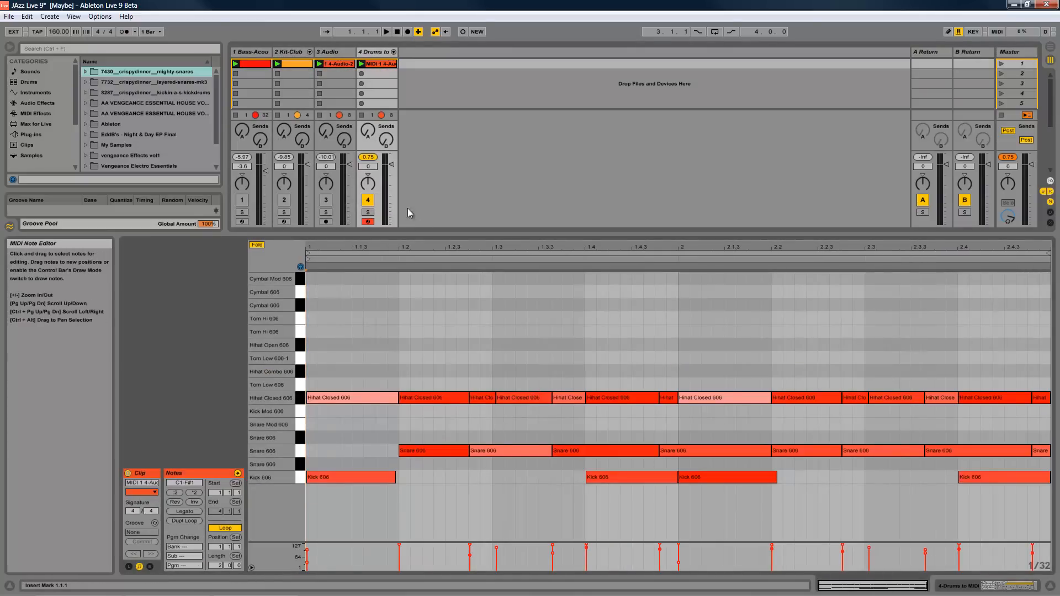
click(294, 63)
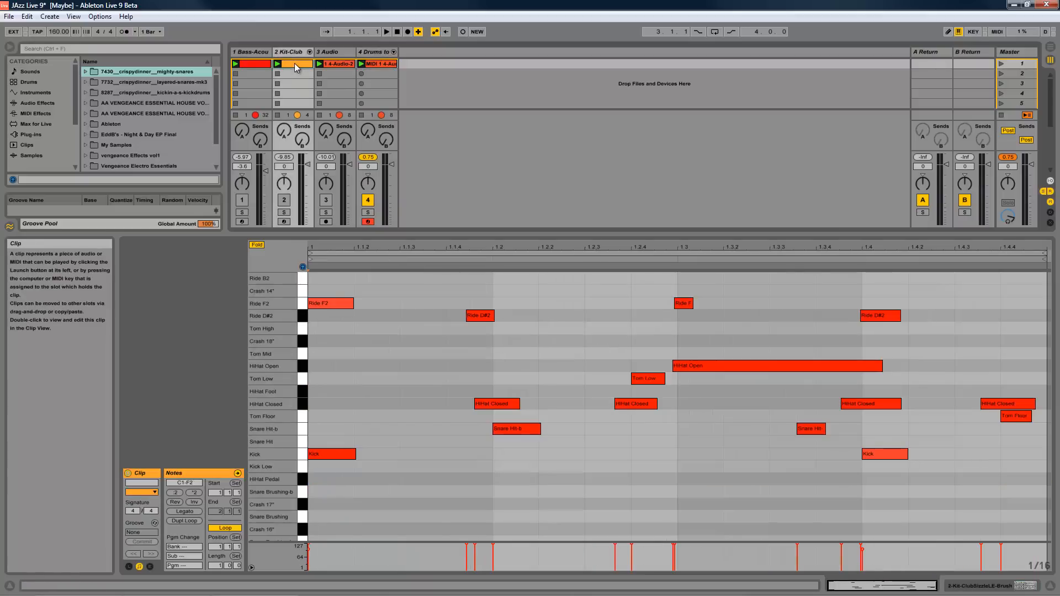
right_click(287, 65)
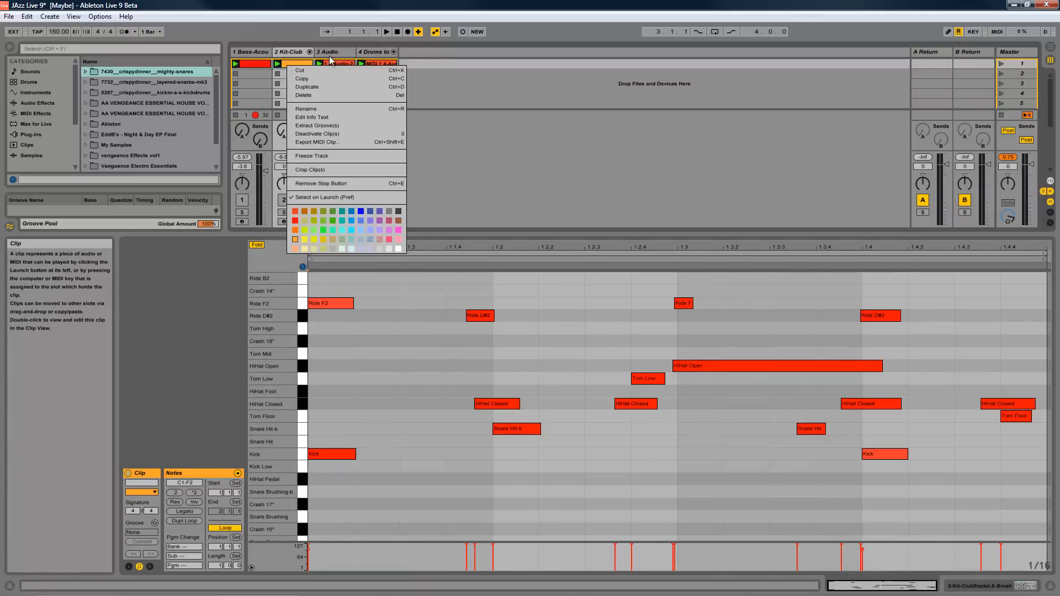
click(339, 63)
click(340, 63)
right_click(339, 63)
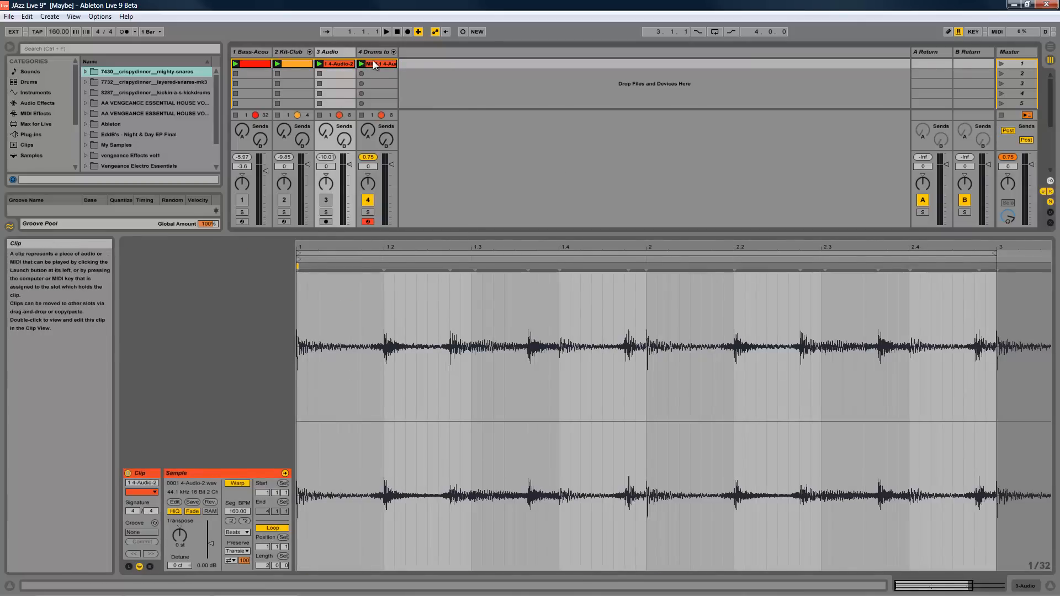
click(372, 64)
- Adjust the height of the clip detail view and display the Drums to MIDI track's device chain
drag(136, 234, 125, 300)
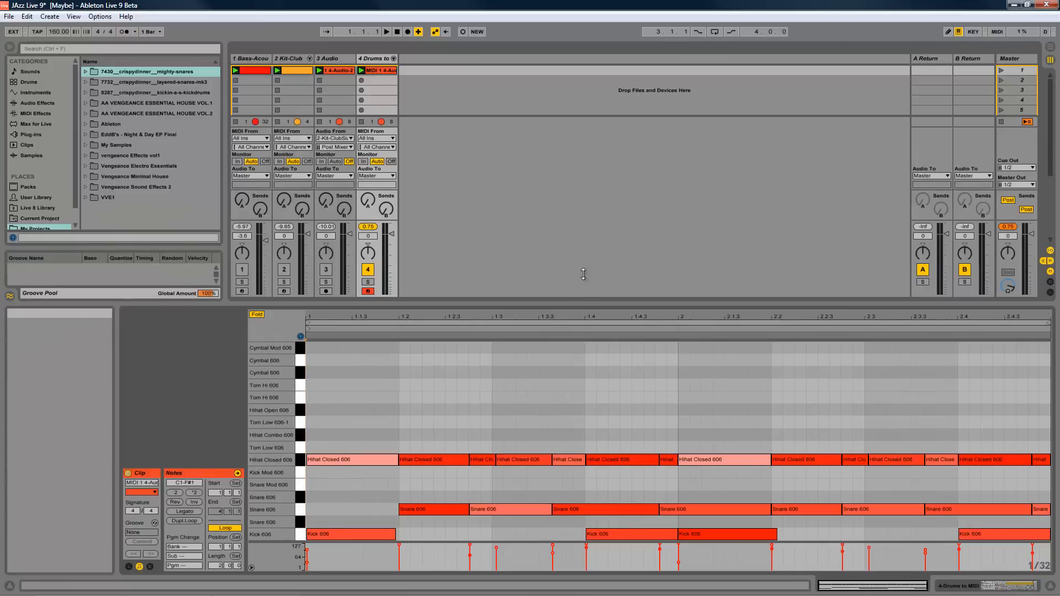
drag(581, 300, 585, 248)
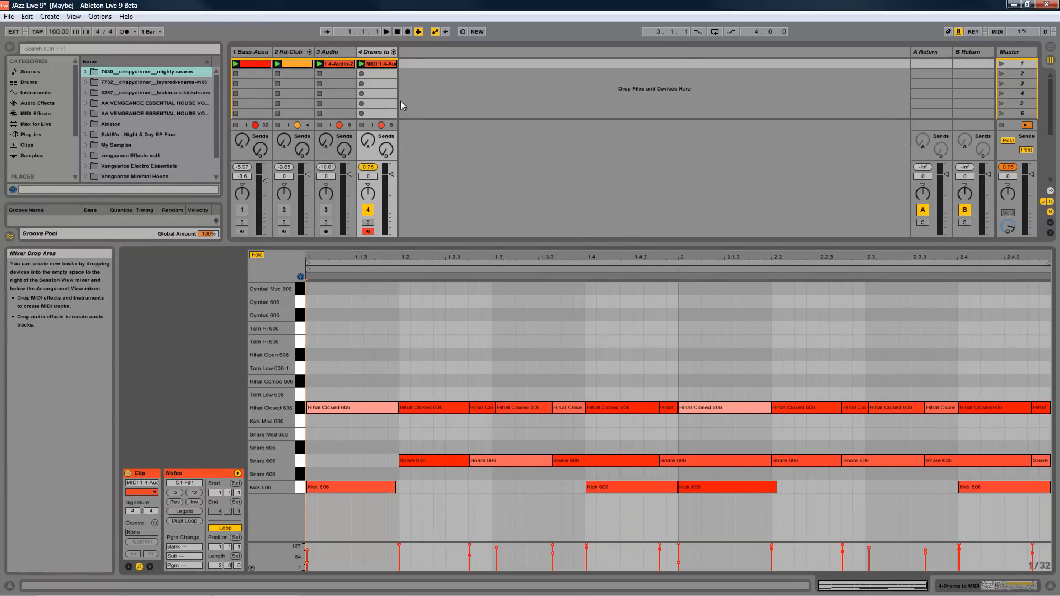
click(379, 52)
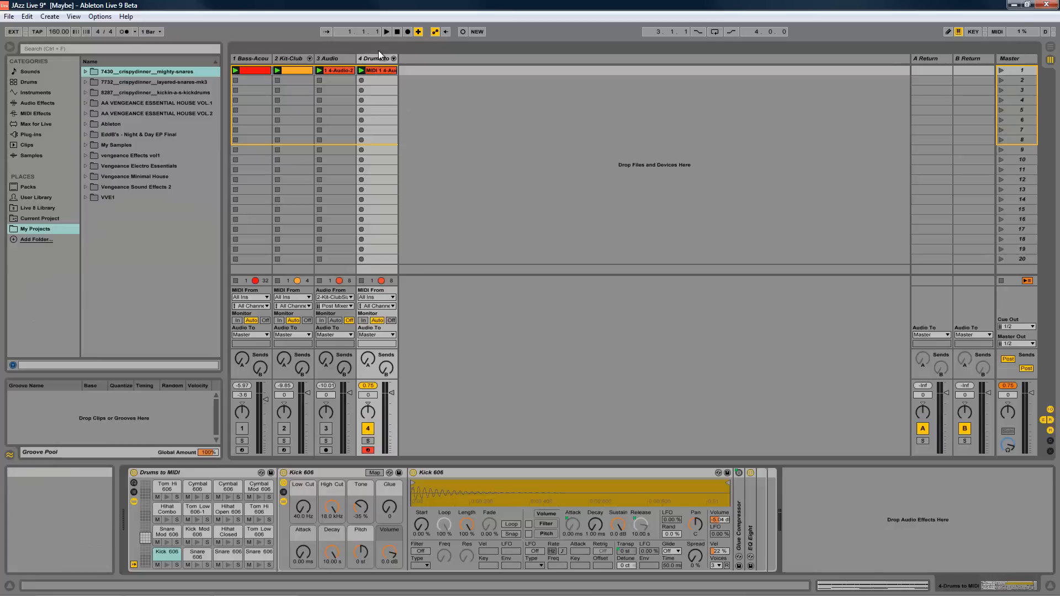
- Review the conversion commands for the audio clip on track 3, and compare the converted drum notes with the original Kit-Club ride notes
right_click(340, 70)
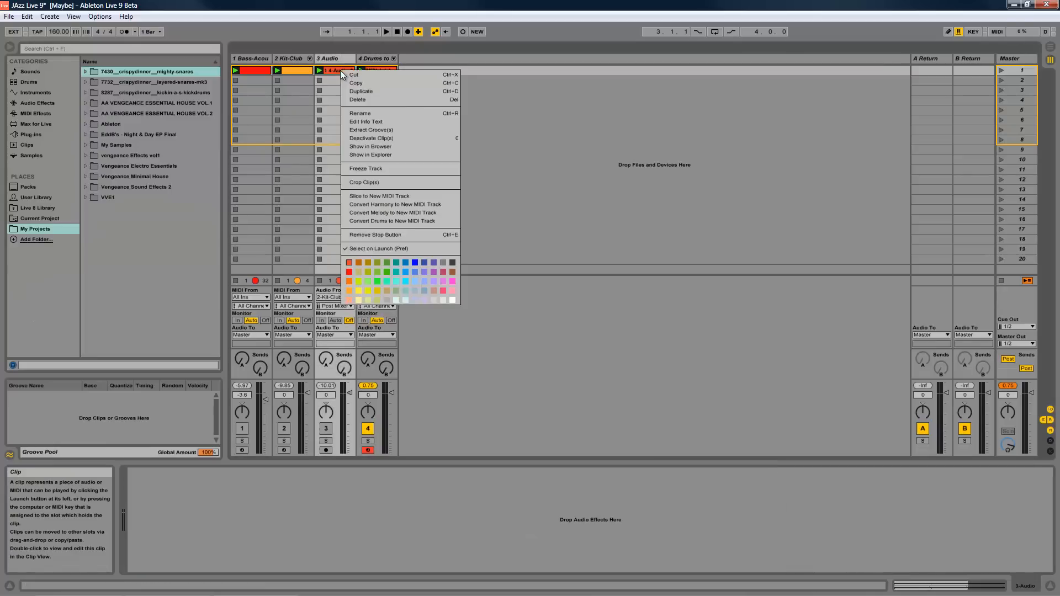
click(615, 190)
click(390, 71)
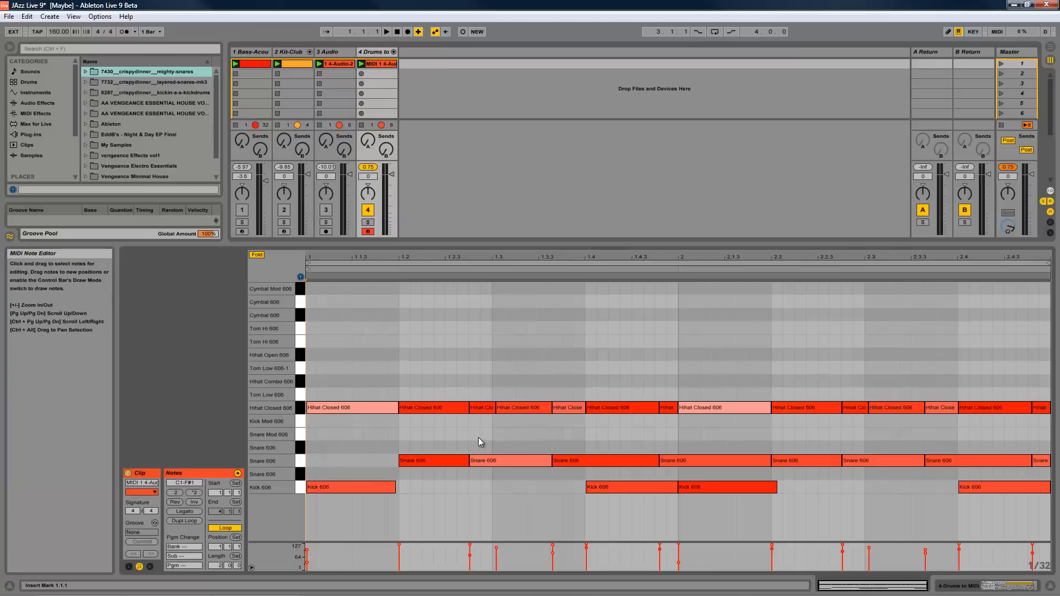
click(294, 64)
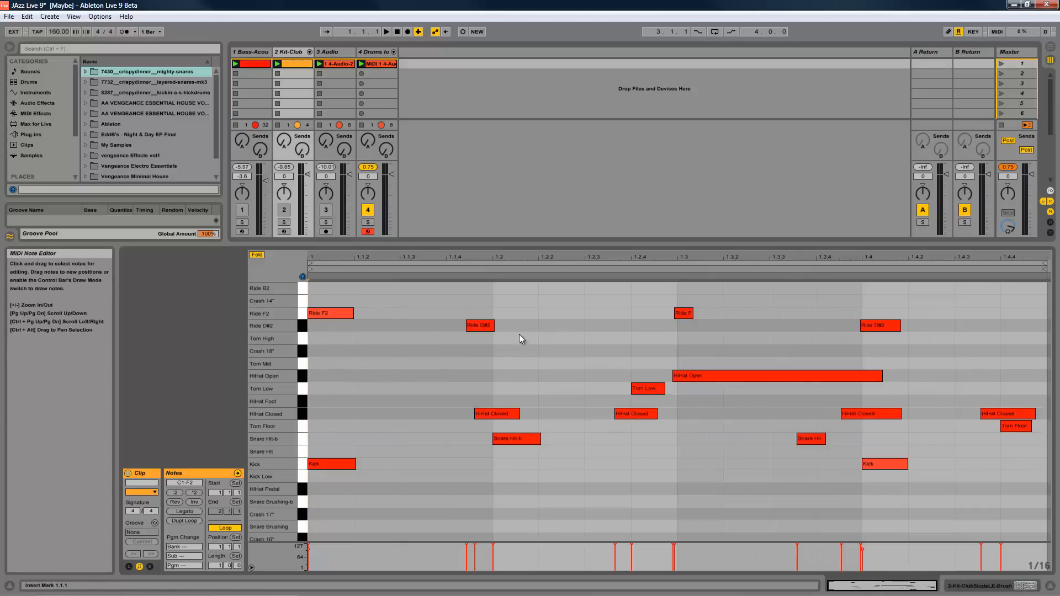
drag(317, 294, 917, 332)
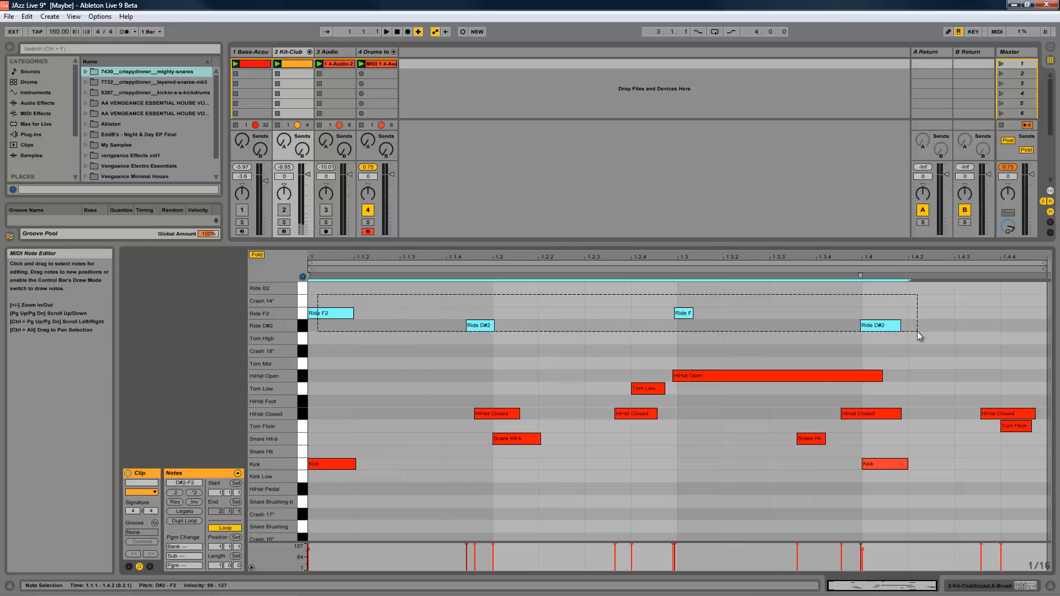
click(916, 331)
click(367, 67)
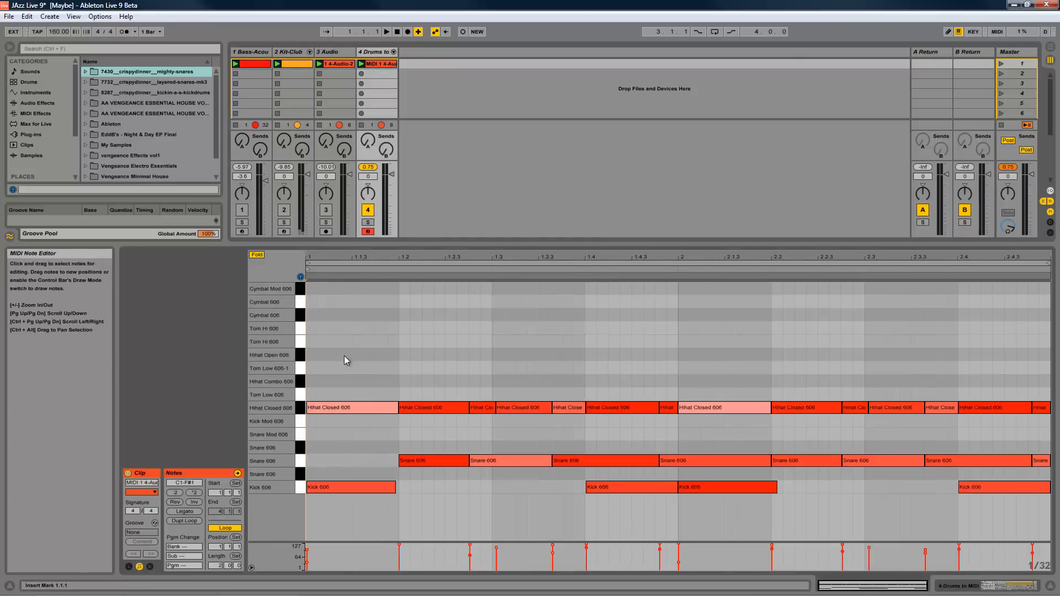
click(343, 315)
- Examine the Tom Low note in the Kit-Club clip and look for its counterpart in the converted drum clip
click(295, 64)
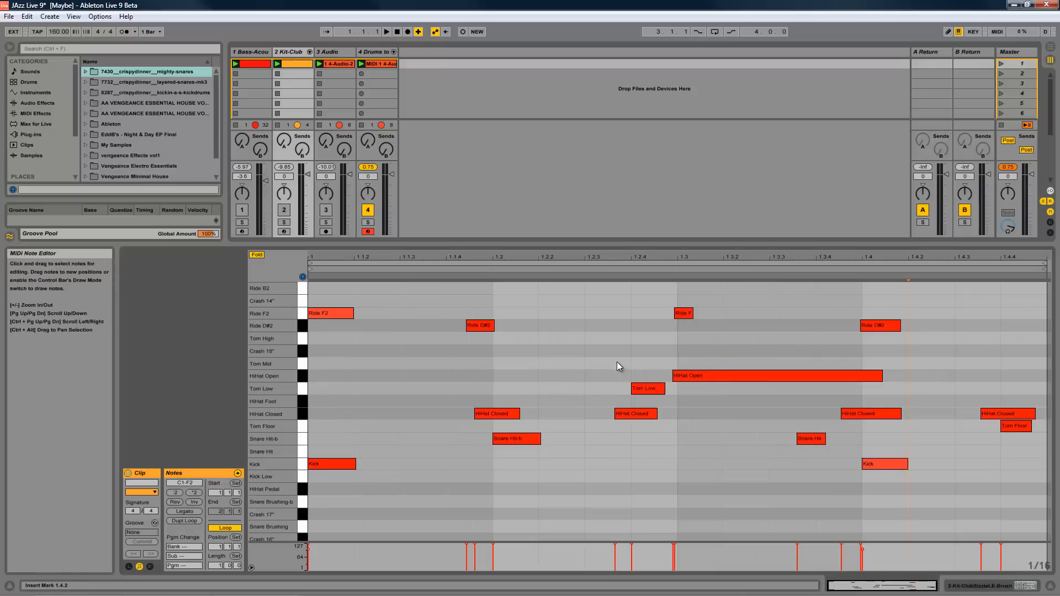
click(643, 388)
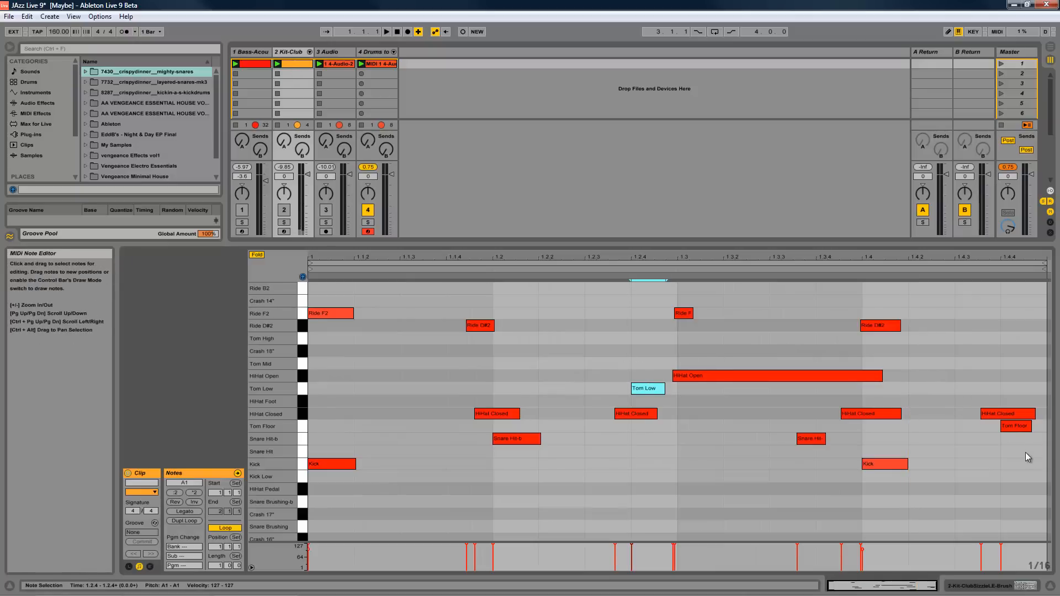
click(962, 432)
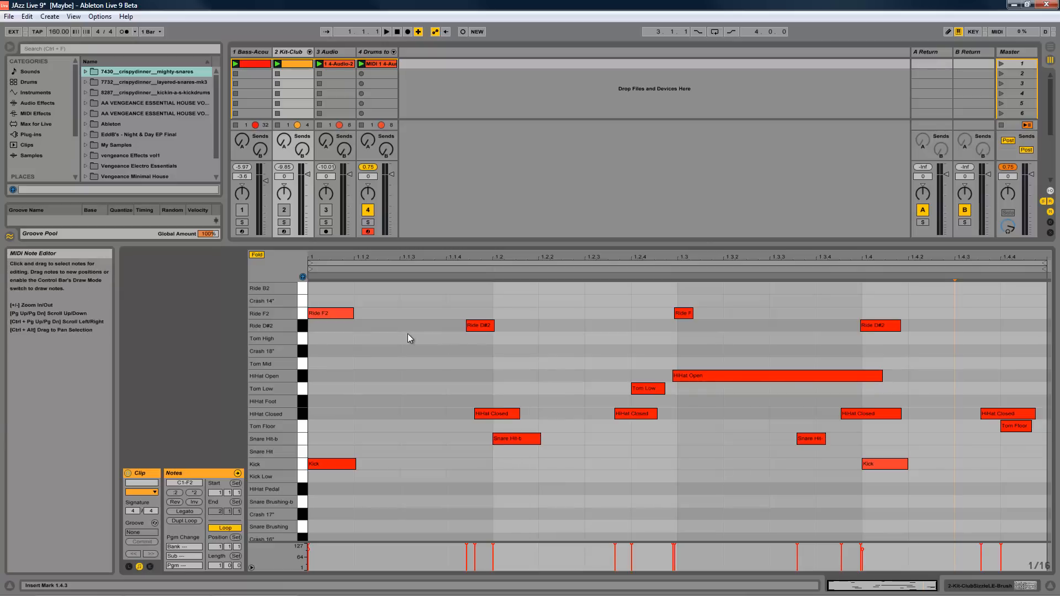
click(330, 62)
click(381, 64)
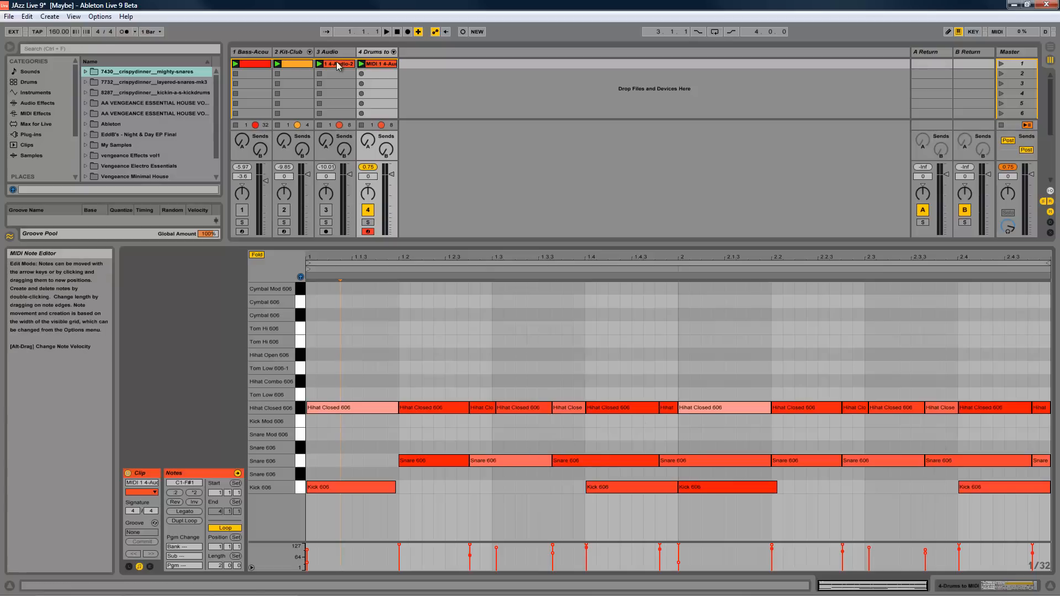
- Delete the Drums to MIDI track and the audio track 3
click(386, 54)
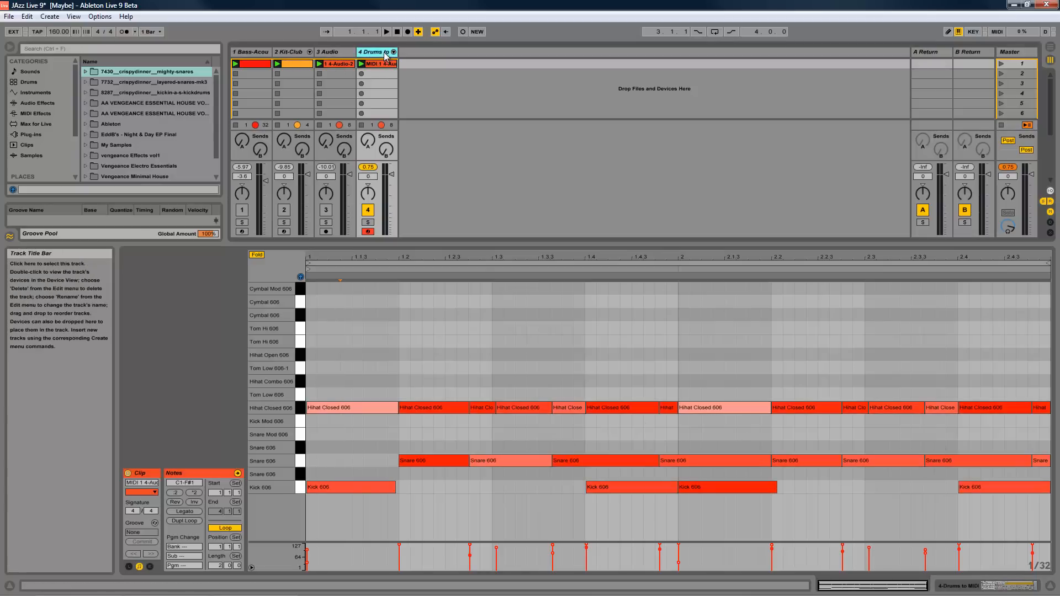
key(Delete)
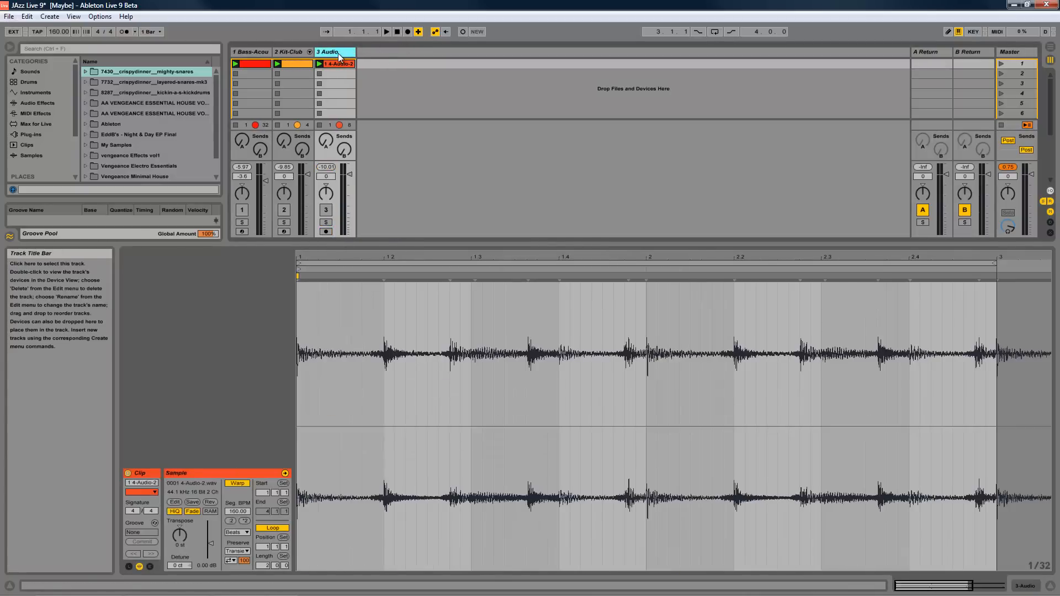
key(Delete)
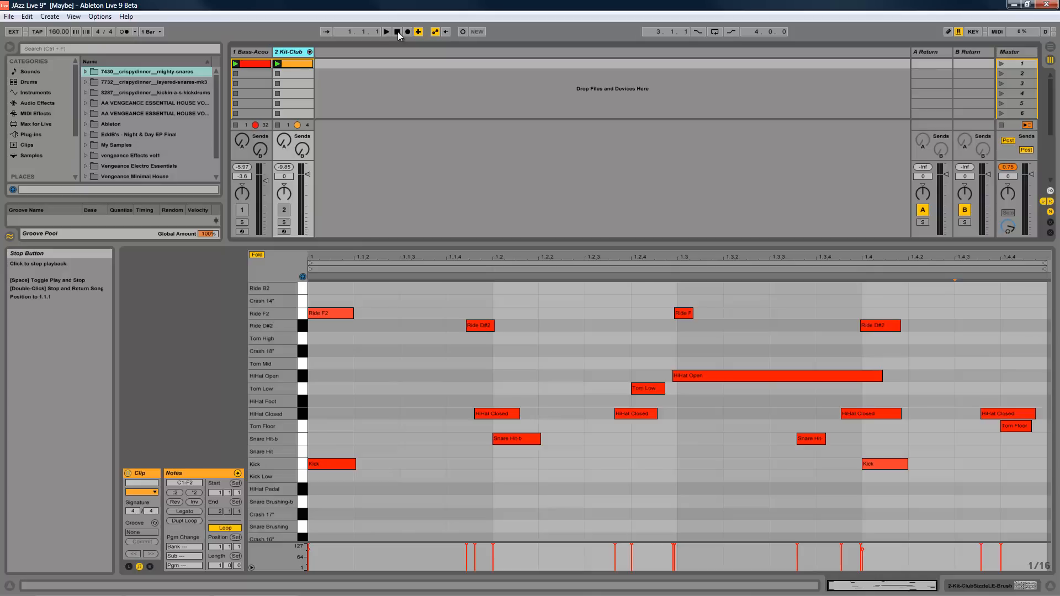
- Browse the Max for Live category and look through its Max Audio Effect, Max Instrument and Max MIDI Effect folders
click(35, 125)
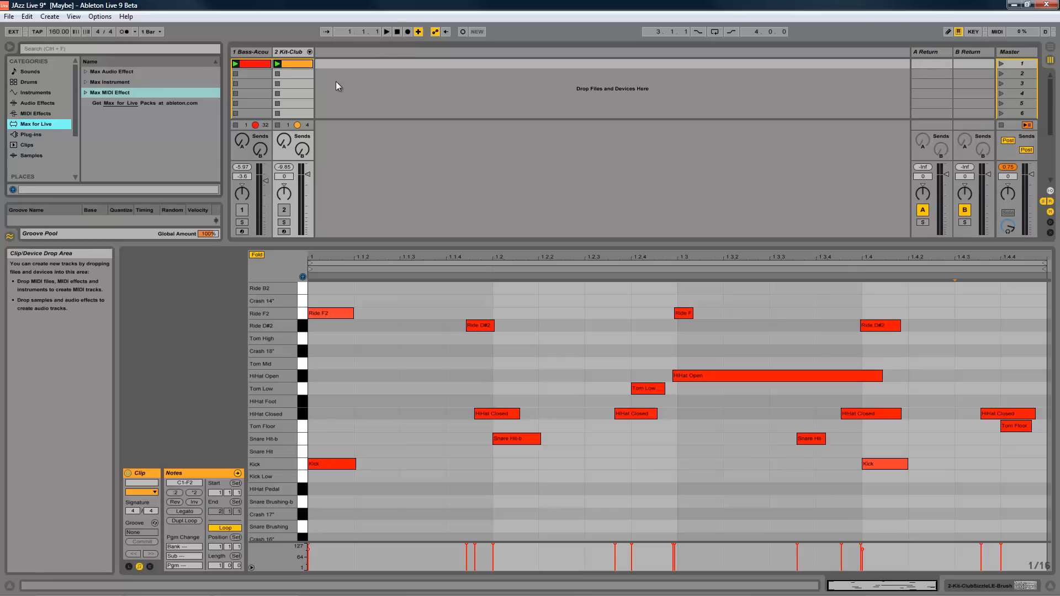
click(86, 72)
click(86, 73)
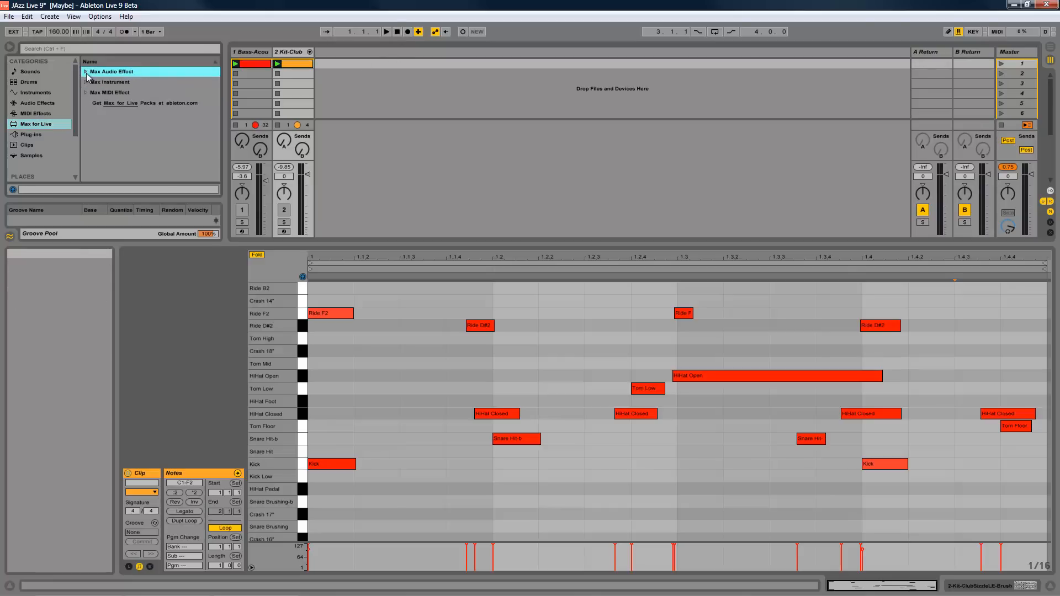
click(86, 82)
click(85, 82)
click(86, 91)
click(87, 91)
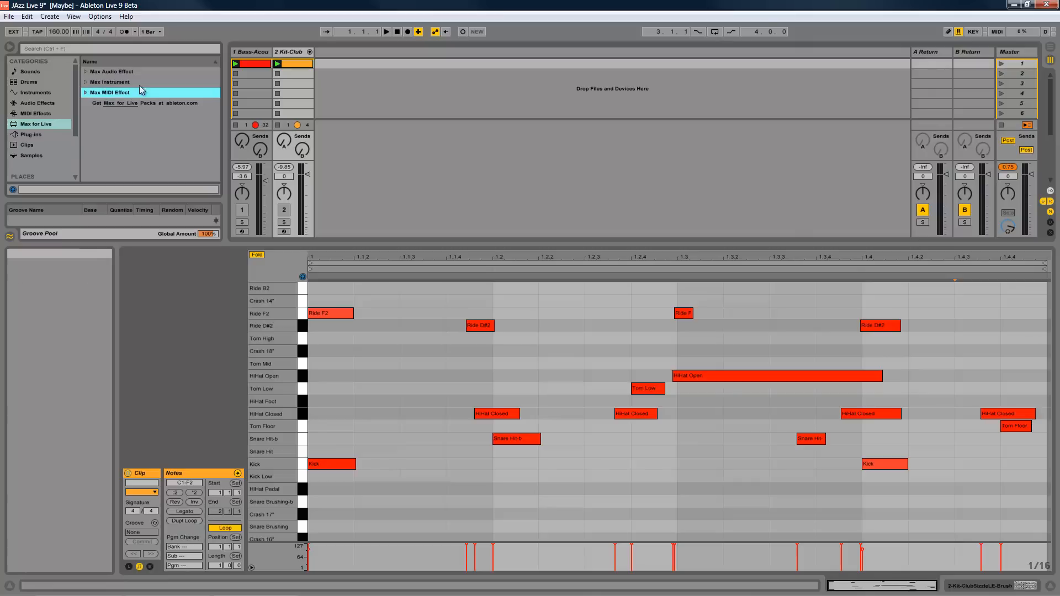
click(130, 72)
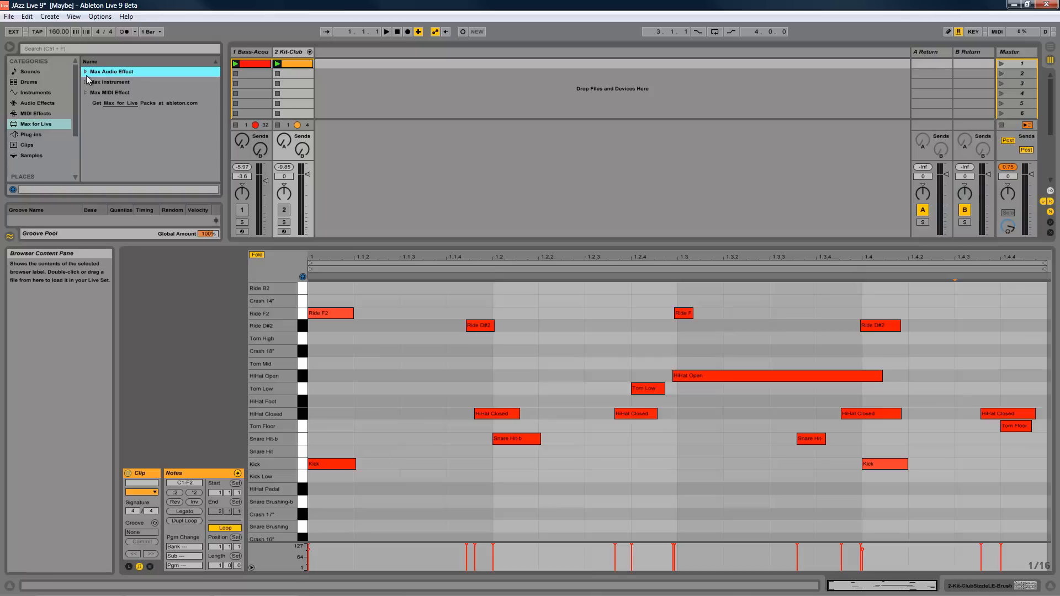
click(86, 71)
click(117, 84)
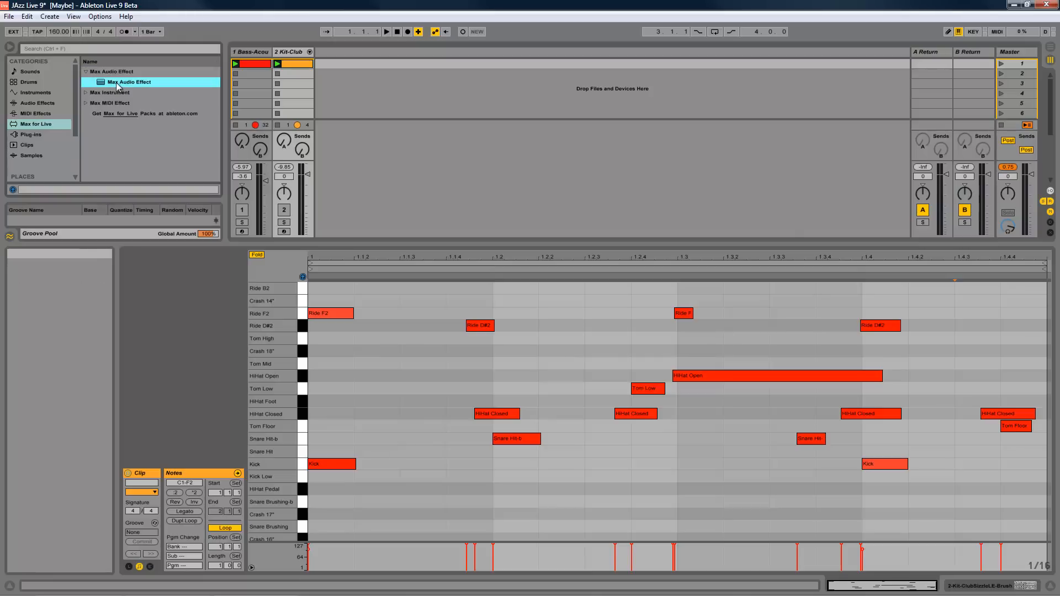
- Replace the Kit-Club and Bass tracks with a single new empty MIDI track
click(294, 53)
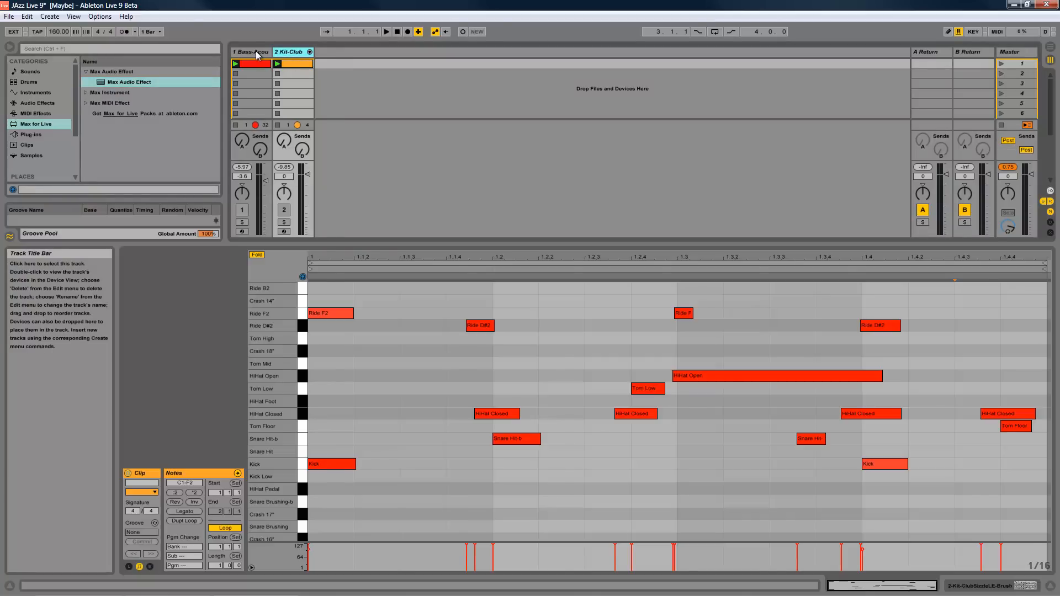
key(Delete)
right_click(299, 56)
click(314, 69)
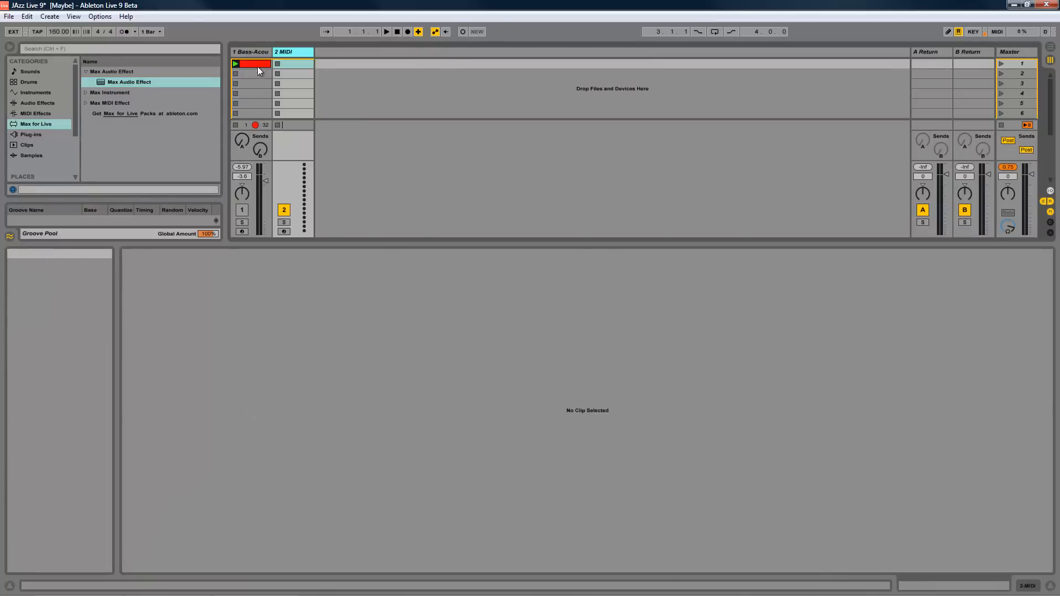
click(256, 54)
key(Delete)
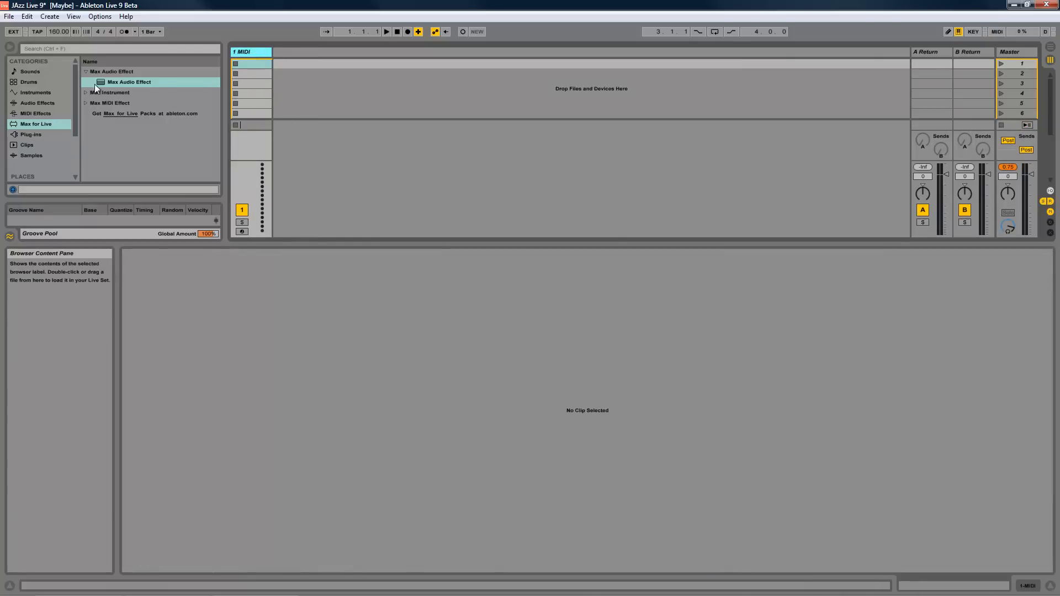
- Load the Max Instrument device onto the empty MIDI track and open it in the Max editor
click(88, 75)
click(85, 83)
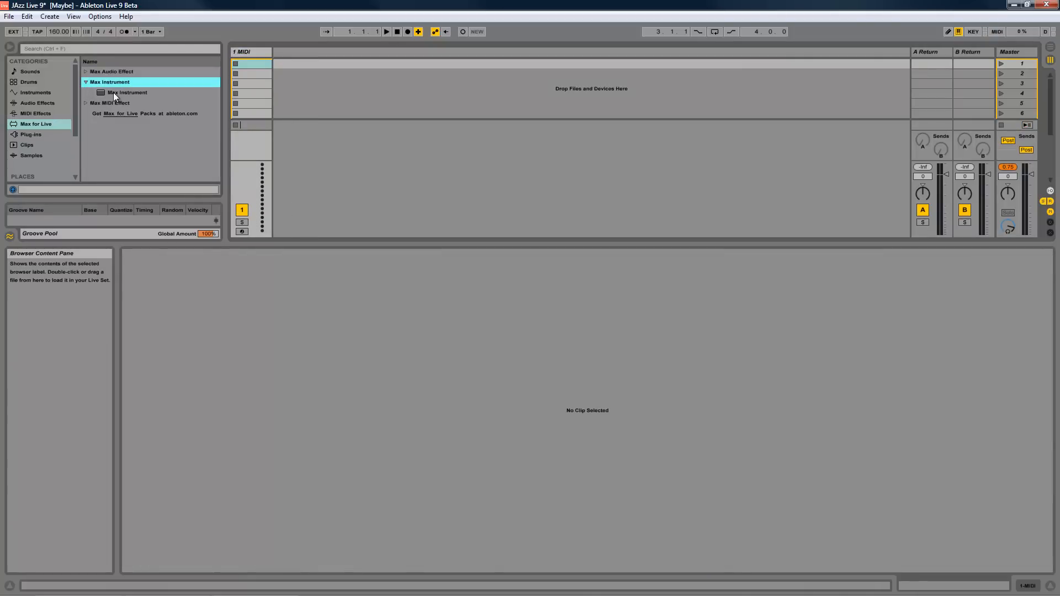
drag(115, 92, 247, 51)
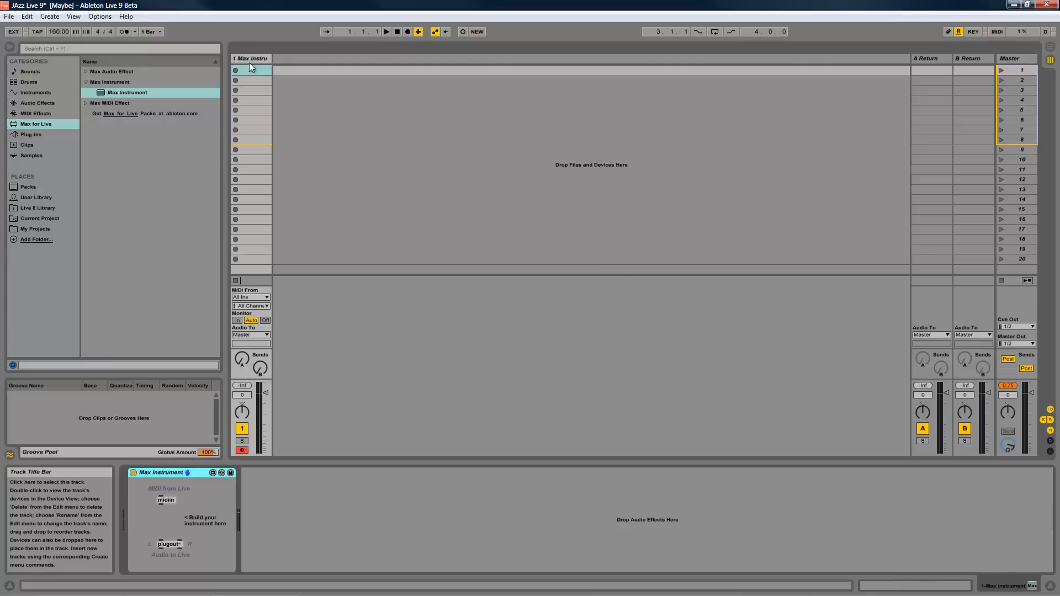
click(212, 473)
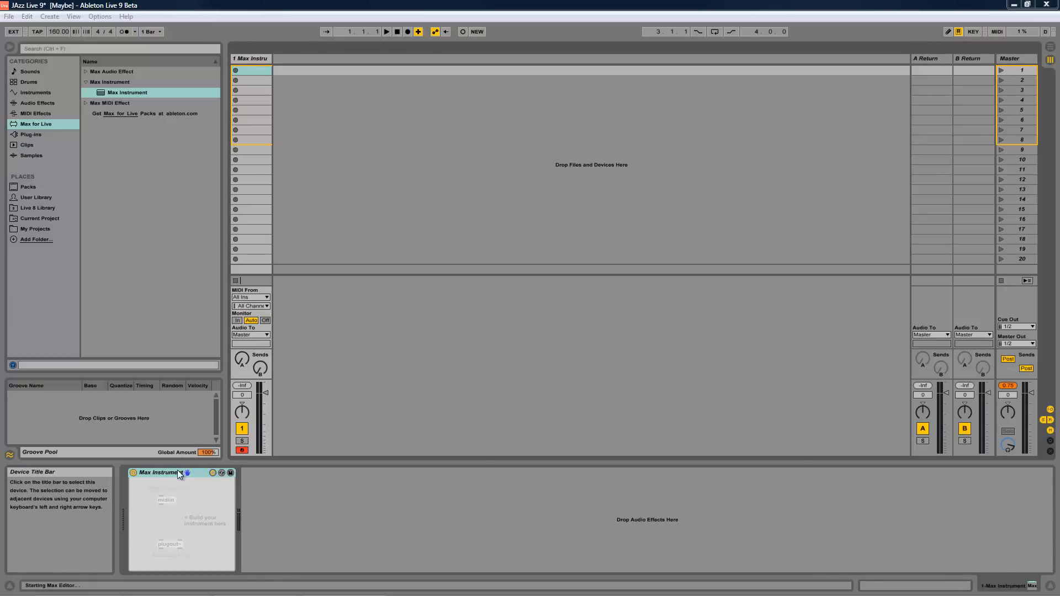
click(330, 495)
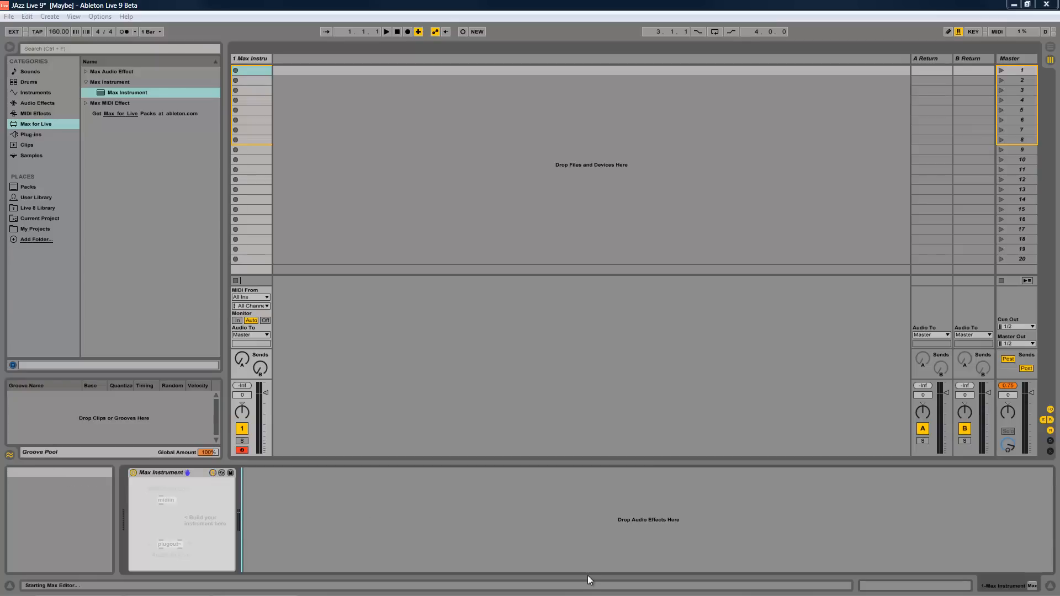
click(164, 468)
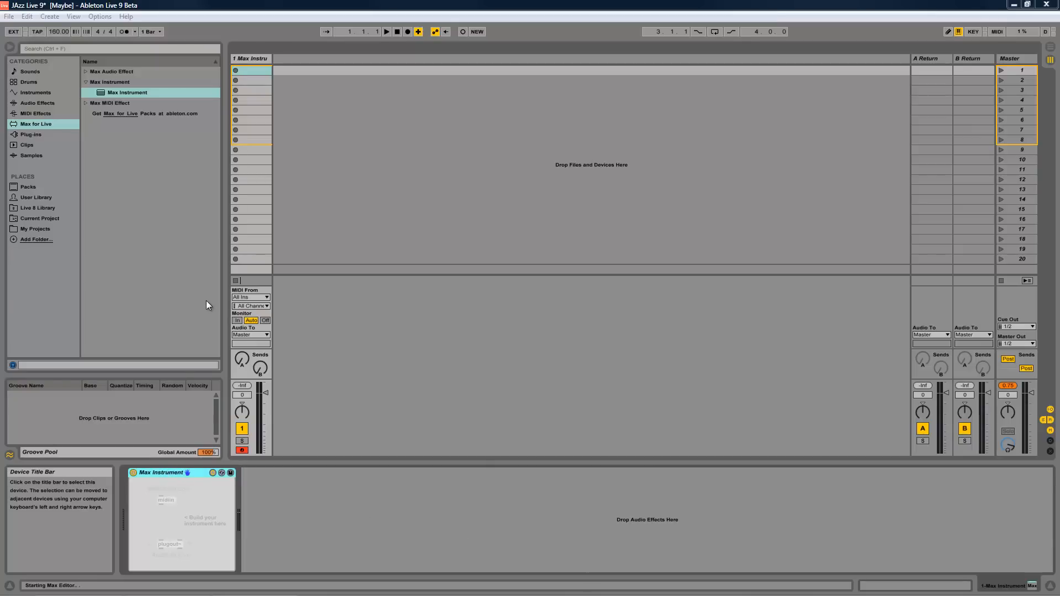
- Remove the Max Instrument from the MIDI track and browse the Instruments and Audio Effects categories
click(86, 82)
click(263, 59)
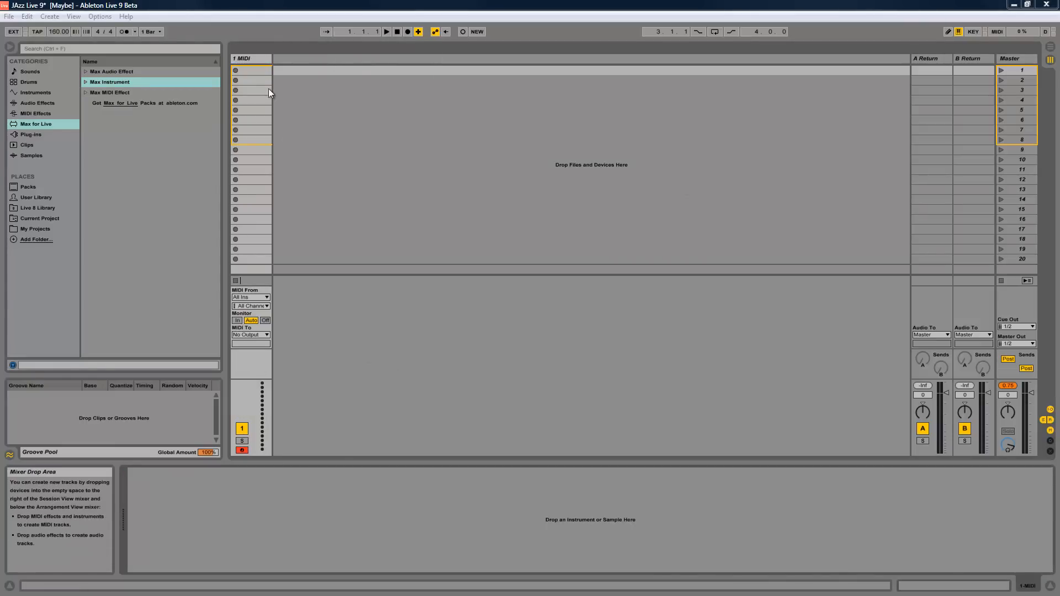
click(257, 60)
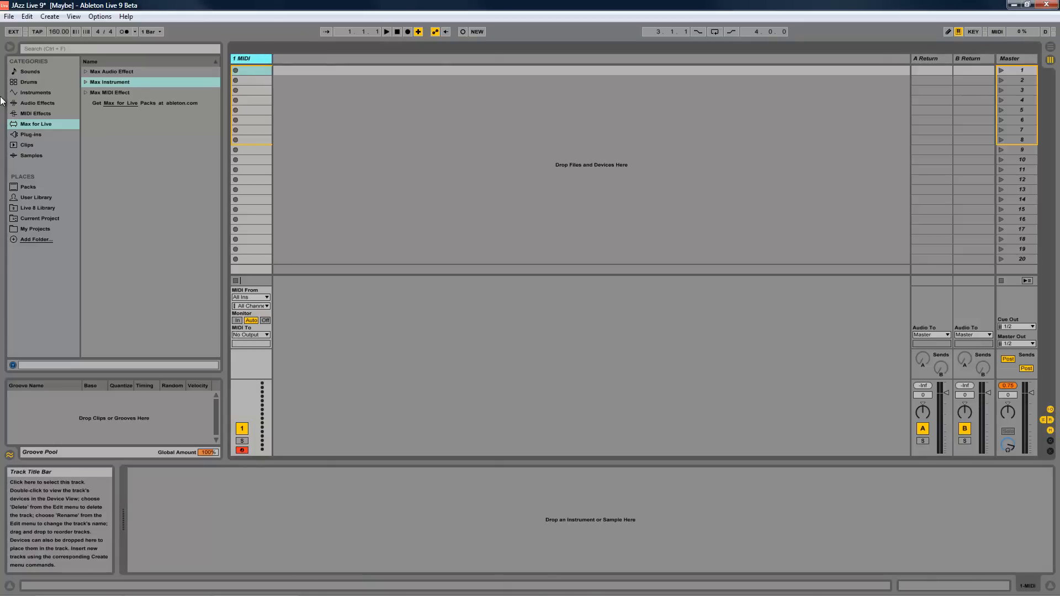
click(44, 94)
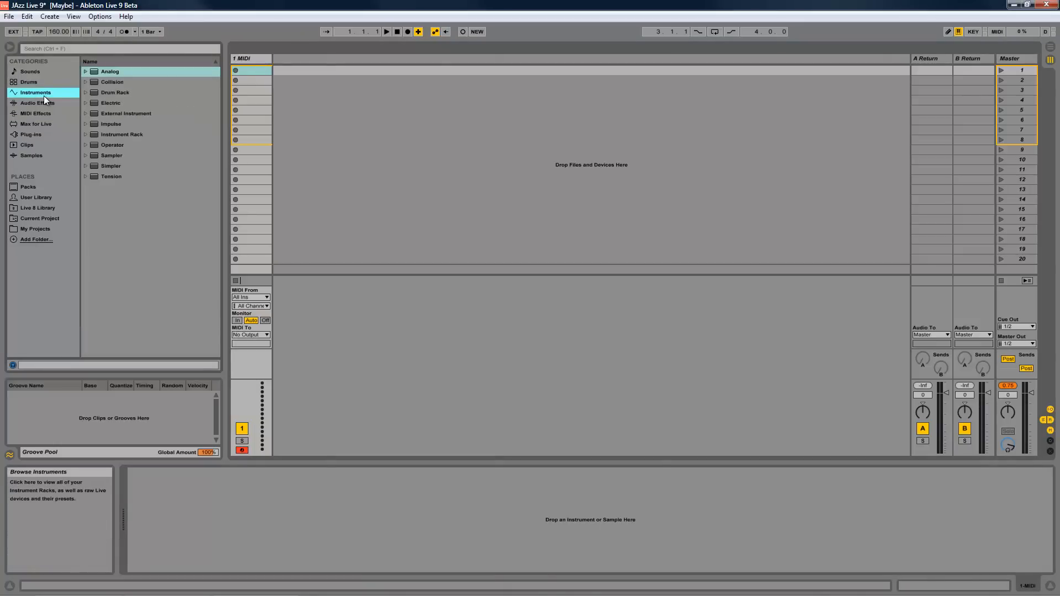
click(45, 101)
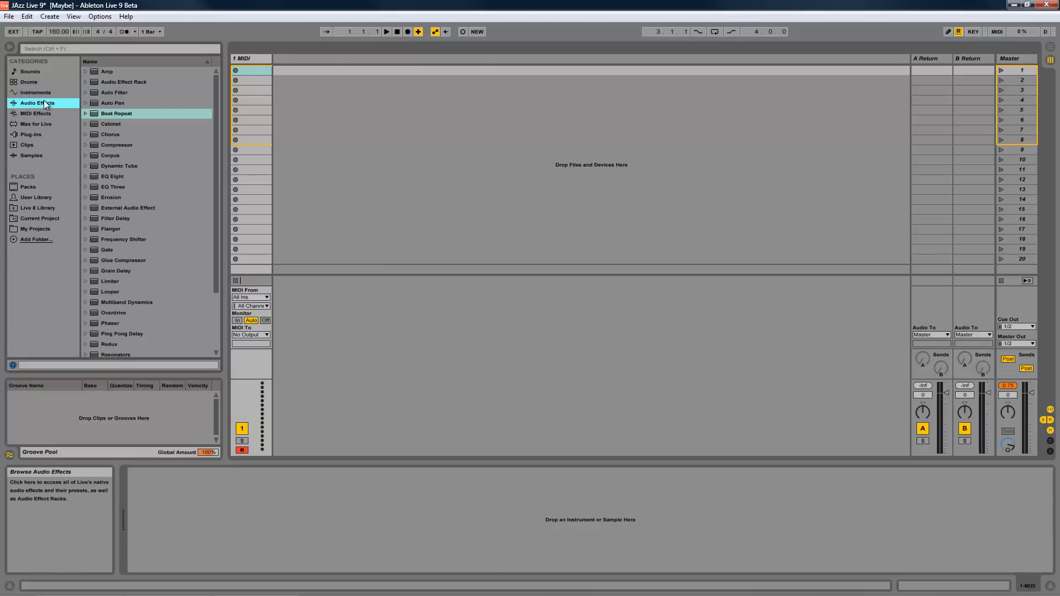
- Open the recent set Deep house Live 9 without saving the changes to JAzz Live 9
click(9, 16)
mouse_move(65, 52)
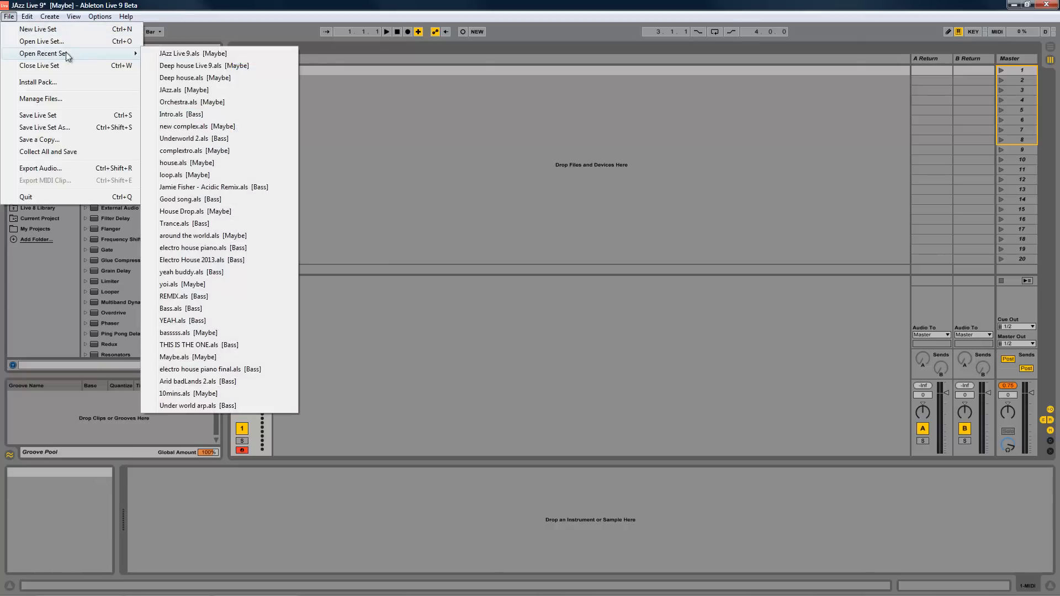
click(217, 77)
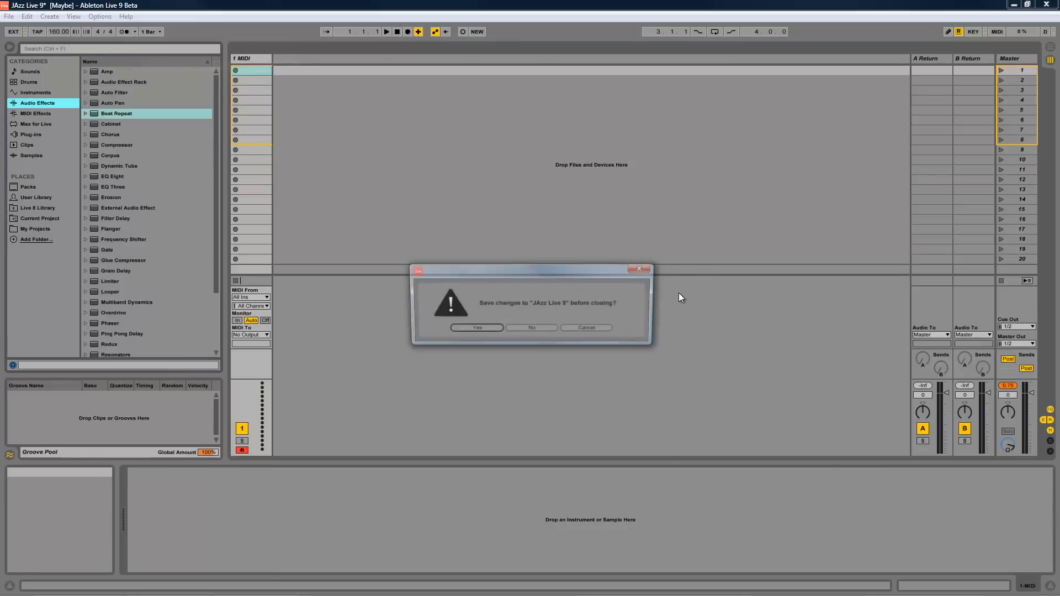
click(530, 328)
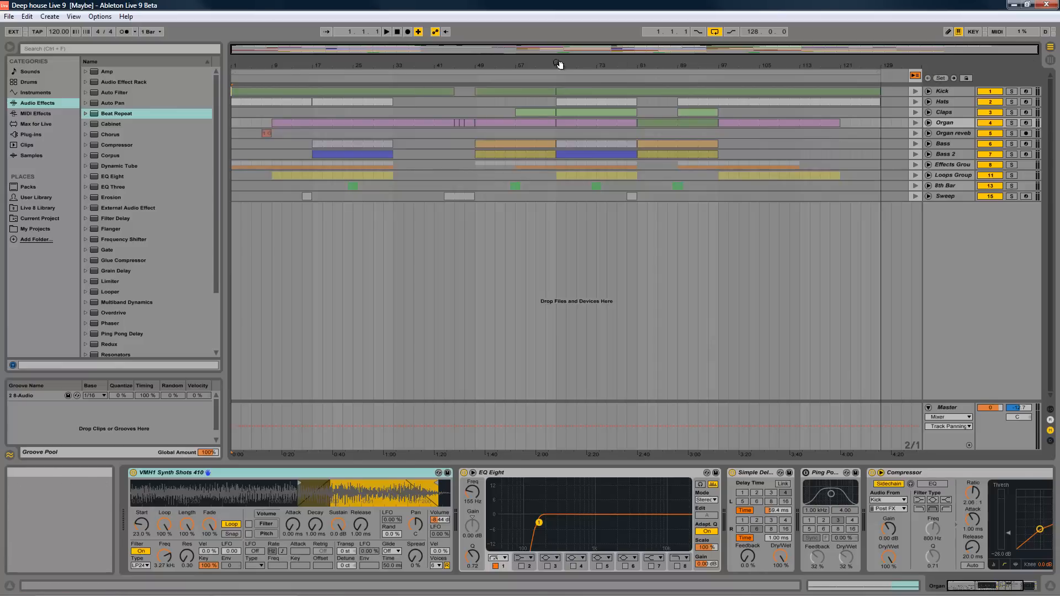
- Return all tracks to the arrangement, play the set briefly, and switch to the Session View
click(916, 76)
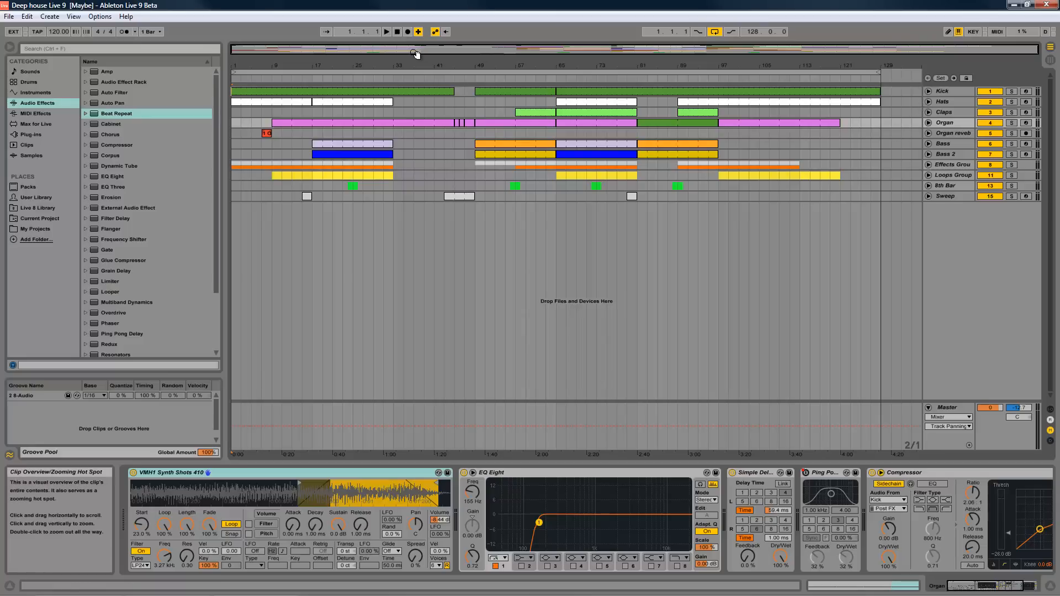
click(386, 31)
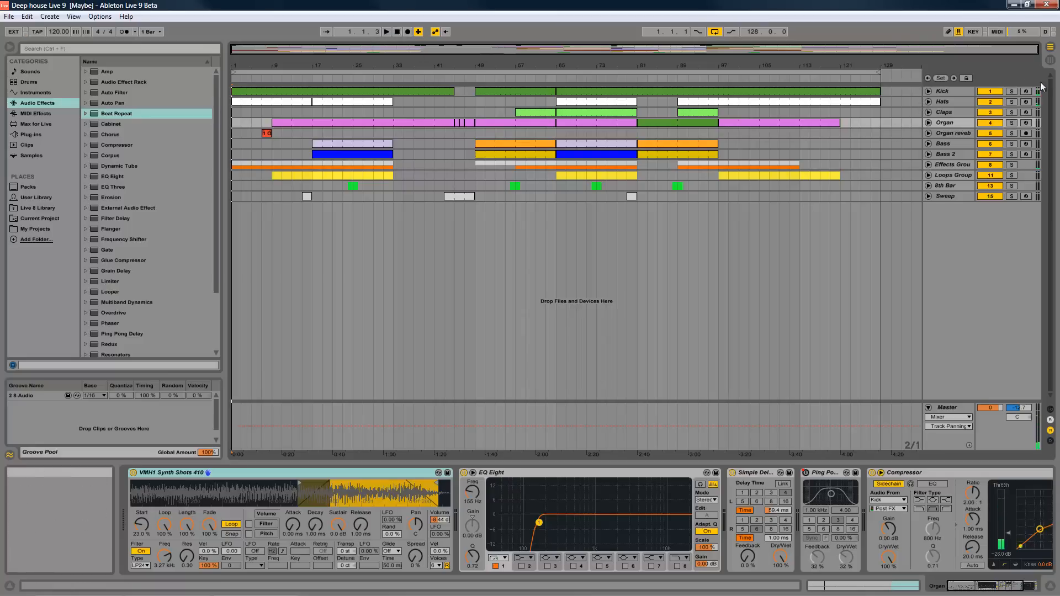
click(1051, 60)
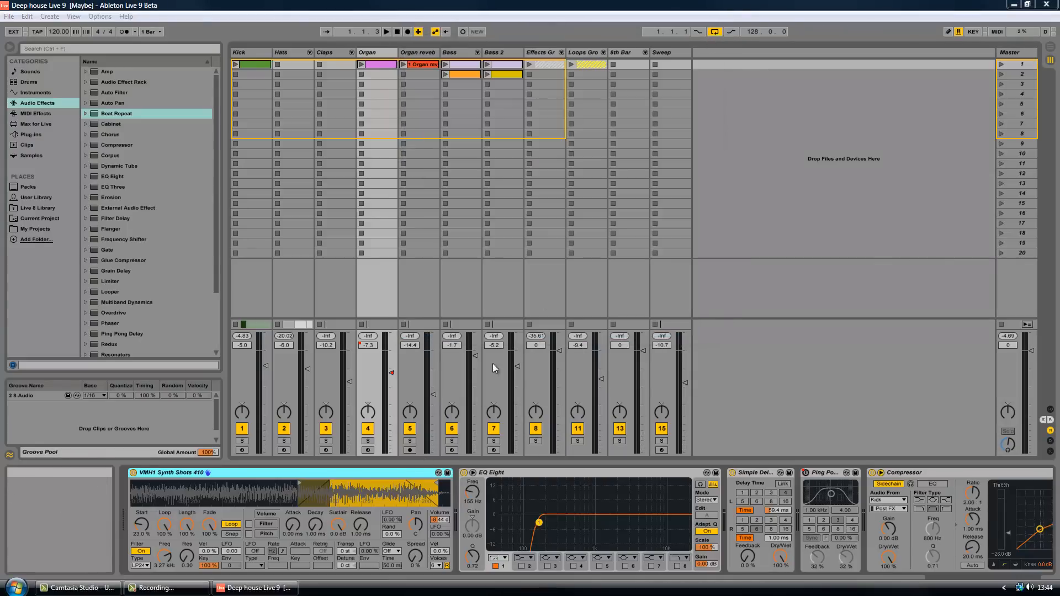
- Select EQ Eight on the Organ track and launch the track's first clip
click(827, 232)
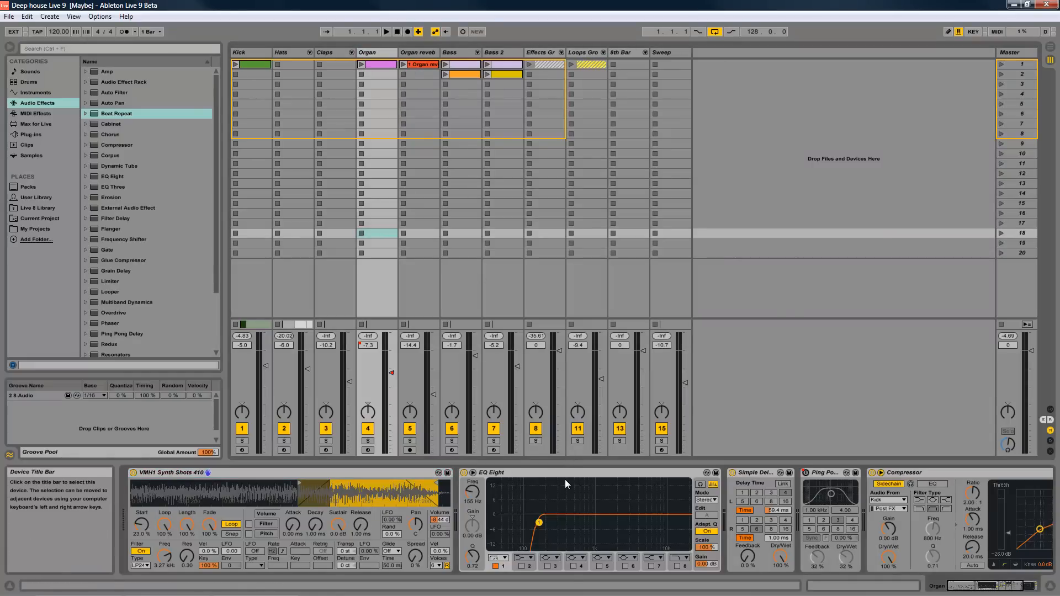
click(565, 477)
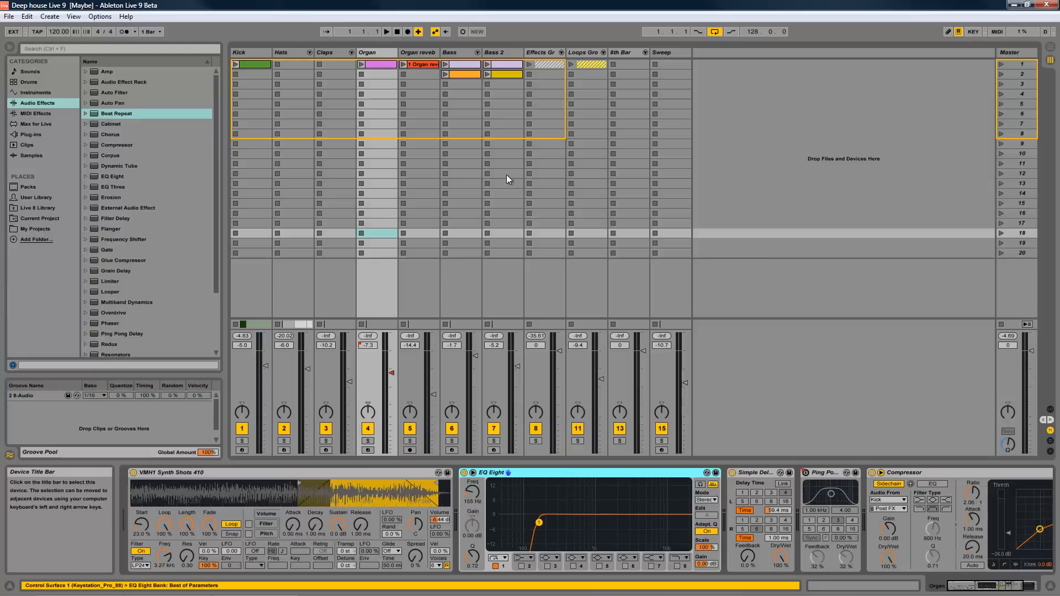
click(362, 65)
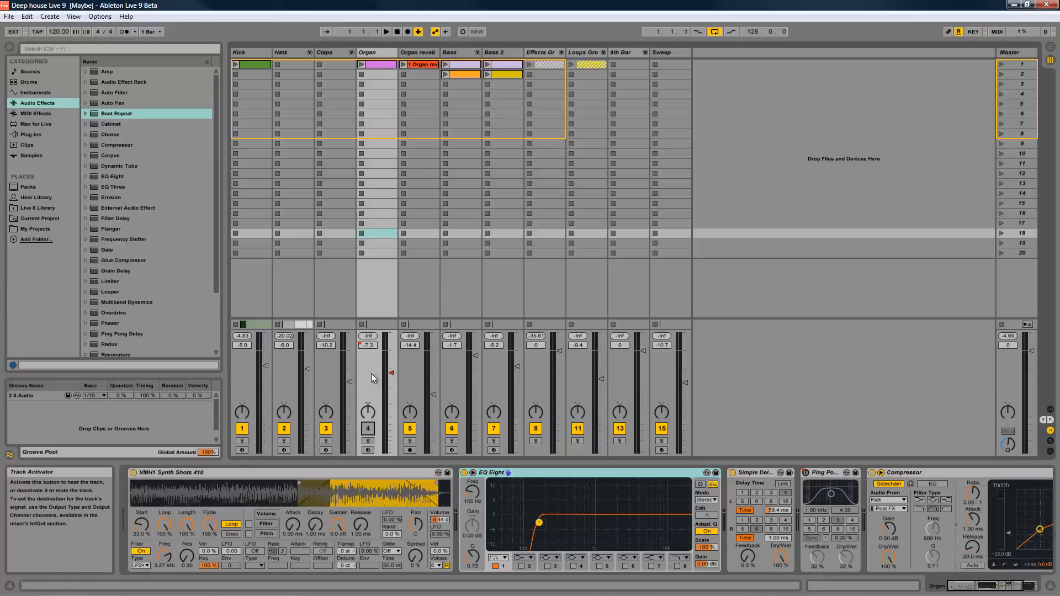
click(363, 65)
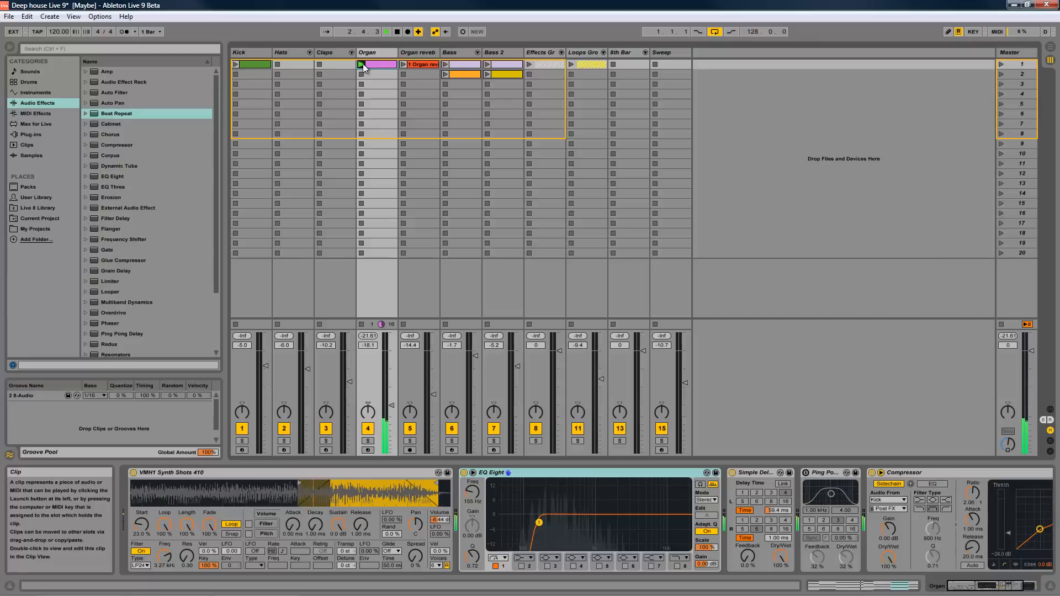
- Collapse the synth, Simple Delay, Ping Pong Delay and Compressor on the Organ track, and select EQ Eight
double_click(361, 474)
double_click(453, 475)
double_click(452, 475)
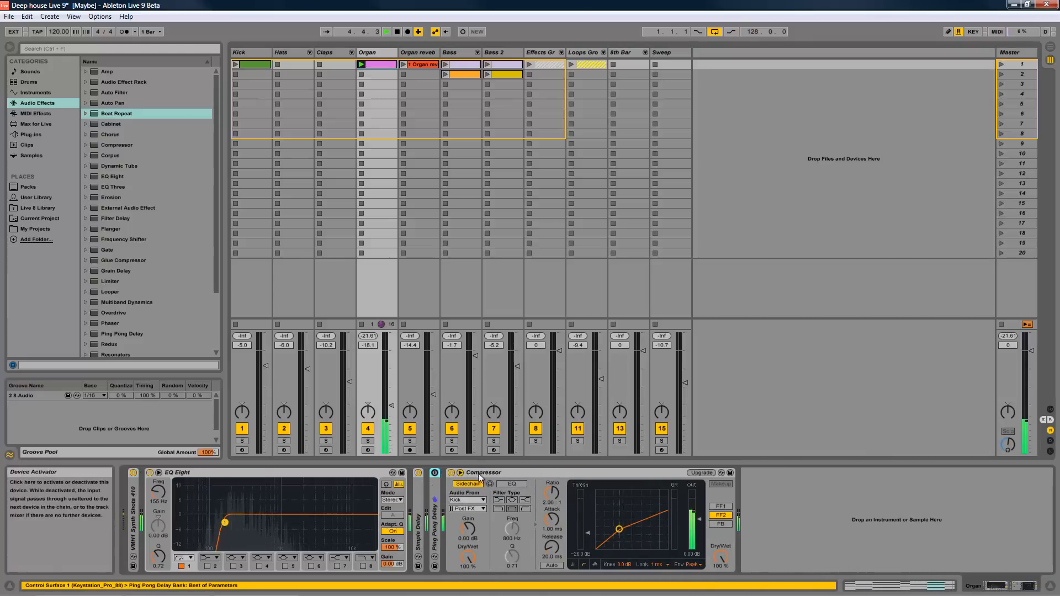
double_click(452, 474)
click(325, 474)
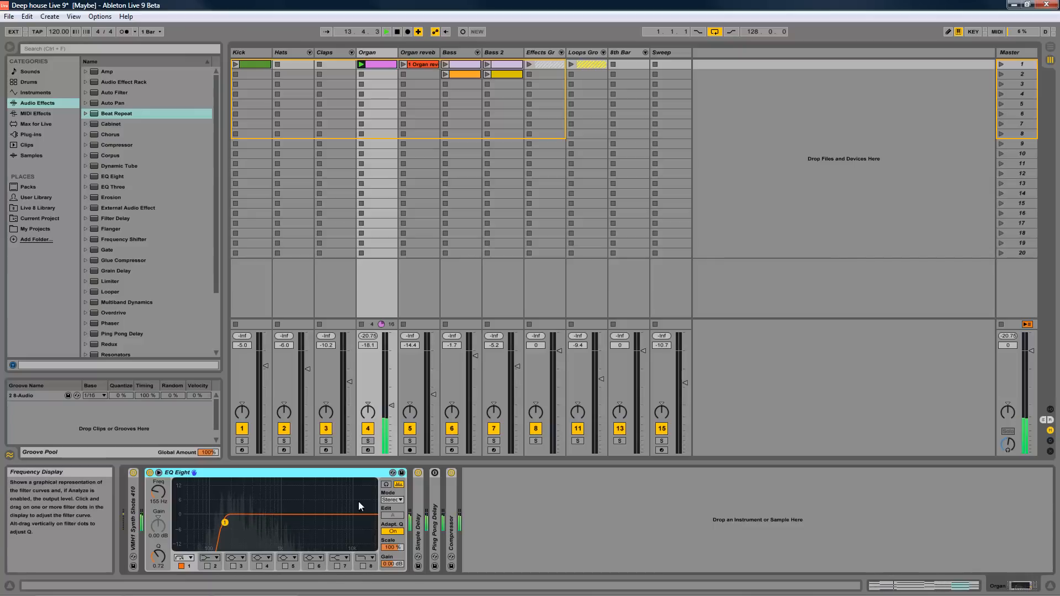
- Toggle the Analyze display of EQ Eight off and on during playback, leaving it off
click(398, 484)
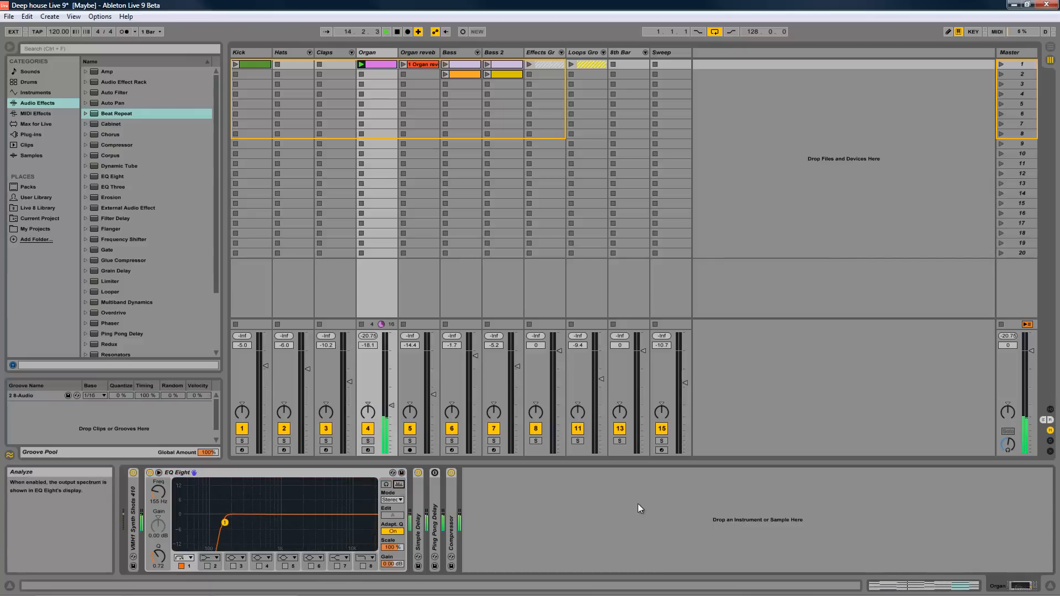
click(398, 484)
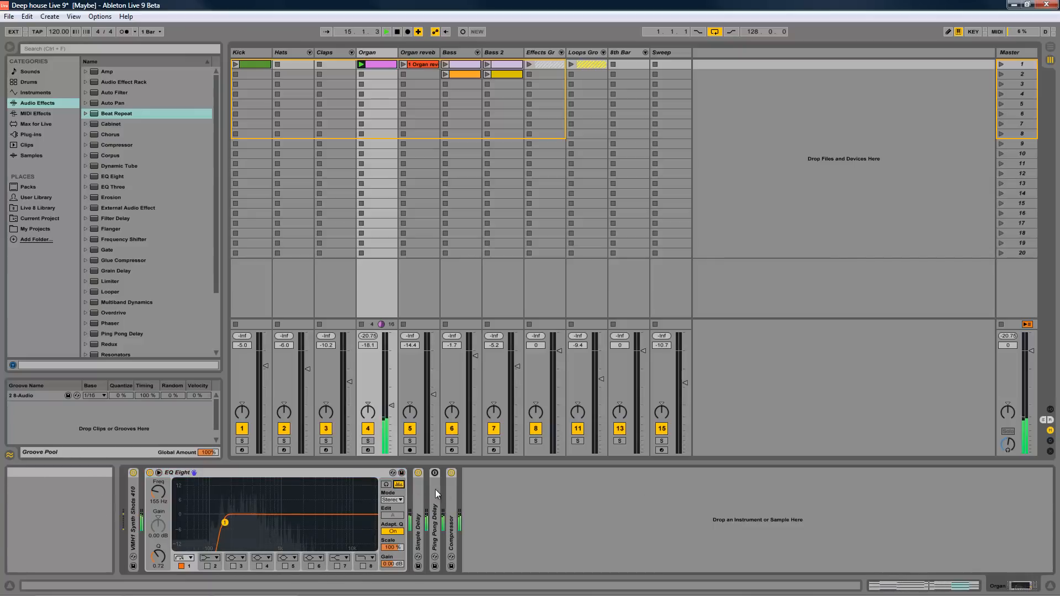
click(399, 485)
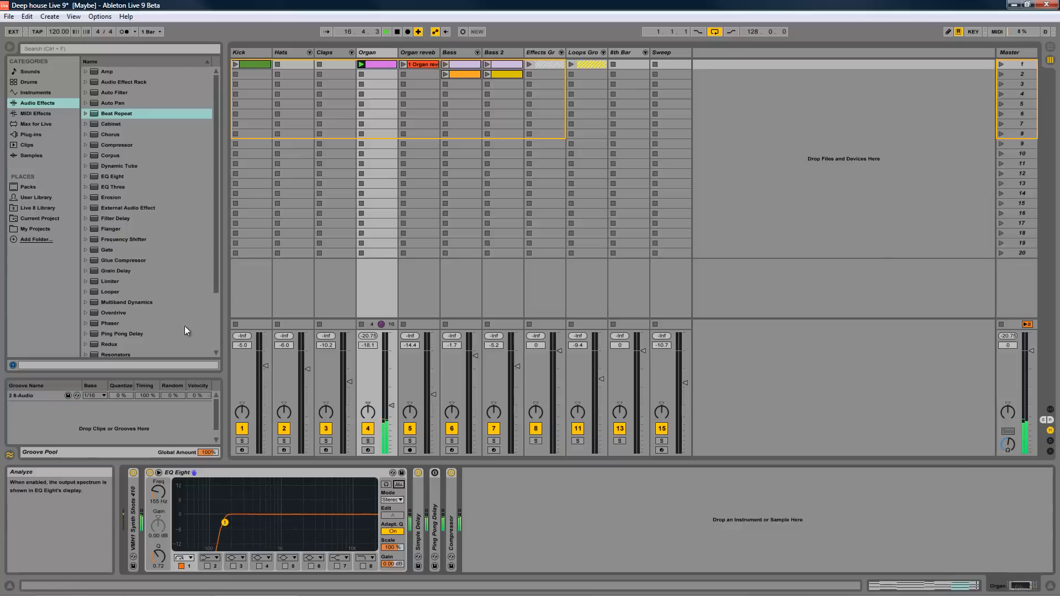
- Try the Spectrum device with an enlarged display at the end of the Organ track's chain, and remove it
scroll(166, 320, down, 4)
drag(131, 319, 585, 541)
click(476, 472)
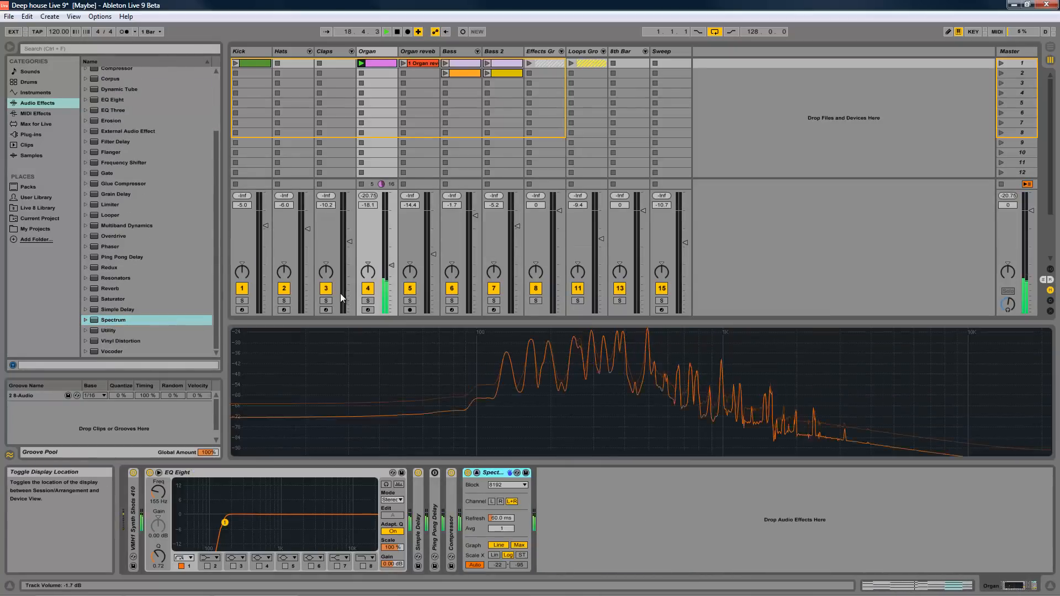
click(476, 473)
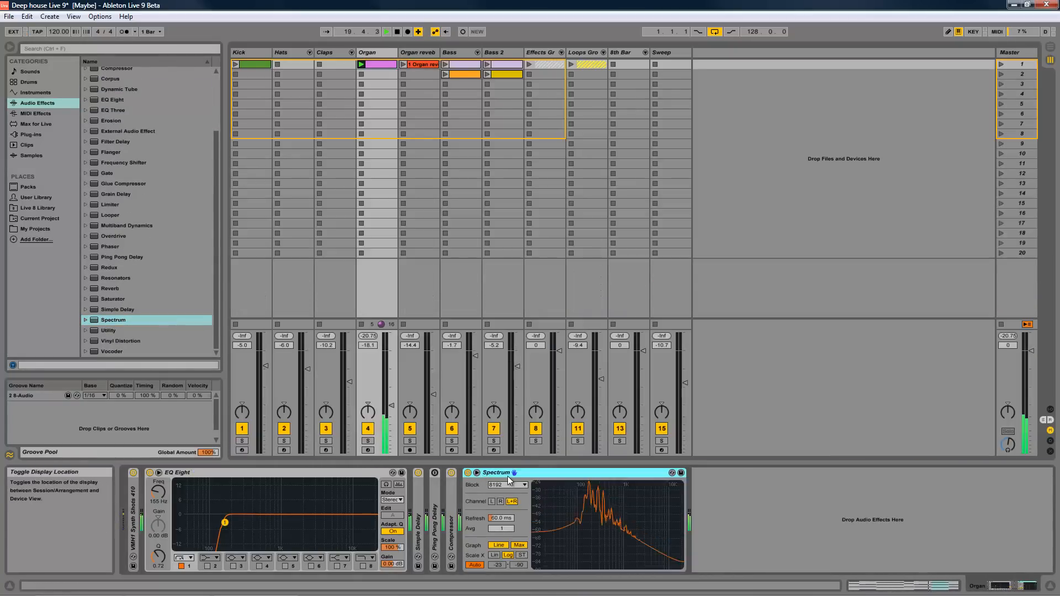
key(Delete)
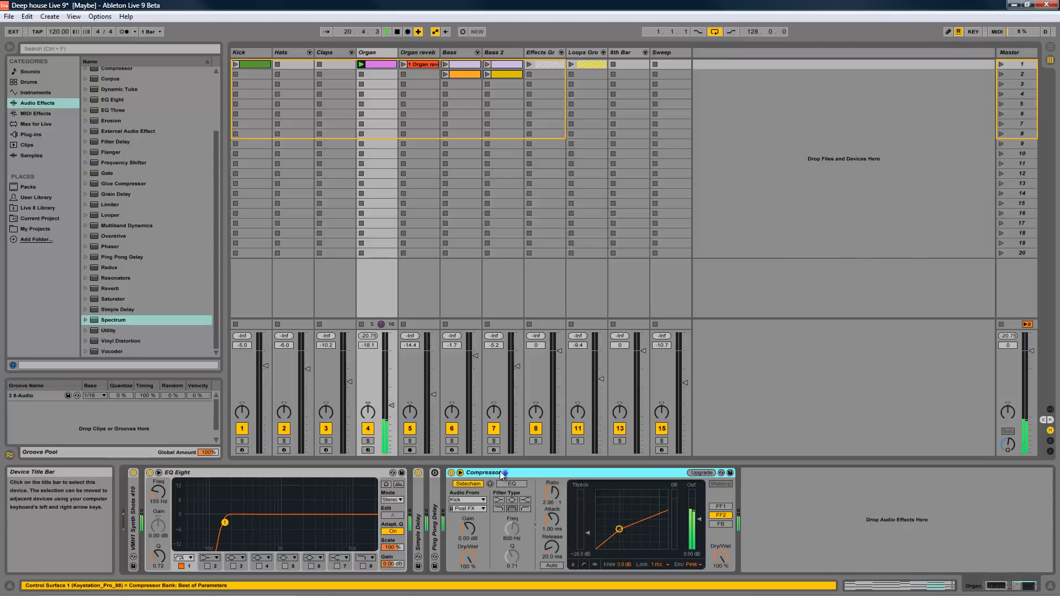
- Turn on Analyze in EQ Eight, enlarge its display in the main view, and look through the curve types of filter 1
click(398, 484)
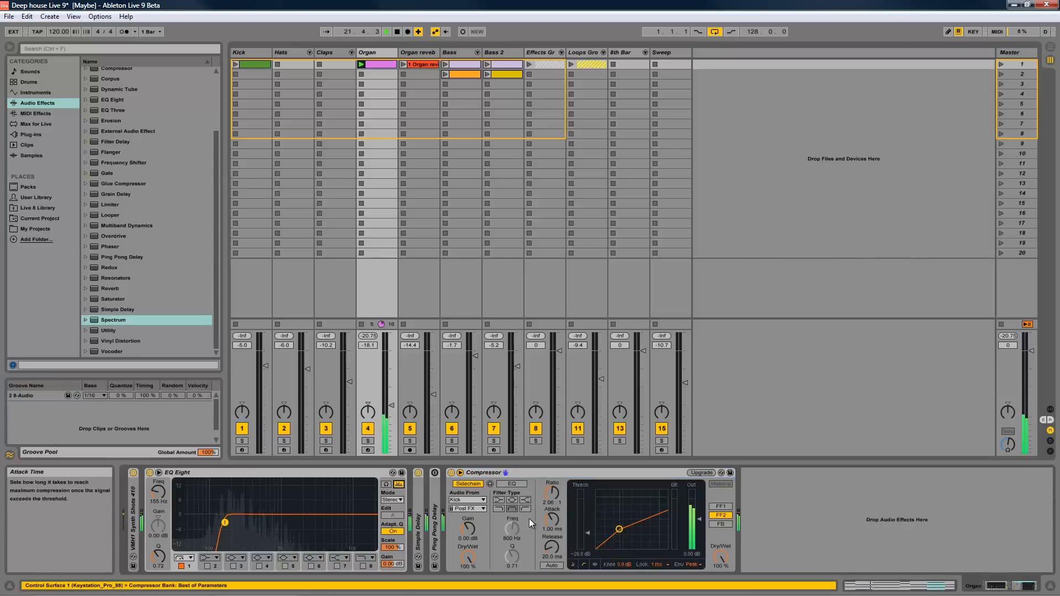
click(159, 472)
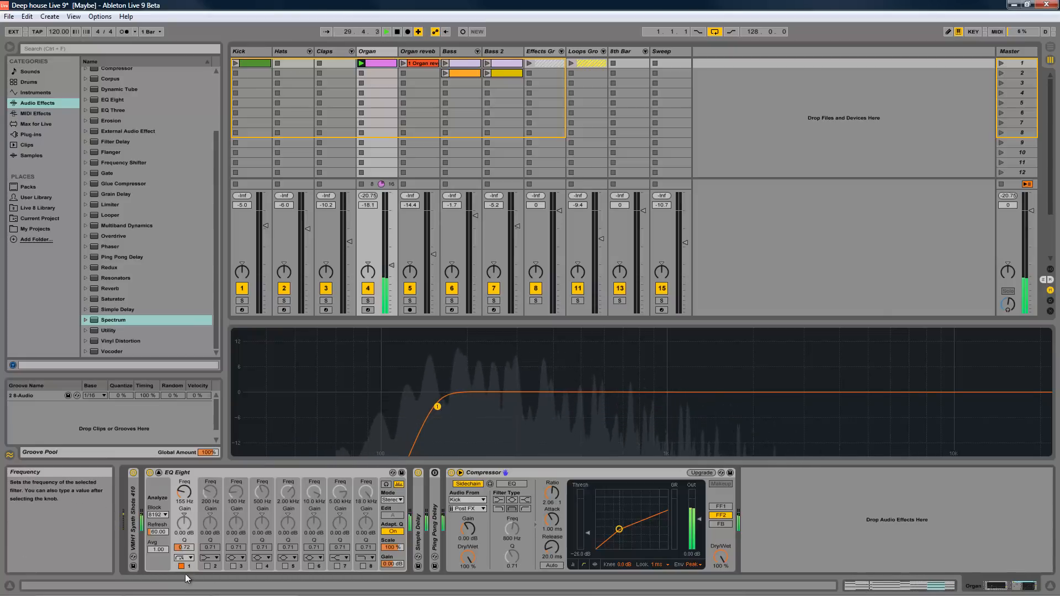
click(191, 559)
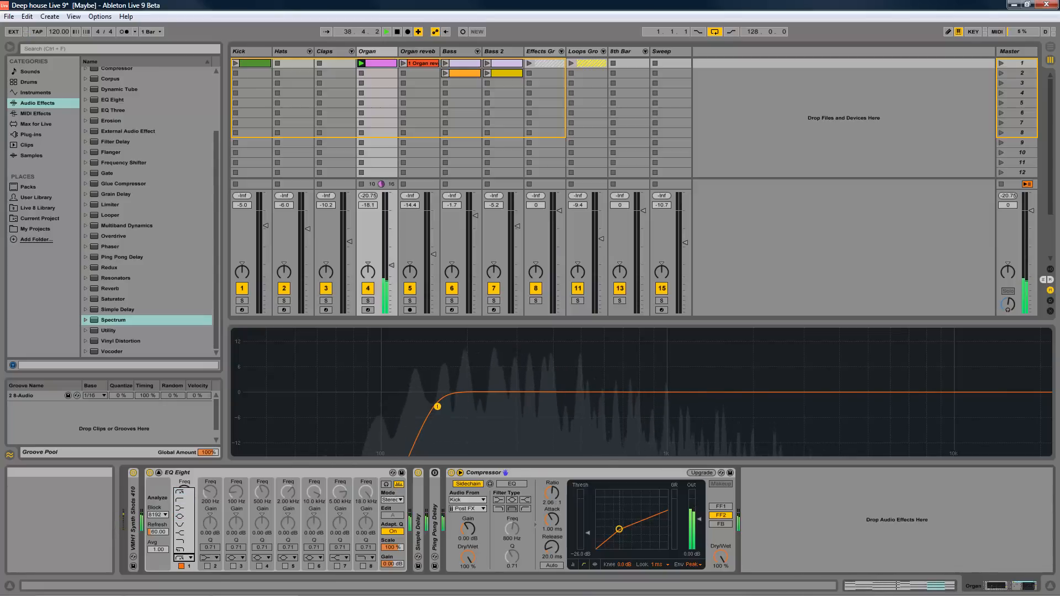
click(238, 588)
click(239, 587)
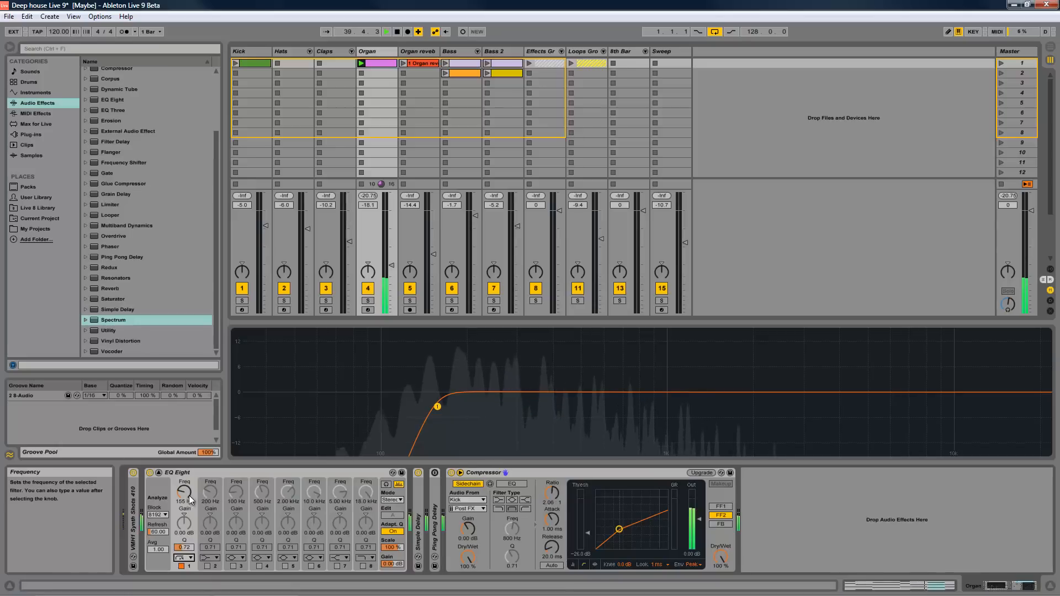
- Switch EQ Eight's filter 1 to the gentler low-cut curve and look at its curve types again
click(184, 558)
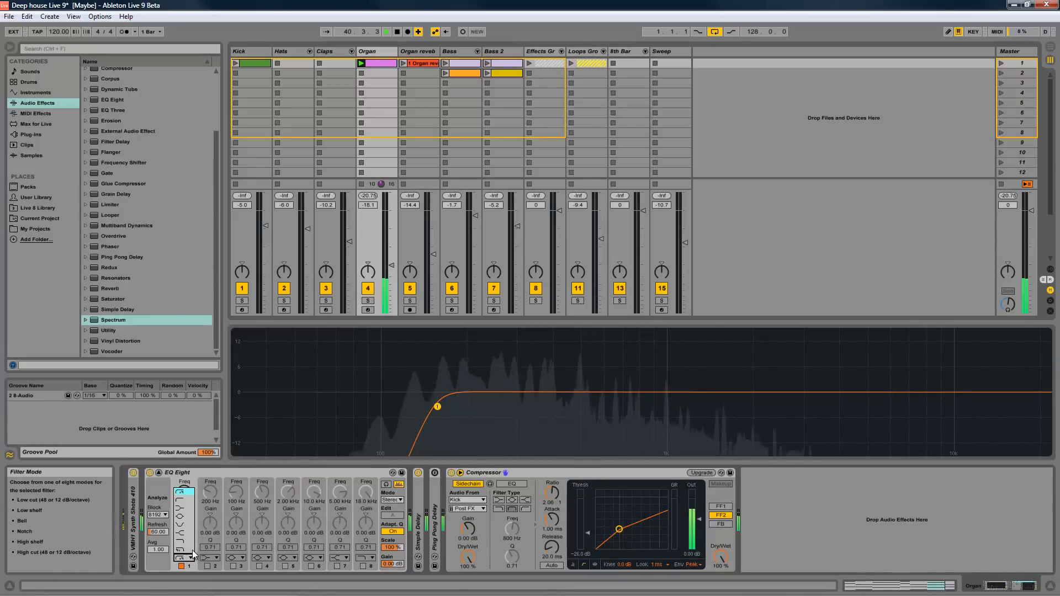
click(183, 504)
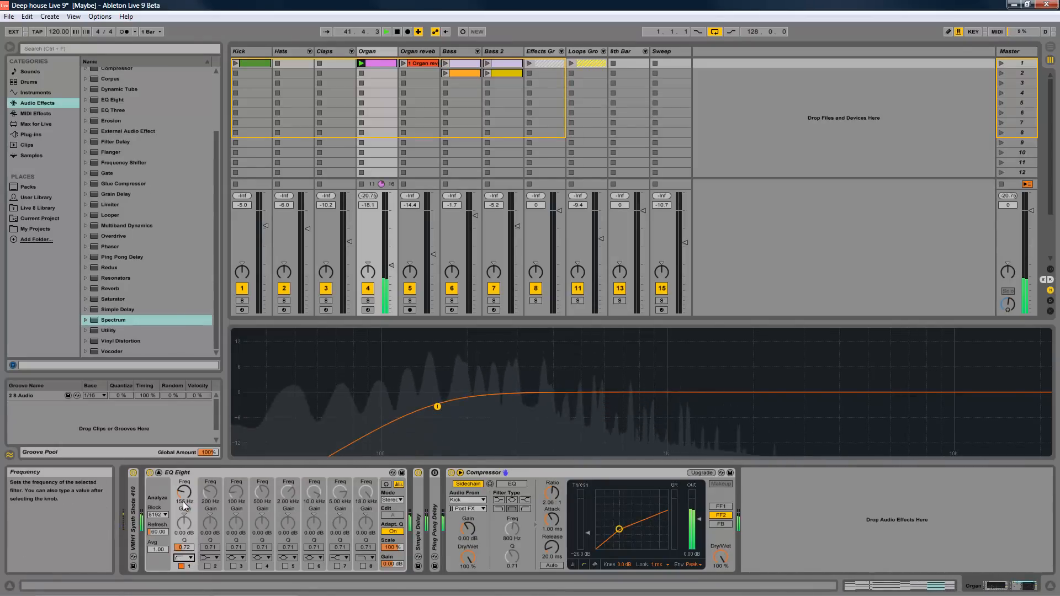
click(184, 558)
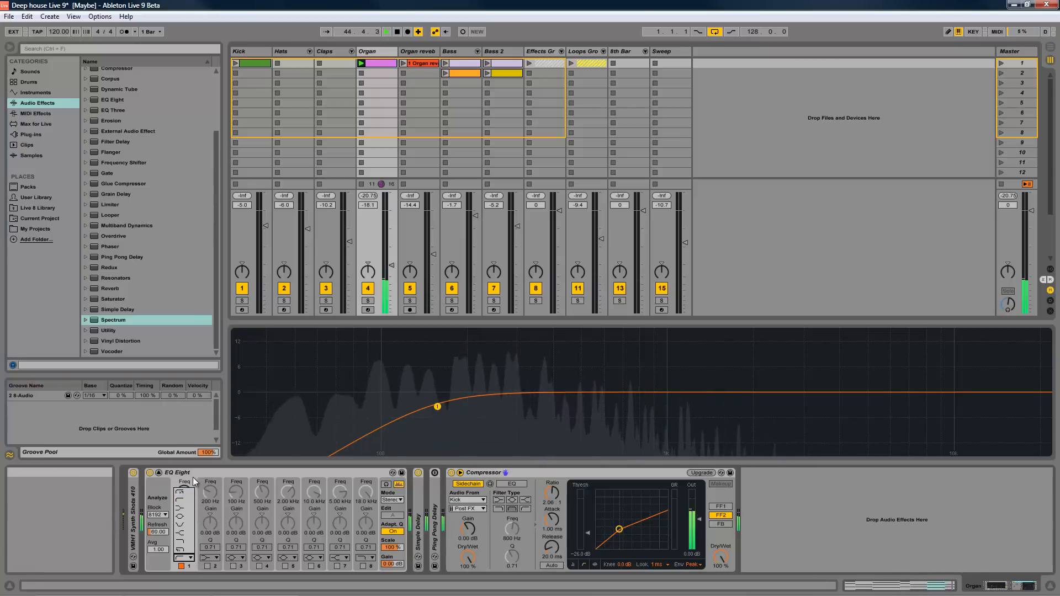
click(185, 490)
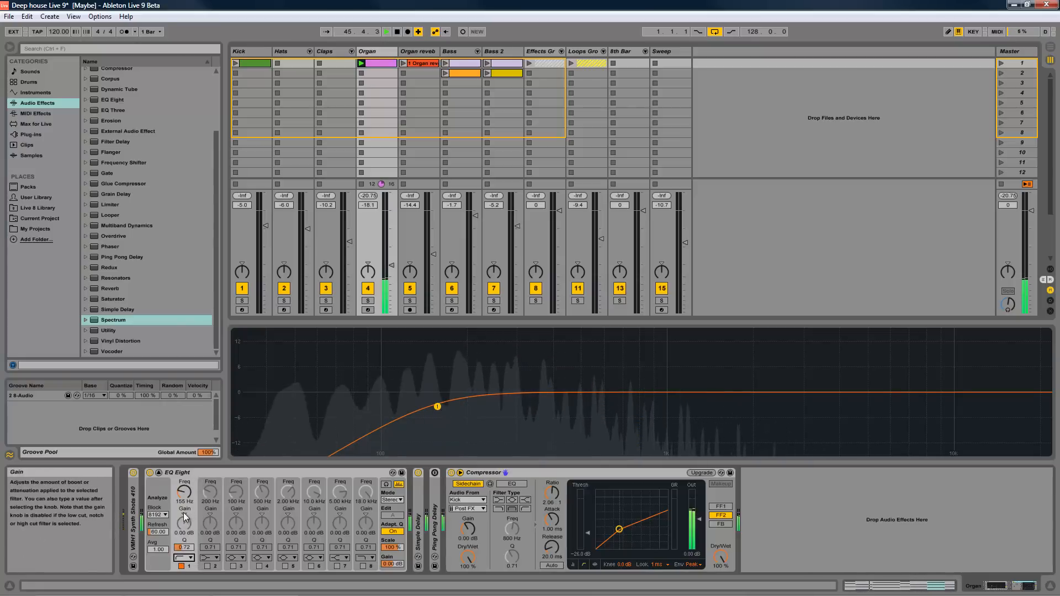
- Set EQ Eight's filter 1 to 231 Hz with a gain of -2.38 dB and a Q of 2.90
drag(187, 497, 188, 498)
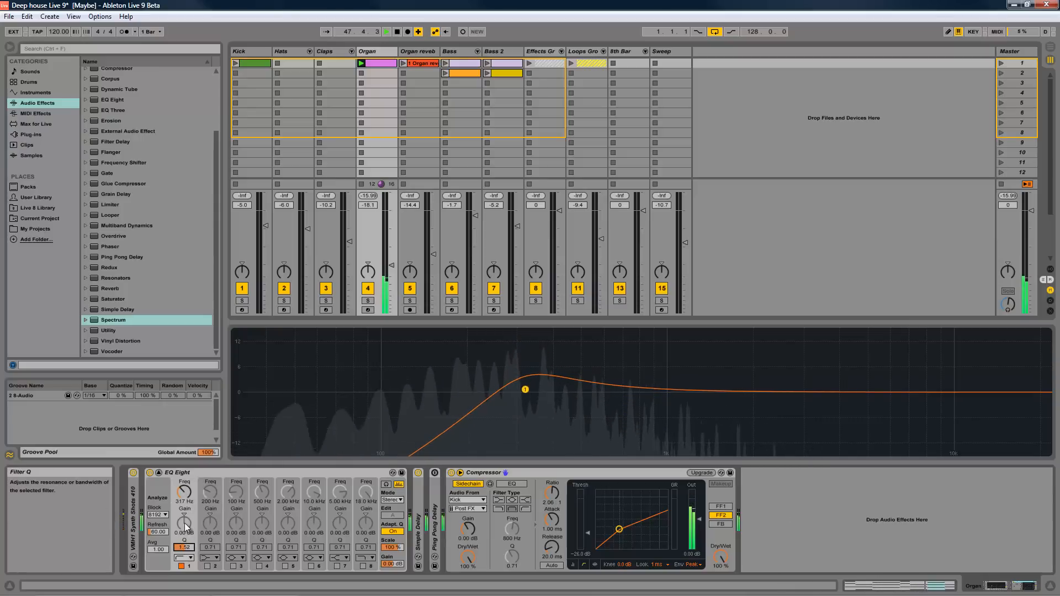
drag(185, 528, 188, 545)
click(186, 501)
- Try EQ Eight's filter 2 at 257 Hz with a gain of -2.14 dB, and switch the filter off again
drag(208, 493, 207, 490)
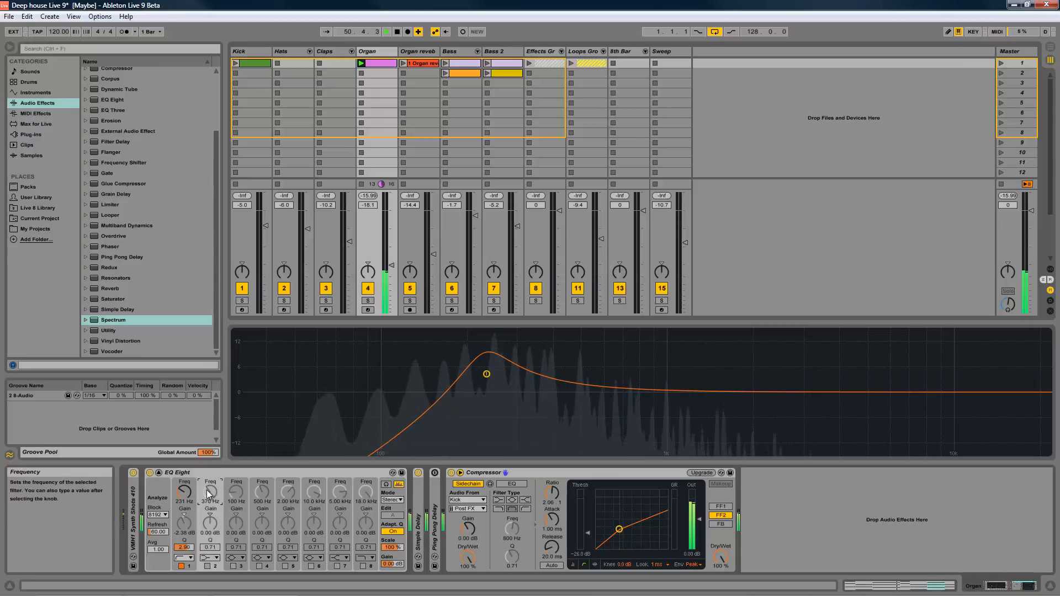
click(207, 566)
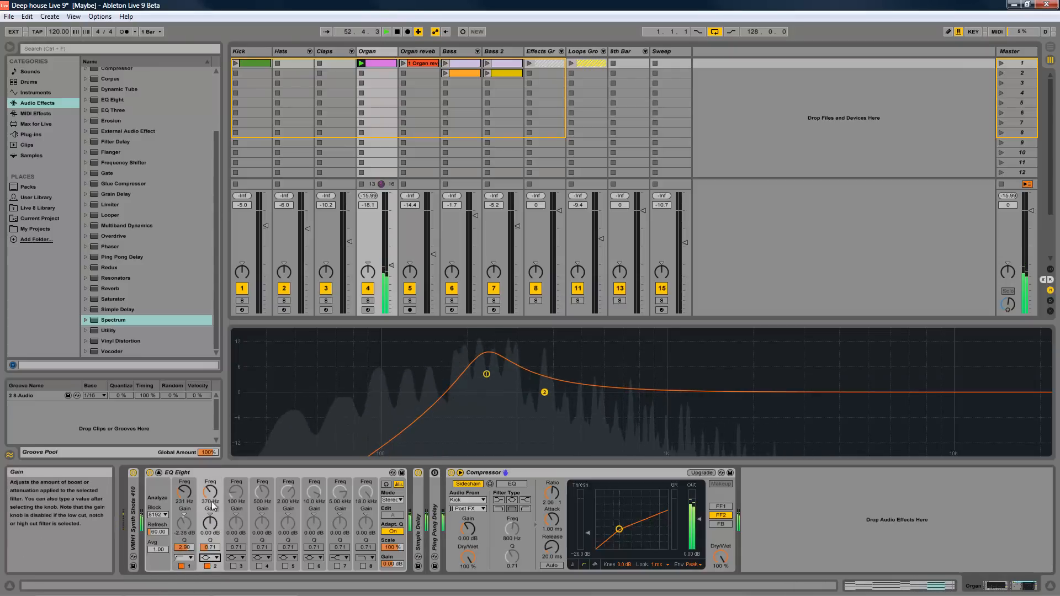
mouse_move(212, 505)
mouse_down()
mouse_move(203, 530)
mouse_move(212, 514)
mouse_up()
click(208, 566)
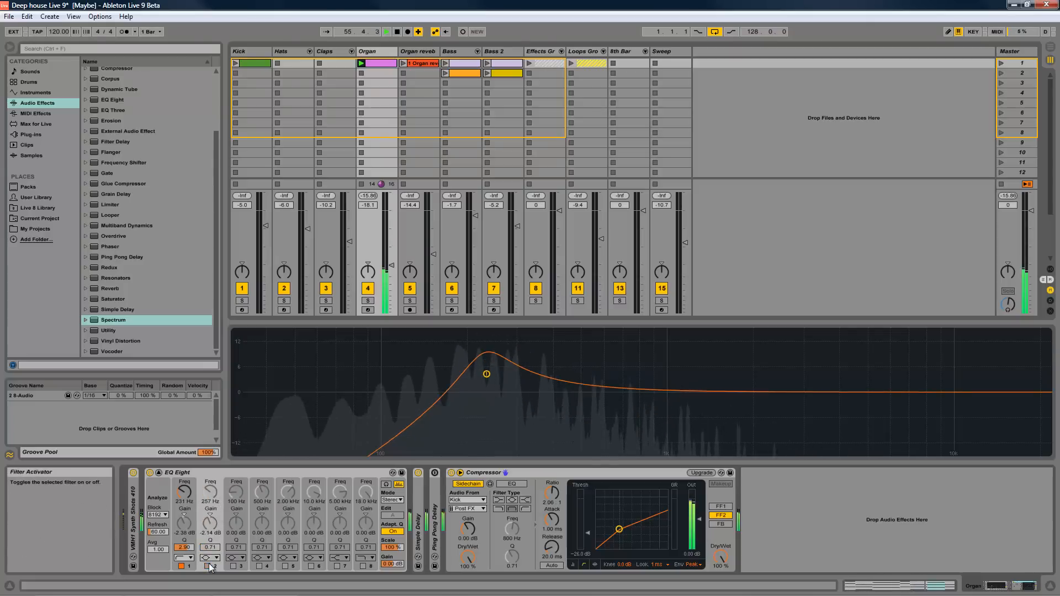
- Set EQ Eight's filter 1 to the steep low-cut curve and place it at 147 Hz with a Q of 0.73
click(186, 558)
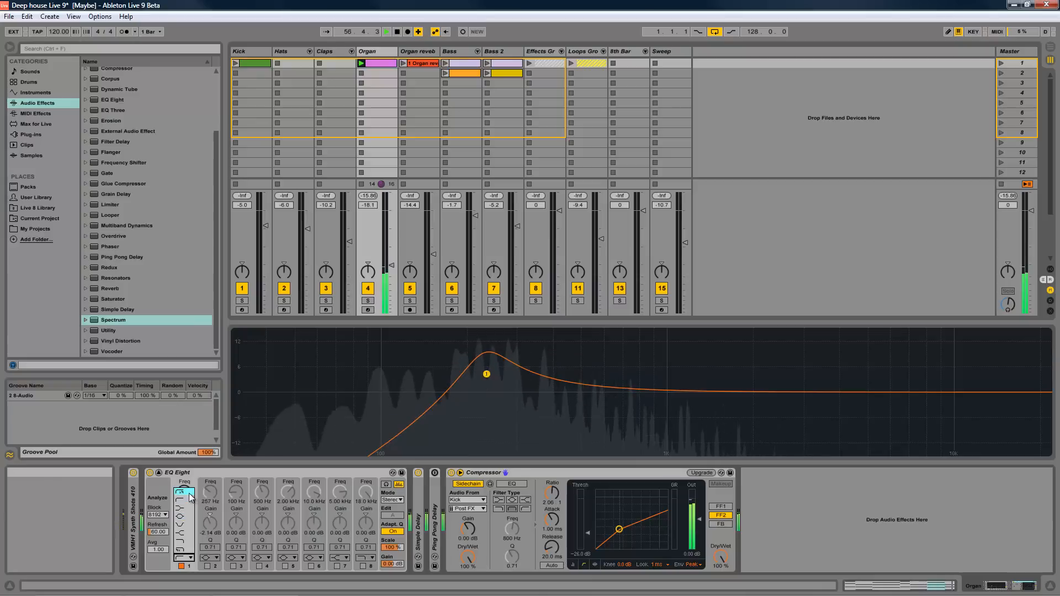
click(190, 494)
drag(487, 374, 430, 405)
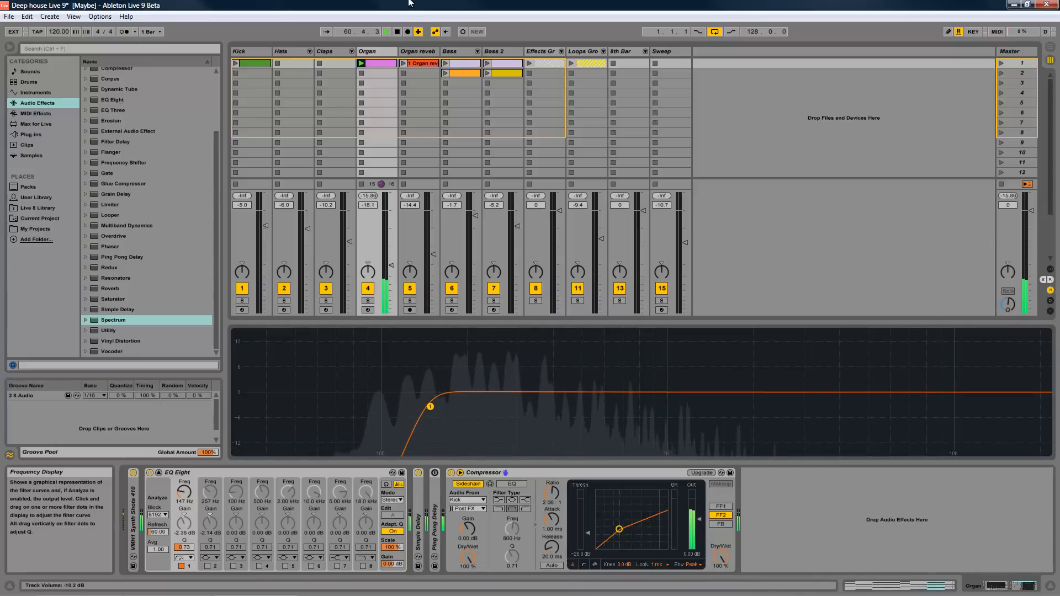
- Stop playback, return the EQ Eight display to its compact size, and select the Compressor
click(397, 31)
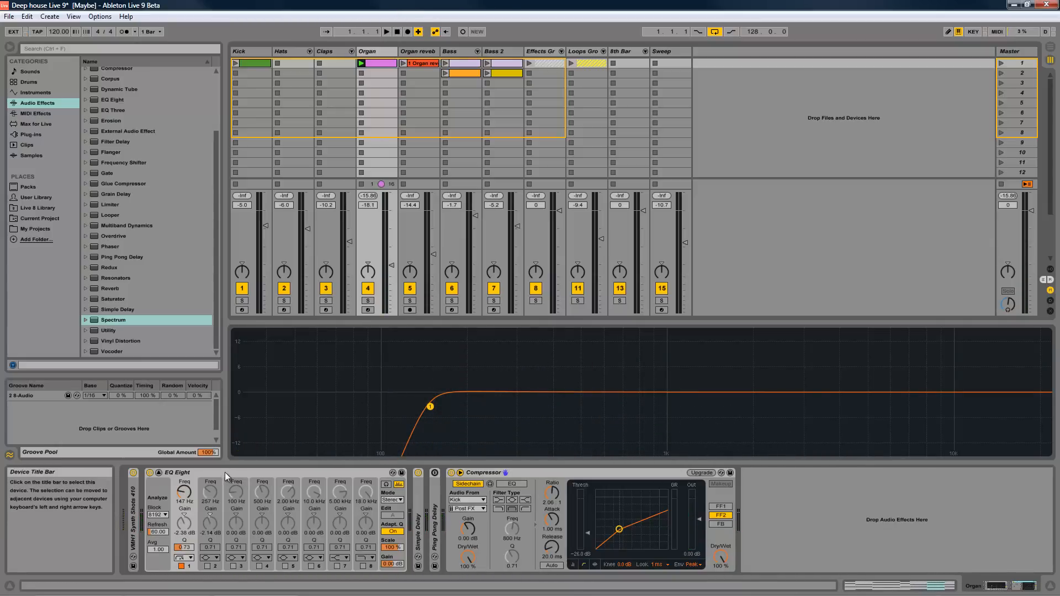
click(159, 473)
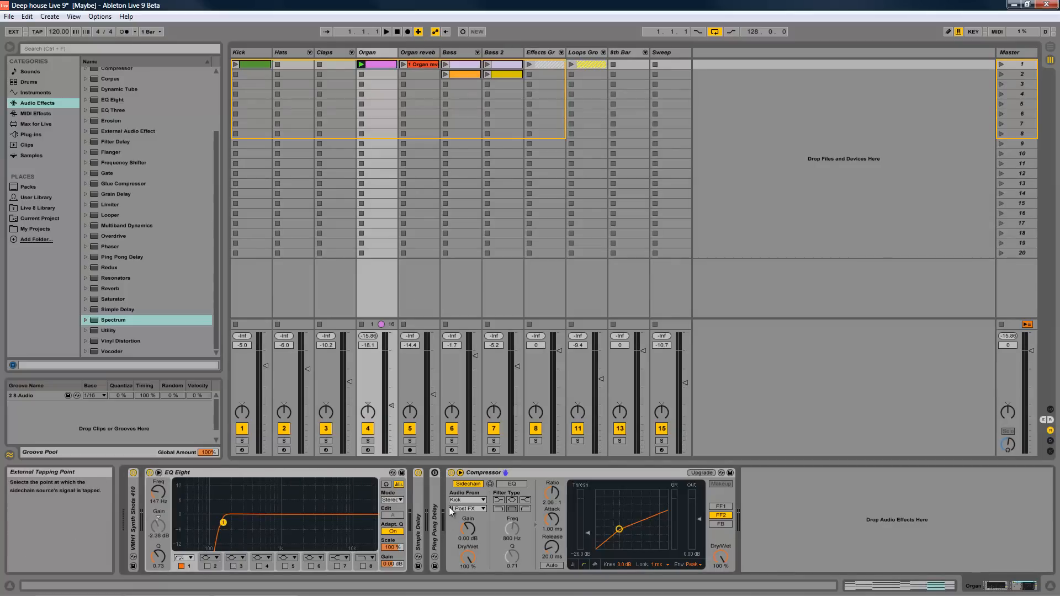
click(555, 473)
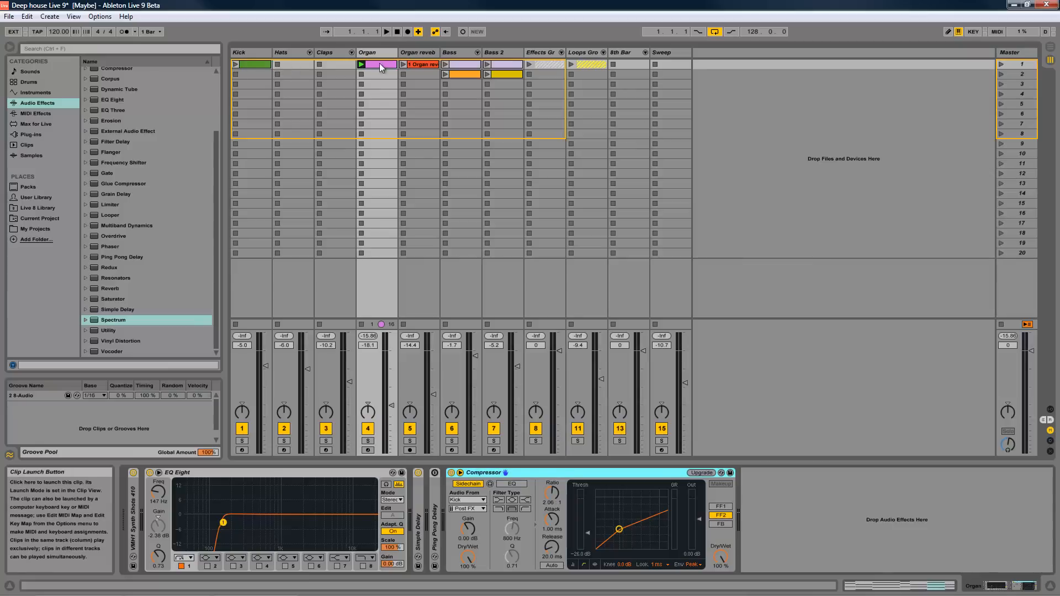
- Play the Kick clip with the Organ clip, watch the Organ track's Compressor react, and stop playback
click(235, 64)
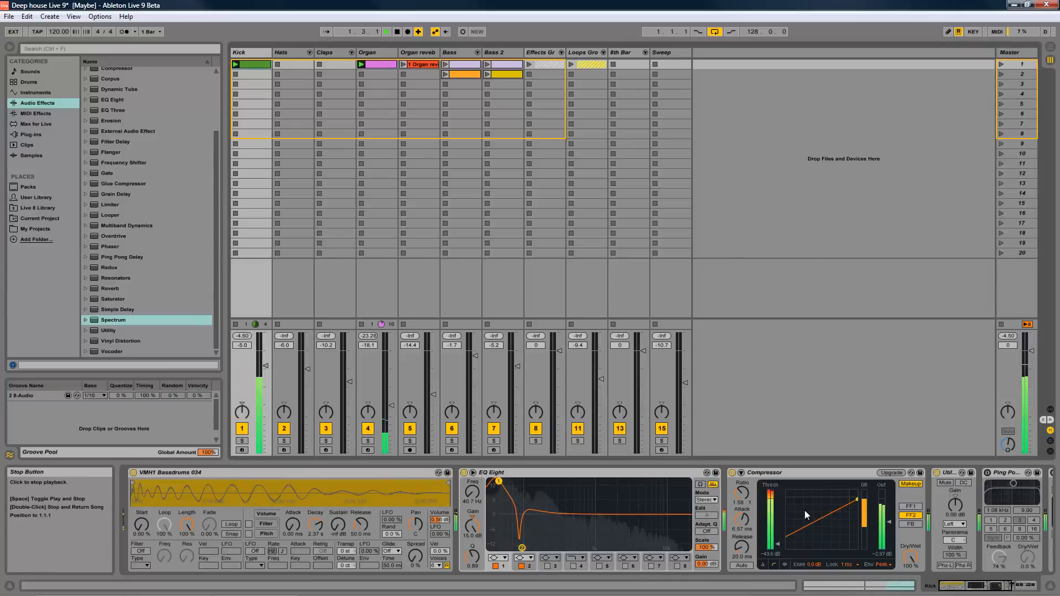
click(385, 64)
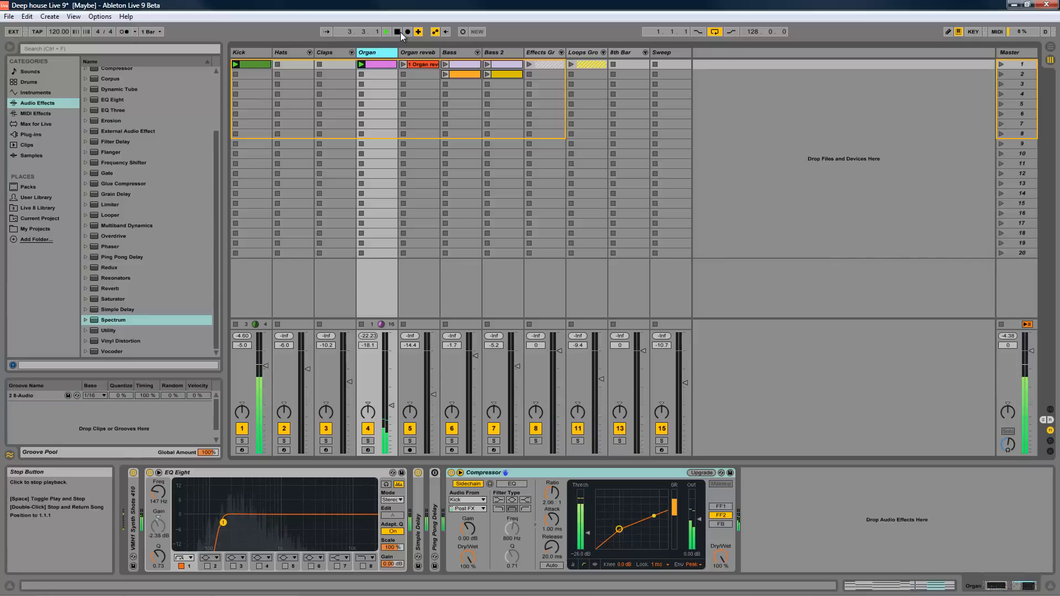
double_click(400, 32)
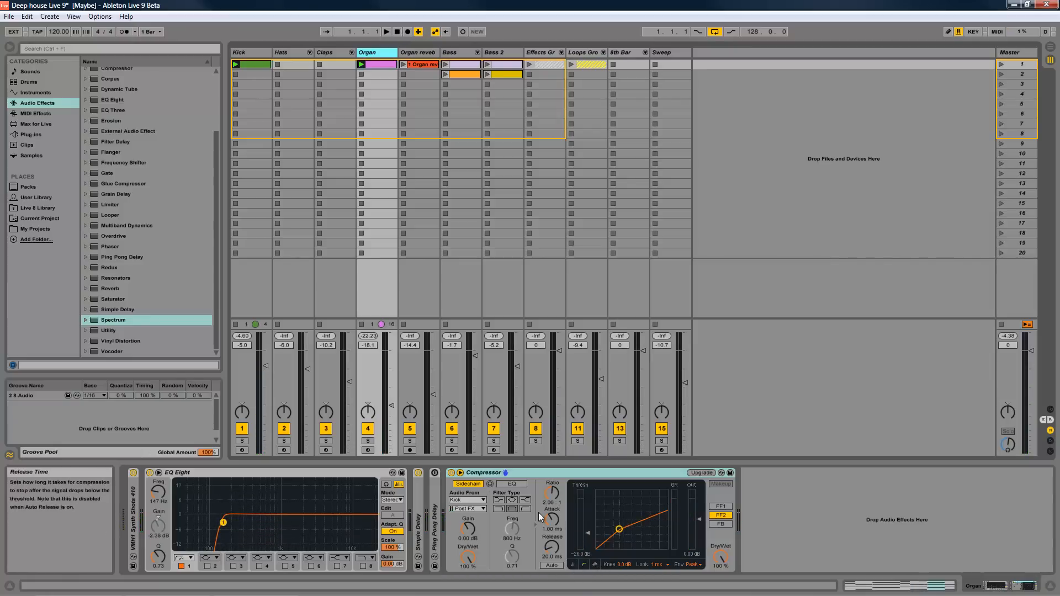
- Hide the Compressor's sidechain controls and play the Kick and Organ clips briefly to watch its gain reduction
click(461, 473)
click(460, 474)
click(461, 473)
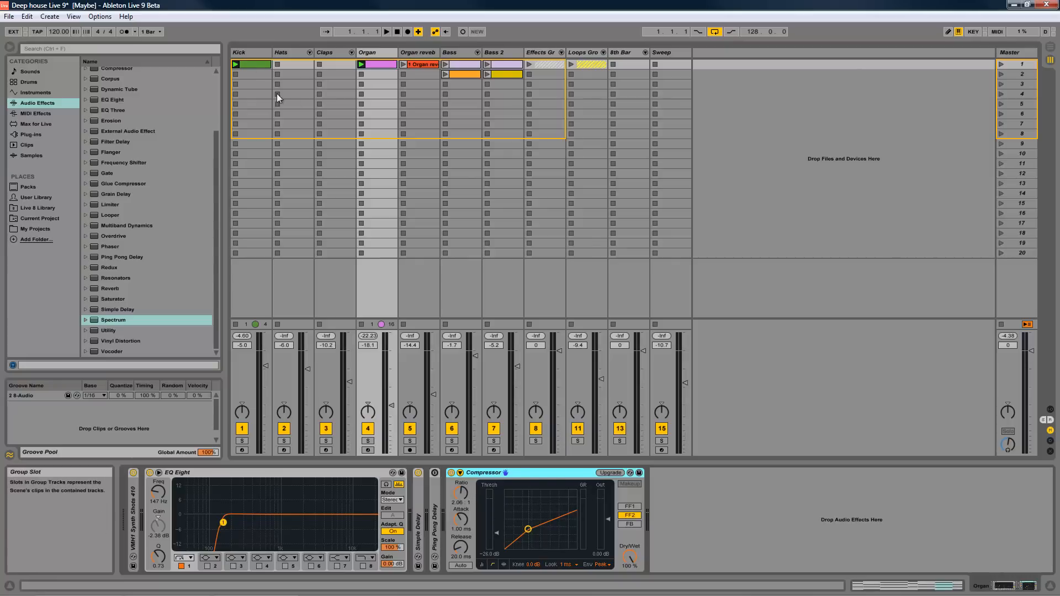
click(362, 65)
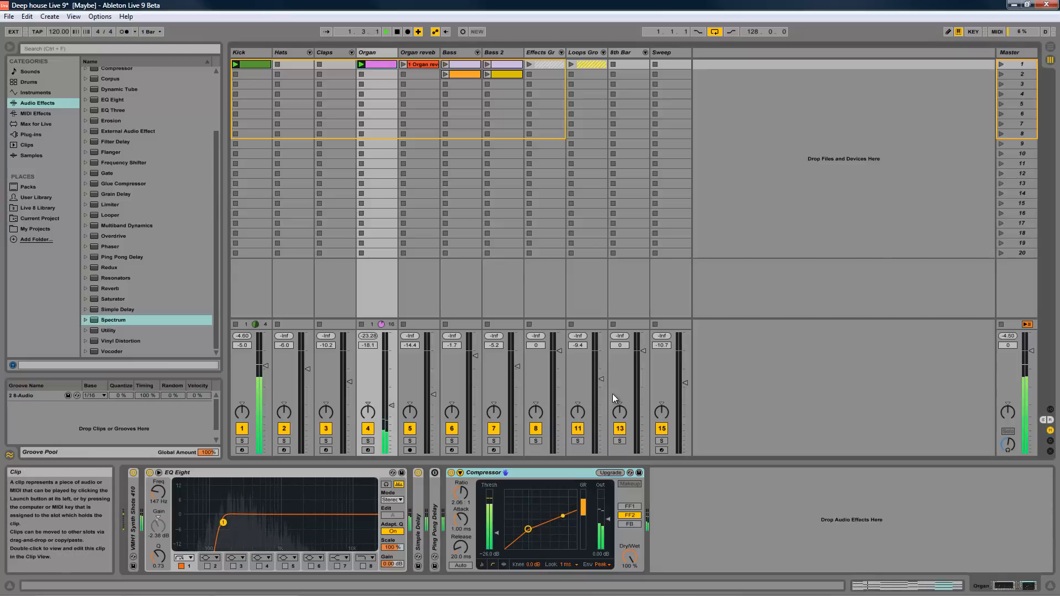
click(398, 33)
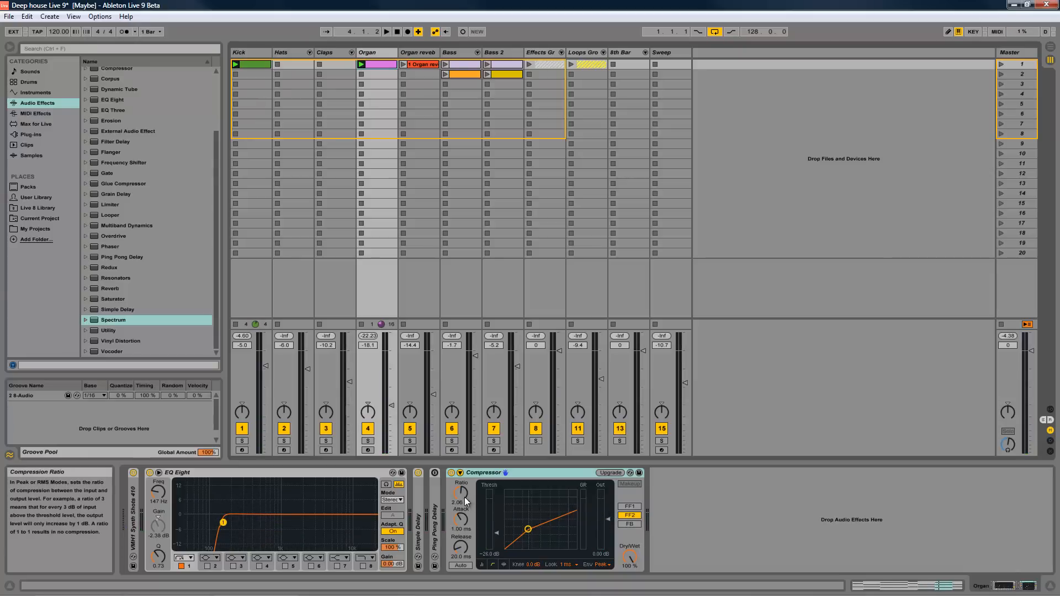
- Set the Compressor's ratio to 2.68:1 and adjust its knee
drag(462, 500, 463, 499)
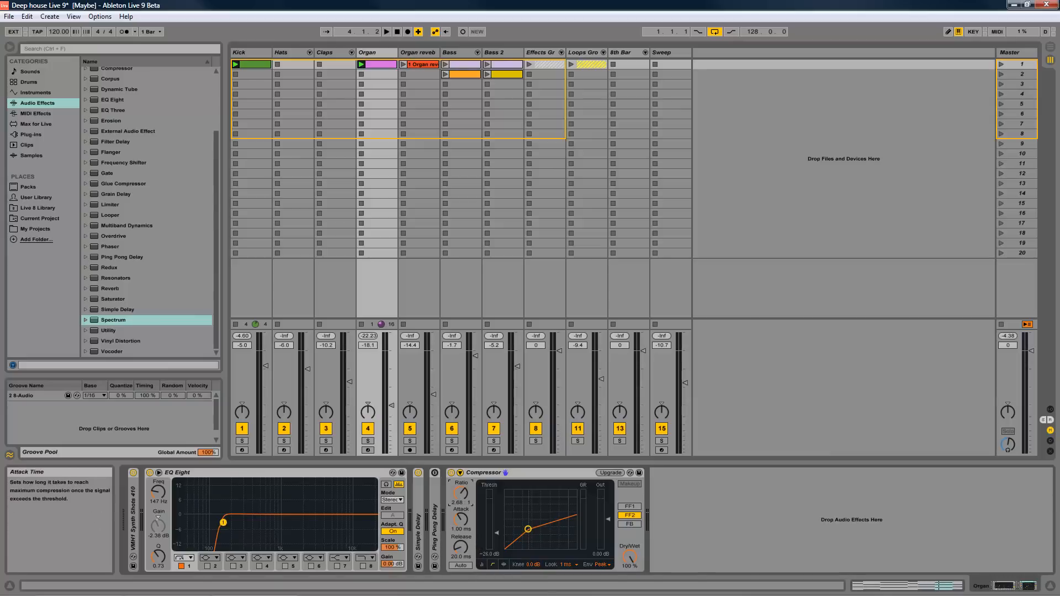
mouse_move(468, 589)
mouse_move(531, 564)
mouse_down()
mouse_move(531, 556)
mouse_move(531, 565)
mouse_up()
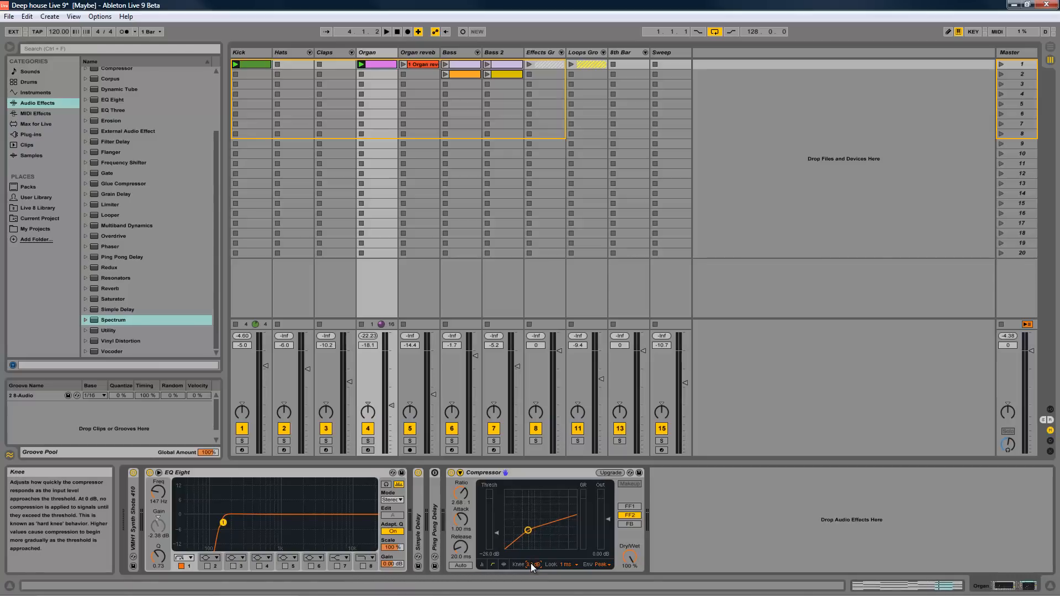
- Show the Compressor's activity view and, while the clips play, adjust its threshold and set the ratio to 2.74:1
click(503, 565)
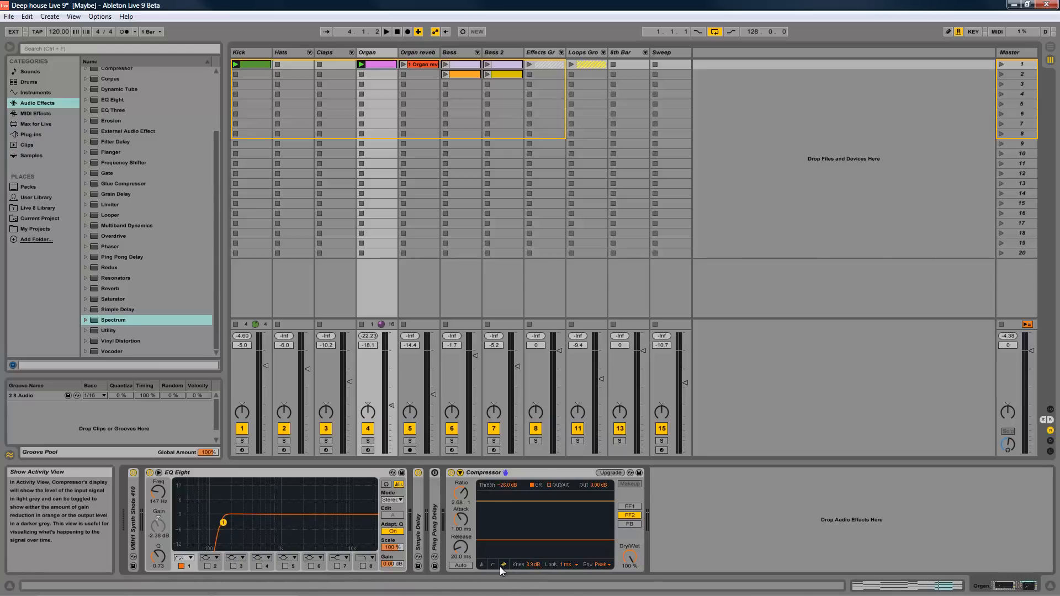
click(387, 31)
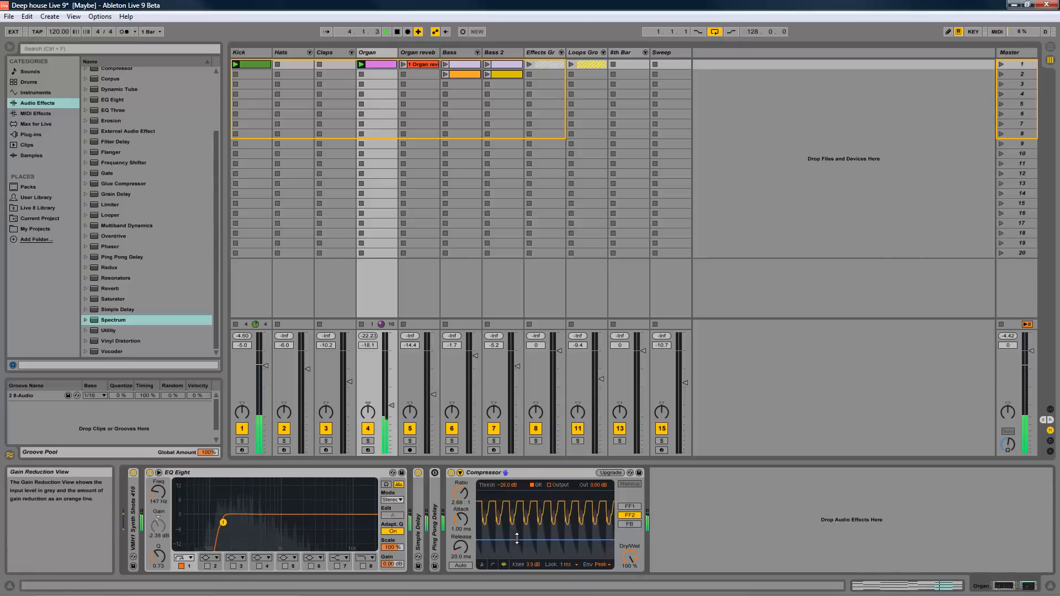
mouse_move(515, 540)
mouse_down()
mouse_move(514, 526)
mouse_move(513, 539)
mouse_up()
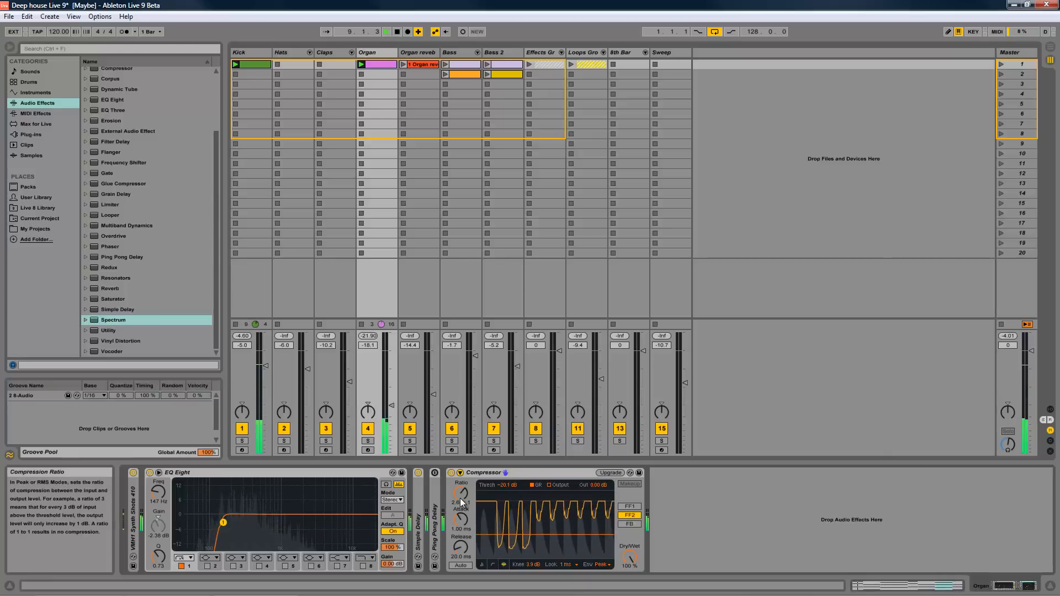
drag(459, 498, 459, 496)
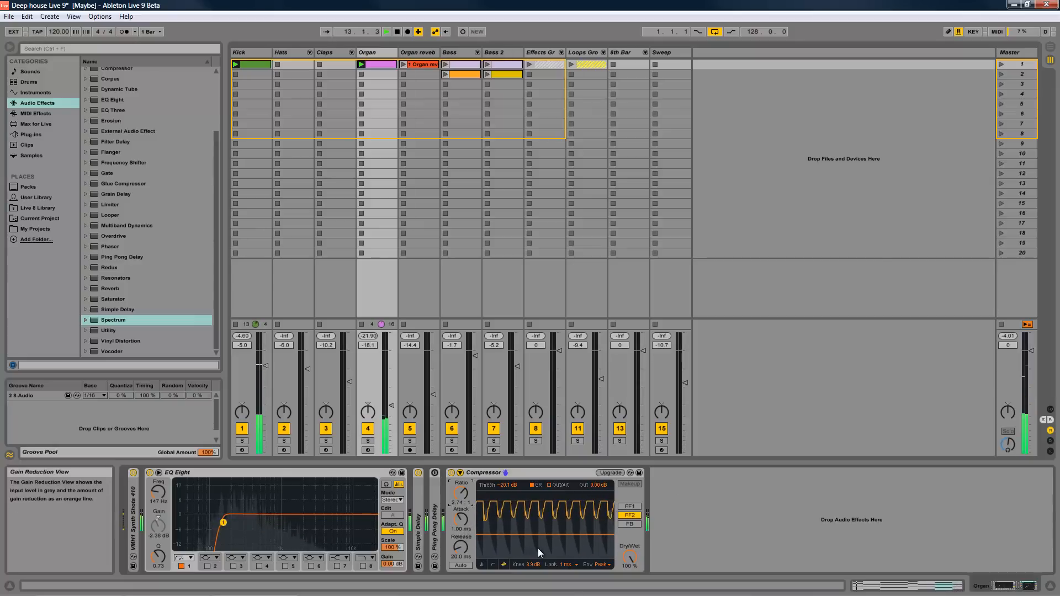
- Stop playback, return all tracks to the arrangement, and switch to Arrangement View
click(398, 32)
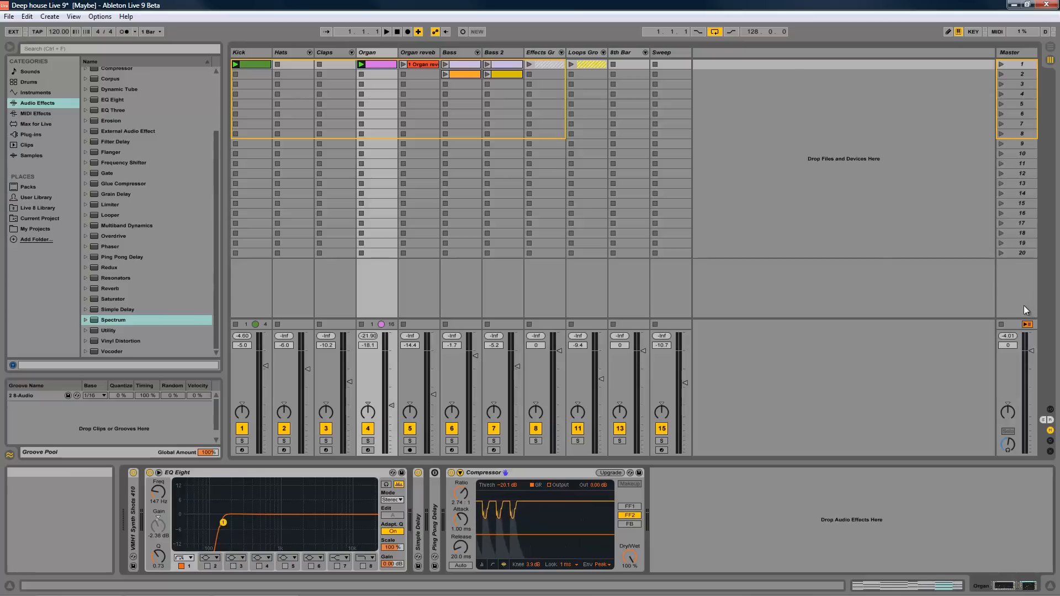
click(1027, 324)
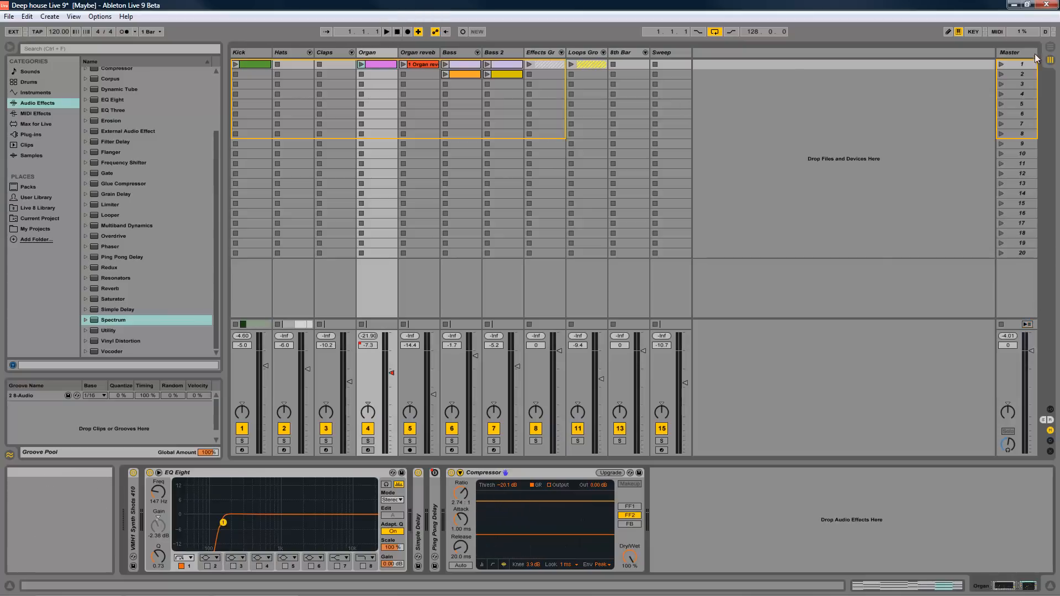
click(1050, 49)
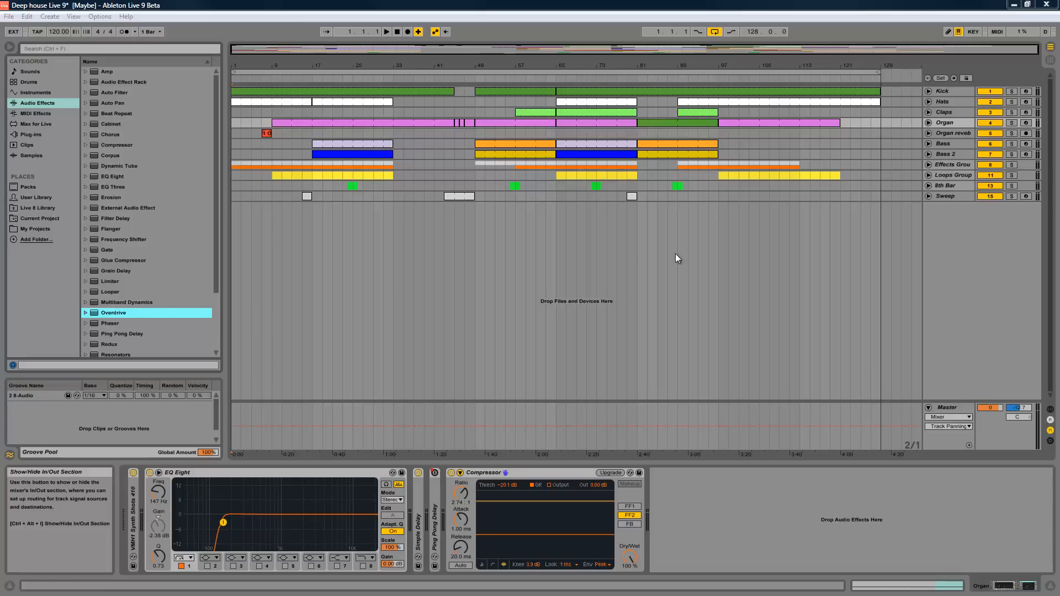
- Browse the Sounds and Instruments categories, look inside Analog, and expand Operator's Bass presets
click(25, 73)
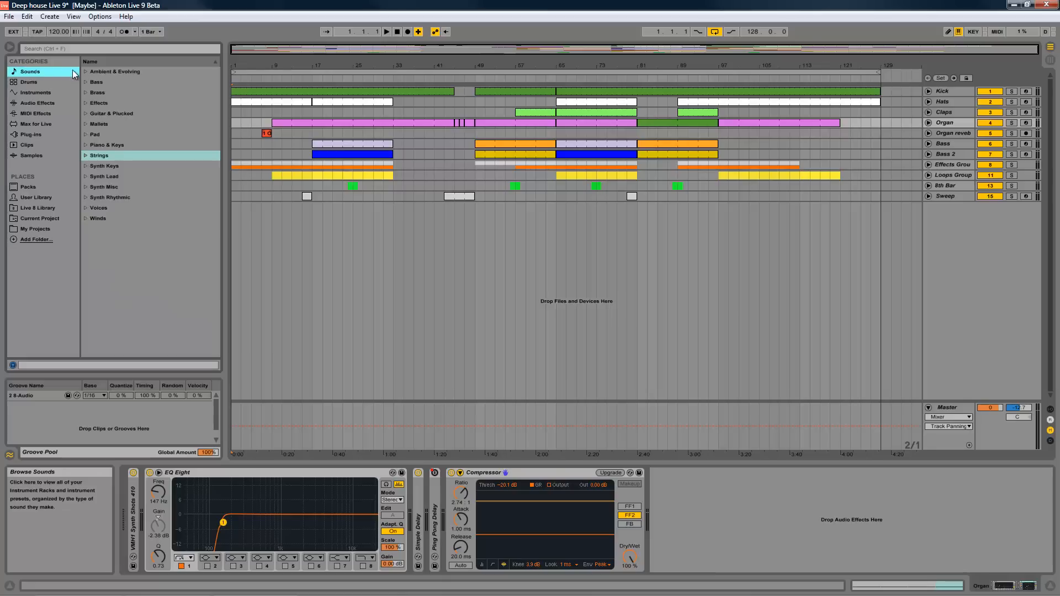
click(35, 93)
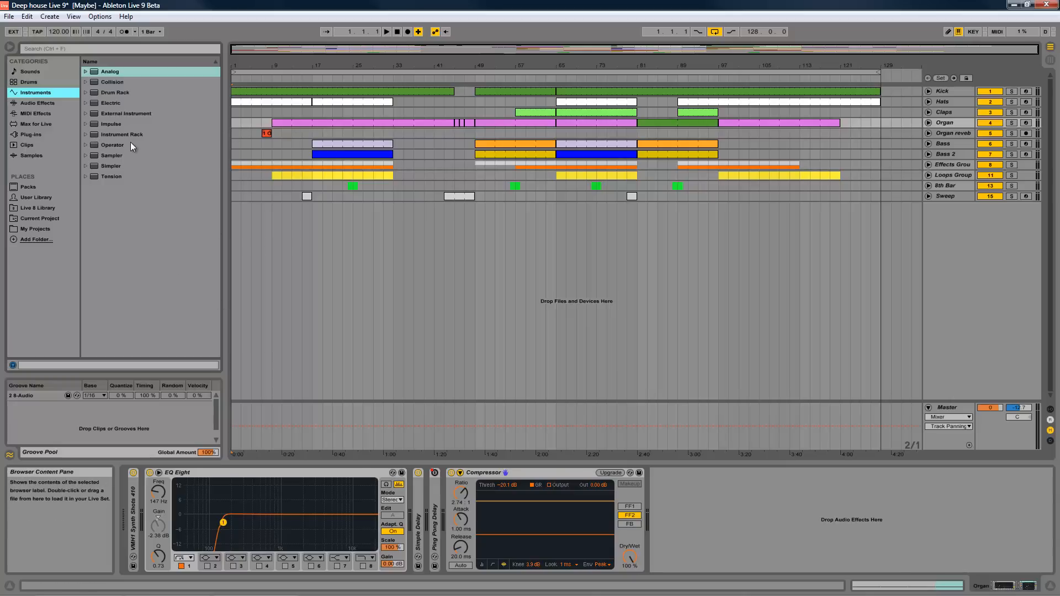
click(86, 72)
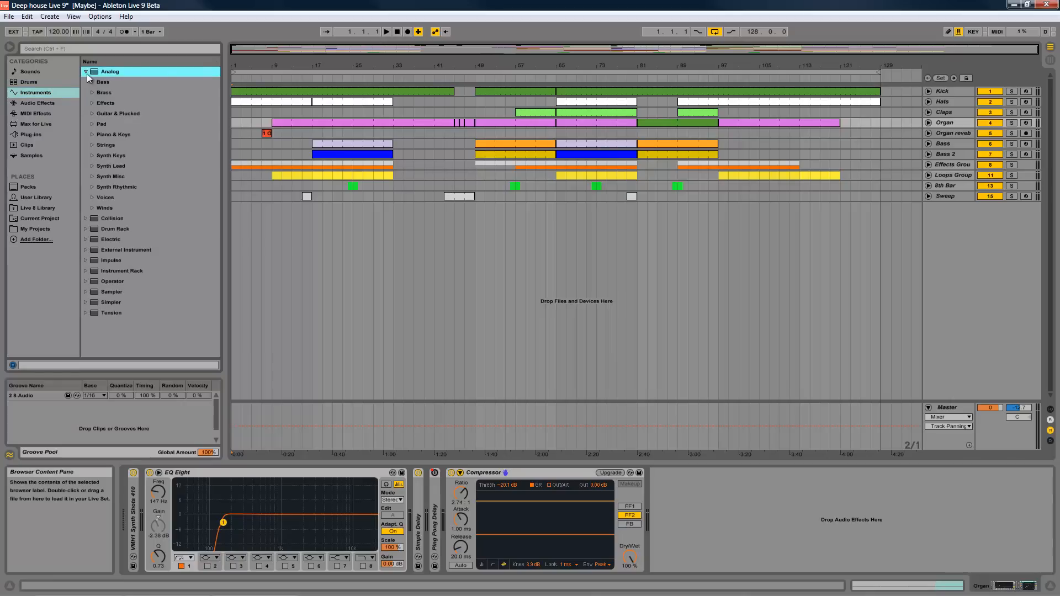
click(87, 72)
click(92, 143)
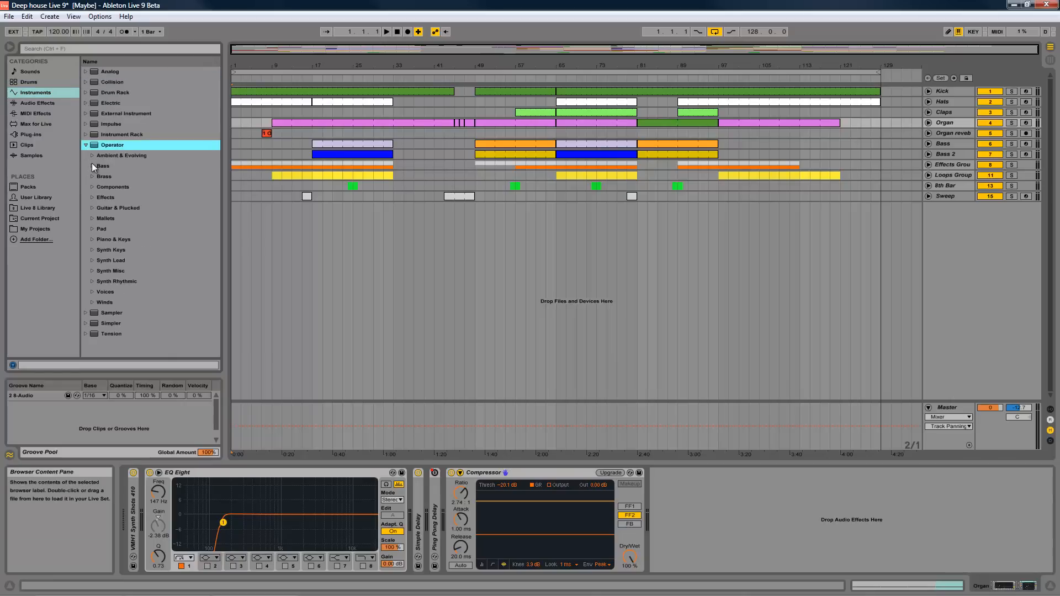
click(92, 166)
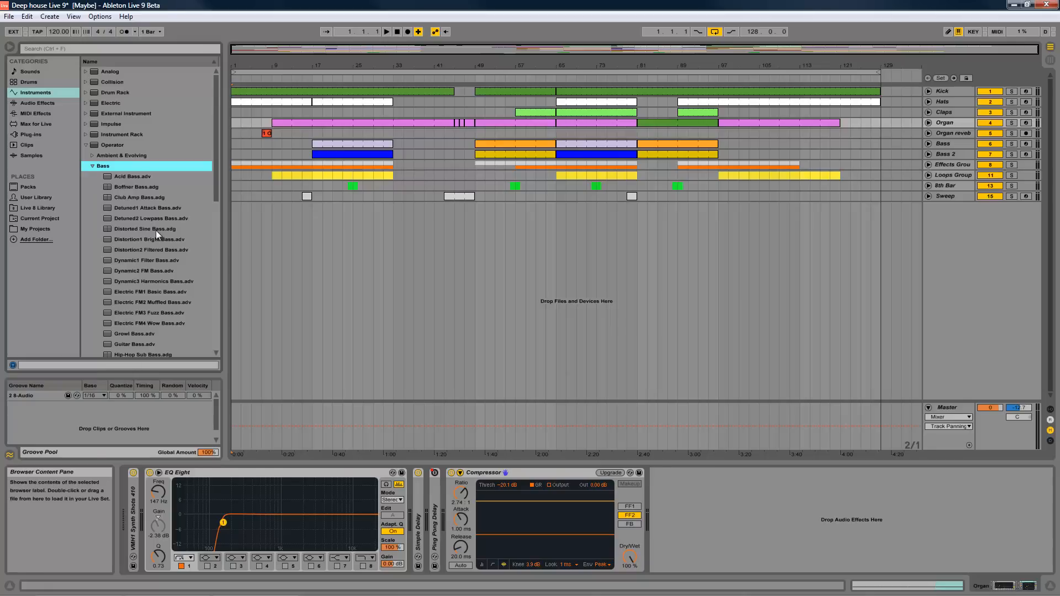
- Preview the Boffner Bass, Dynamic2 FM Bass and Short Decay2 Saw Bass presets, and collapse the Bass and Operator folders
click(150, 187)
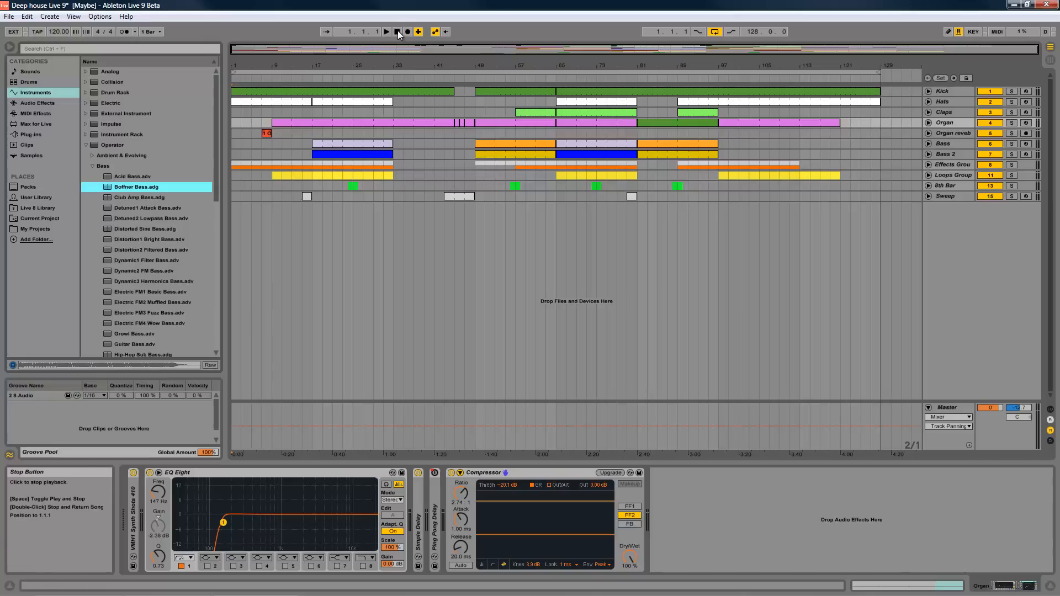
click(147, 271)
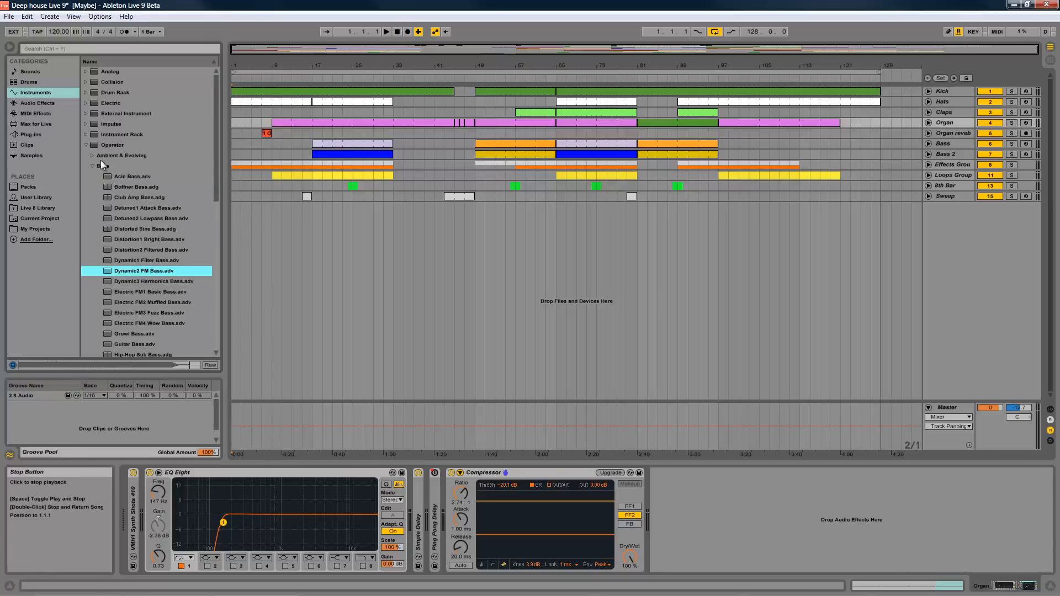
scroll(174, 323, down, 3)
scroll(173, 320, down, 3)
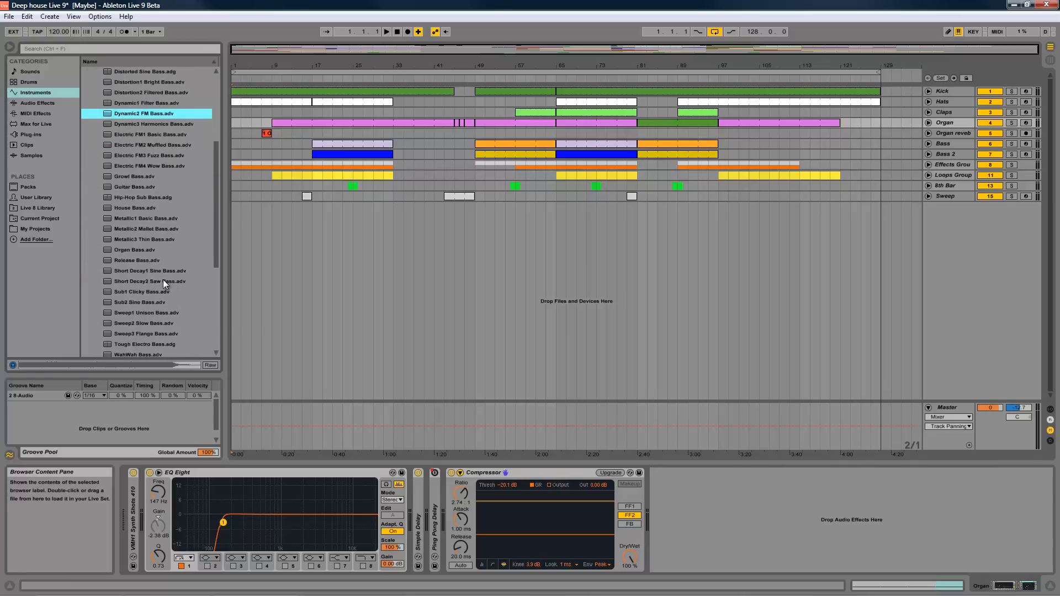
click(163, 280)
scroll(123, 231, up, 1)
scroll(124, 230, up, 3)
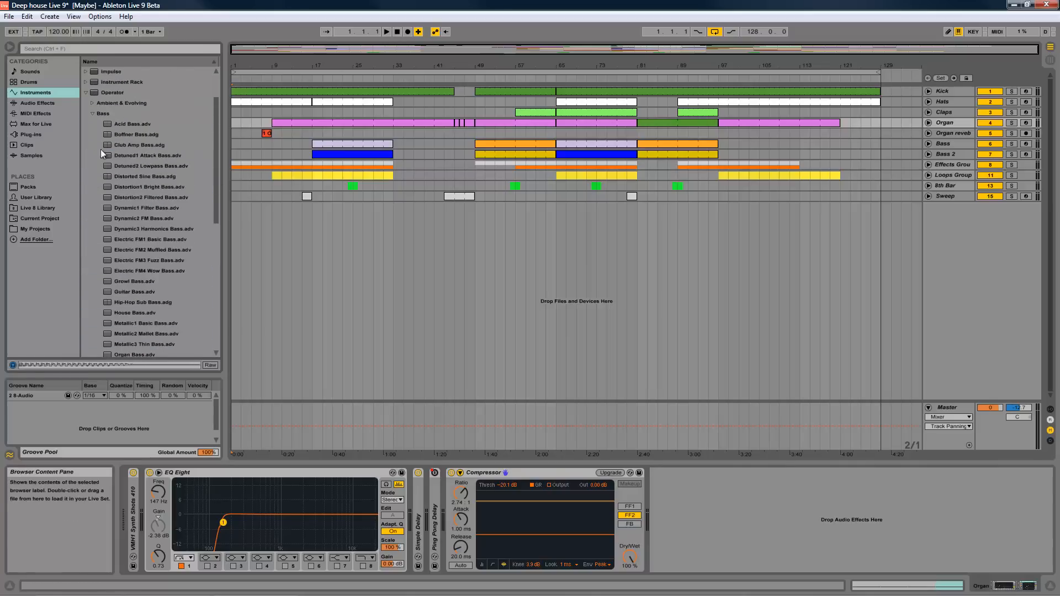
click(92, 113)
click(85, 145)
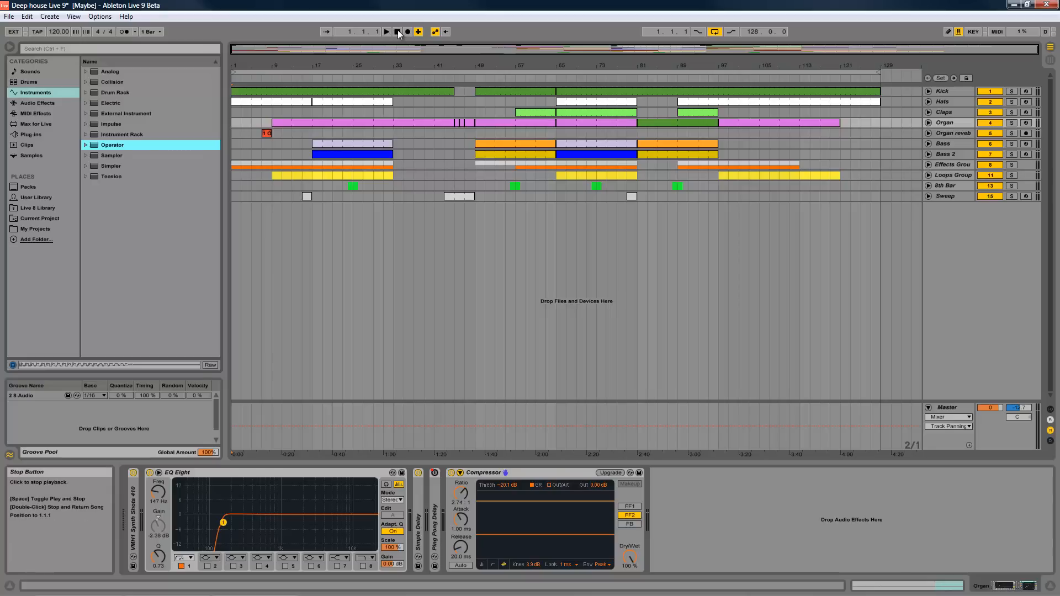
- Show the contents of the User Library in the browser
click(422, 52)
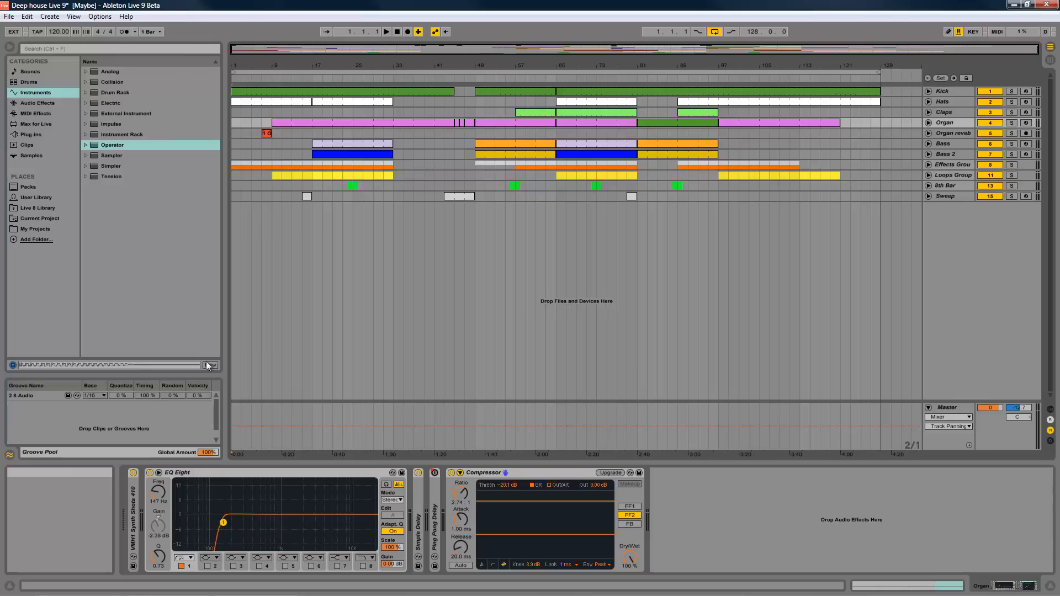
click(173, 260)
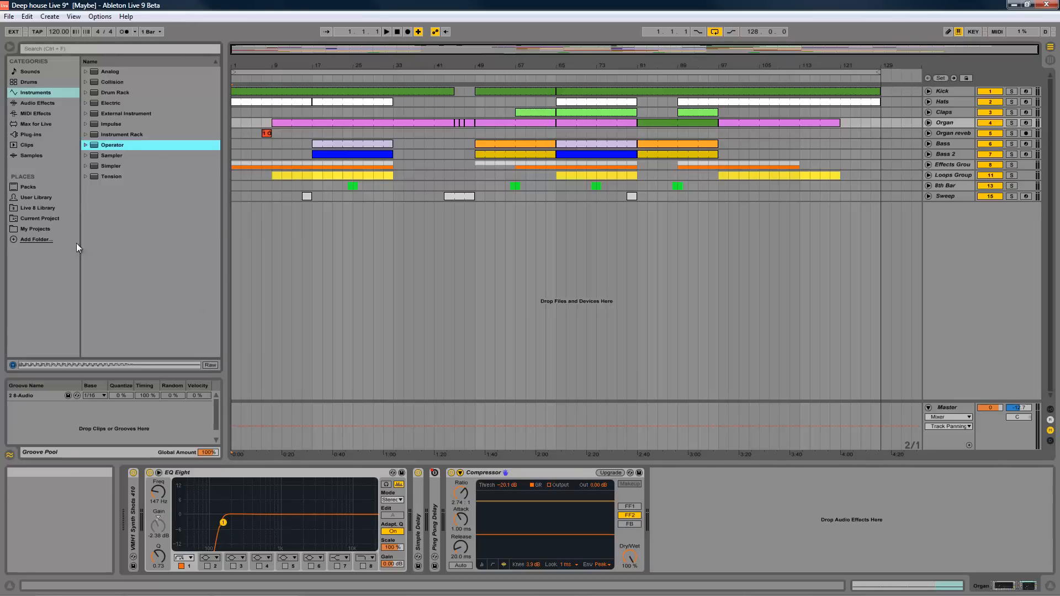
click(37, 198)
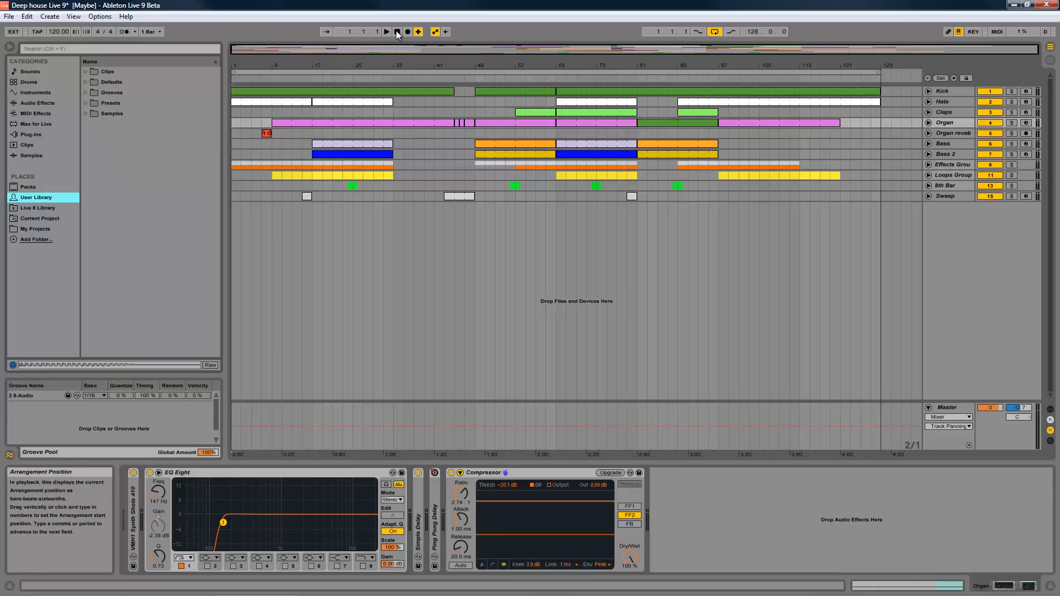